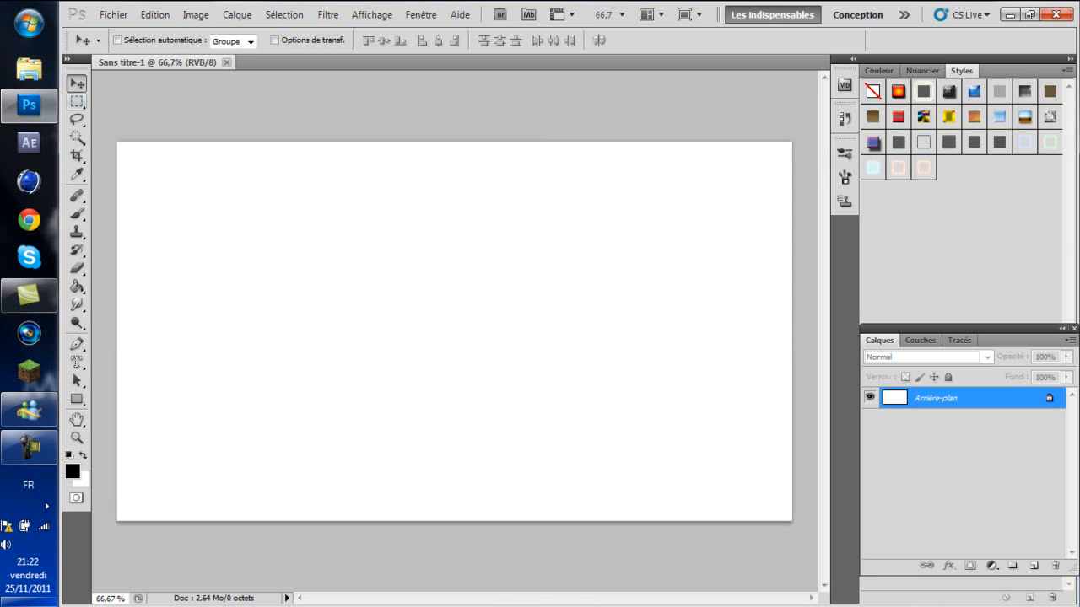
Fill the white background layer with black using the Paint Bucket.
left_click(77, 288)
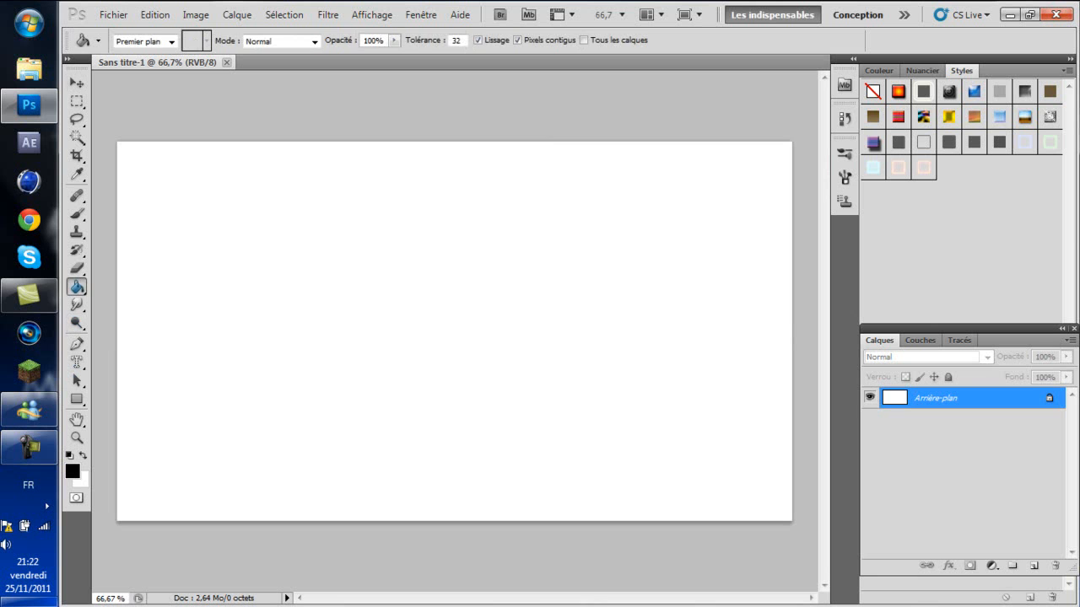
left_click(73, 470)
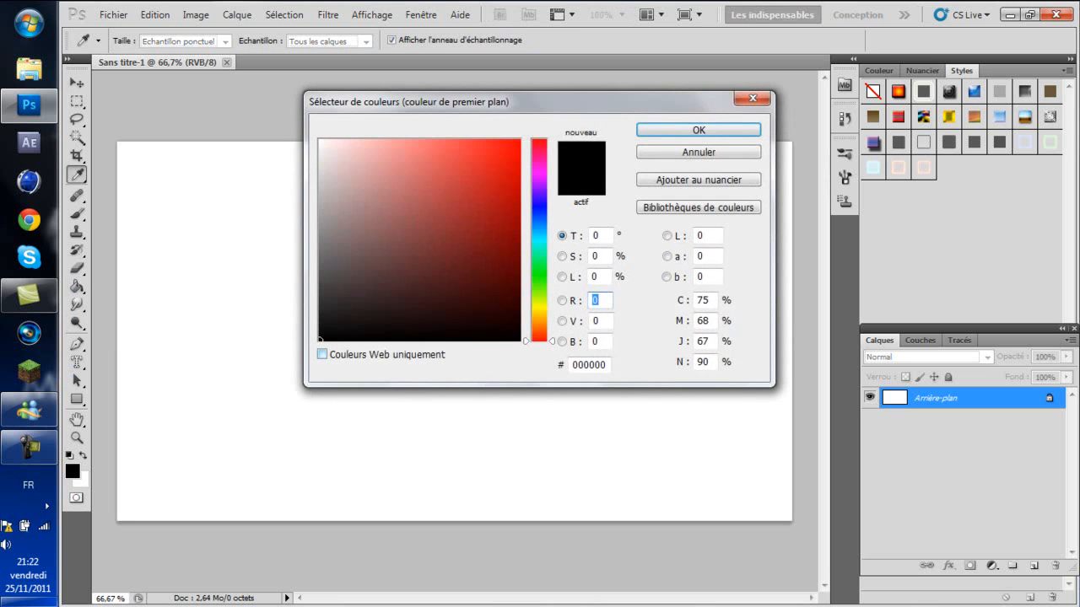
left_click(698, 130)
left_click(589, 396)
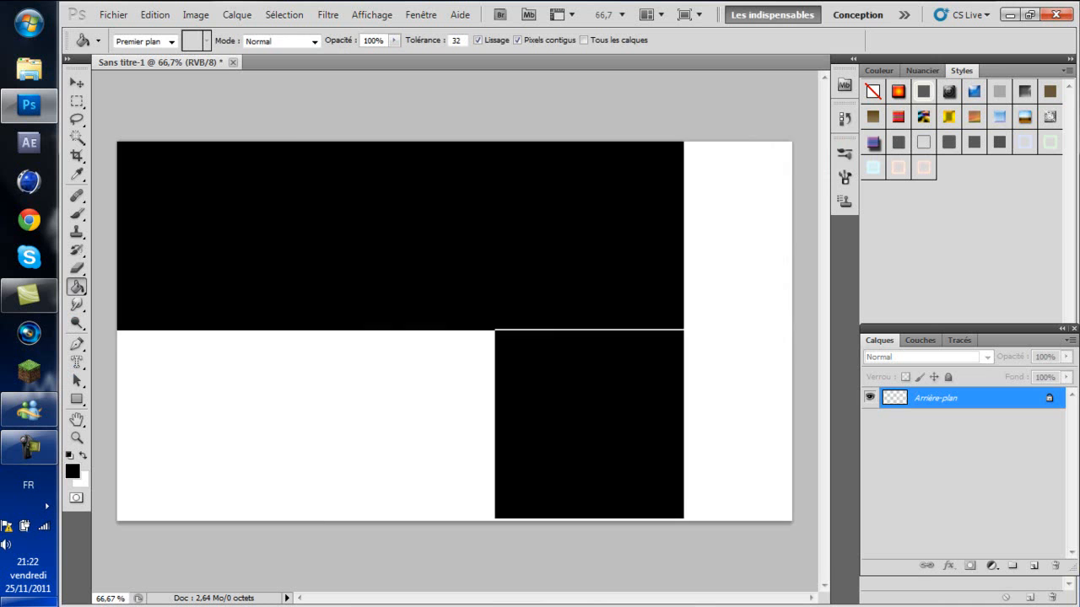
Open the Gohan image from the RENDER folder and erase its "Rendered by L" credit.
left_click(113, 15)
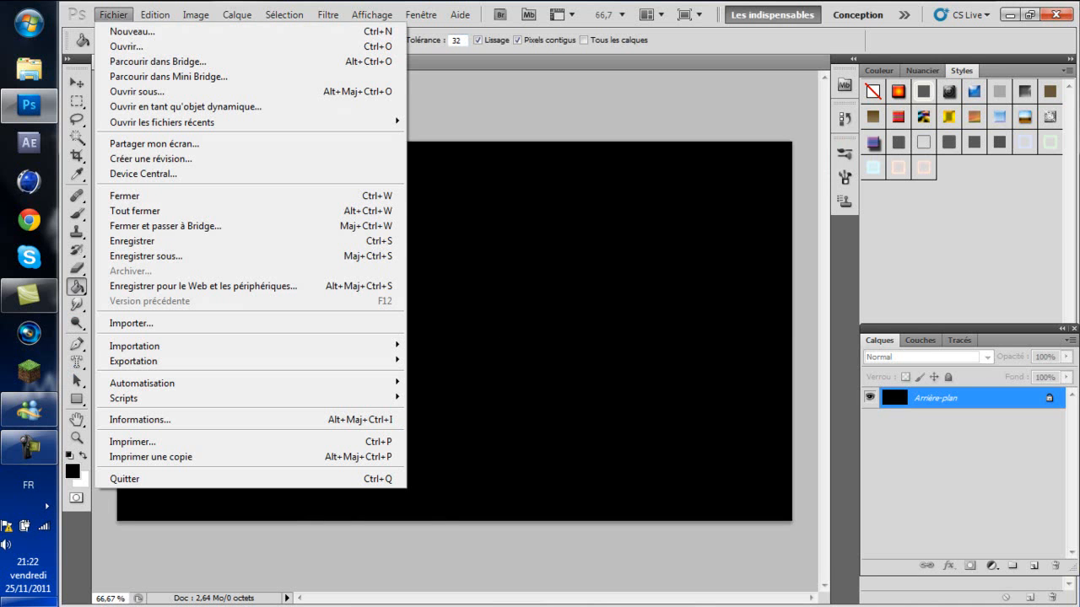
left_click(128, 47)
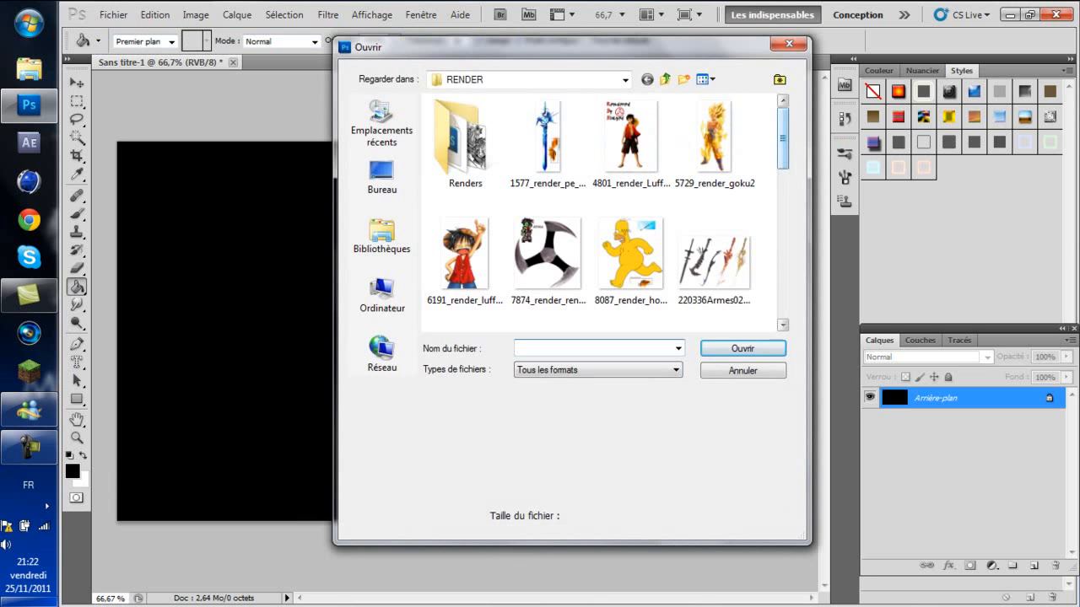
scroll(608, 212, "down", 10)
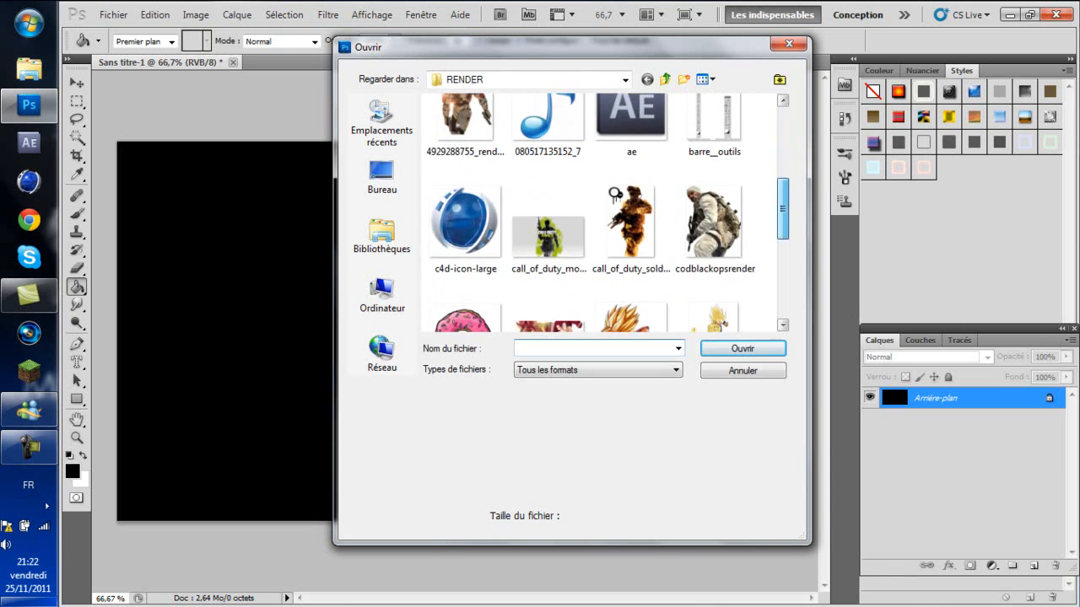
left_click_drag(783, 249, 783, 252)
left_click(631, 186)
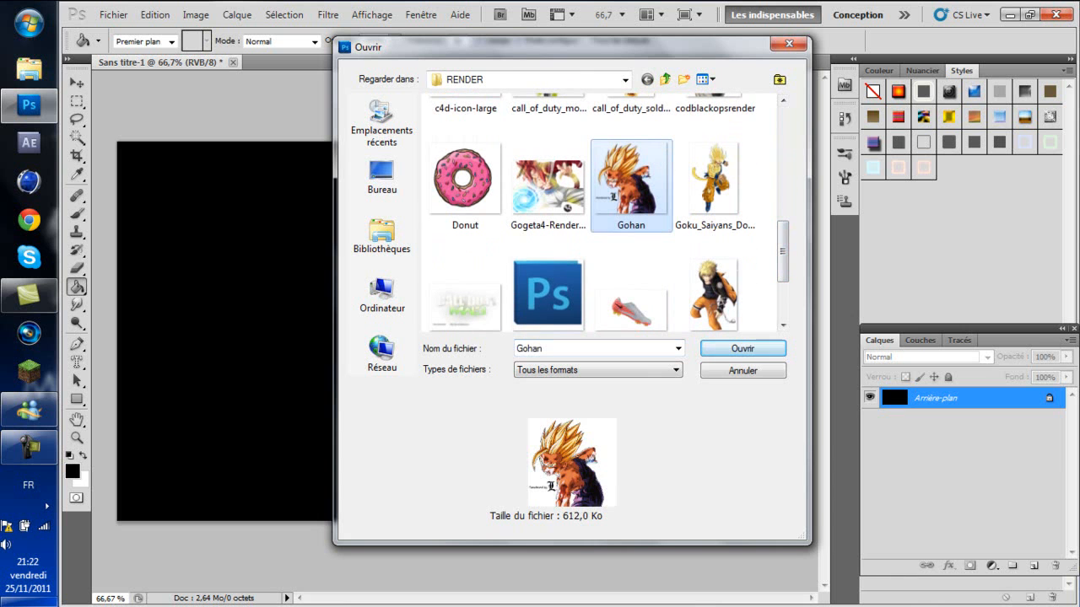
left_click(743, 349)
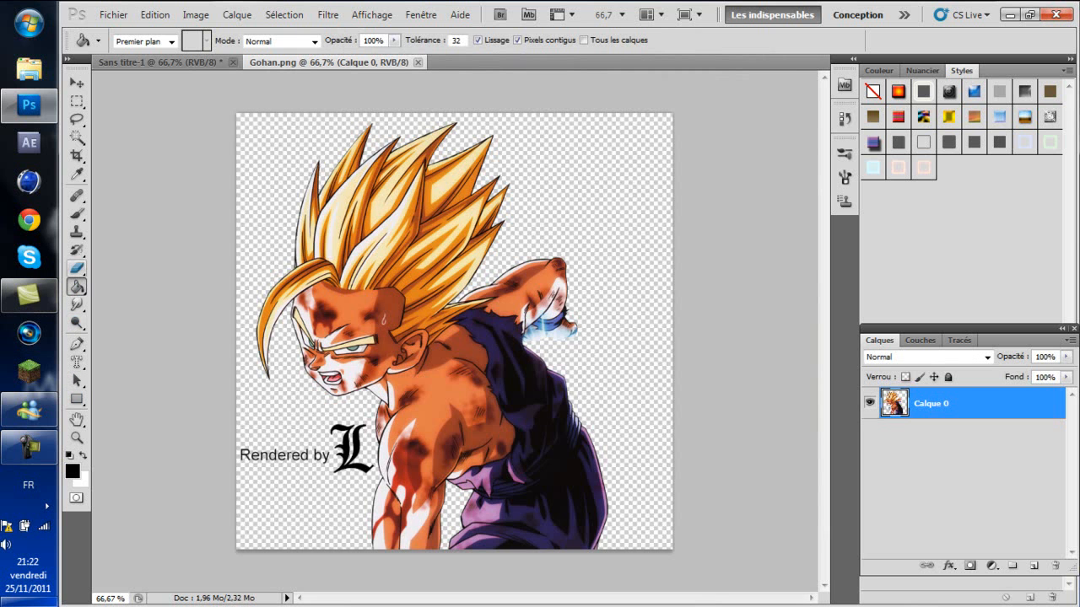
key("e")
left_click_drag(253, 455, 338, 451)
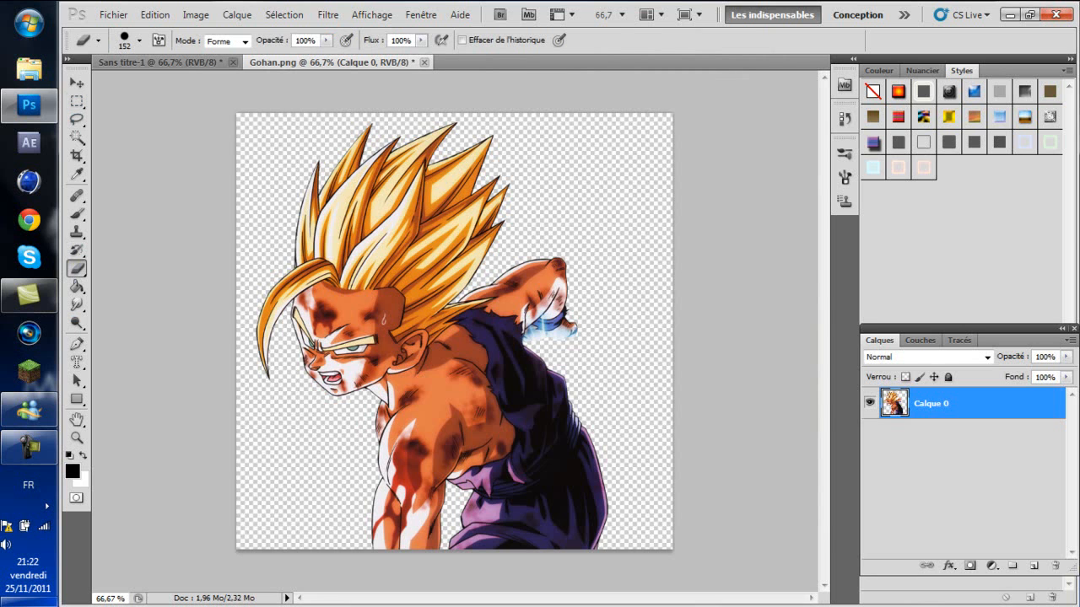
Float the Gohan.png document and copy its character onto the black canvas of Sans titre-1.
key("v")
left_click_drag(332, 63, 334, 72)
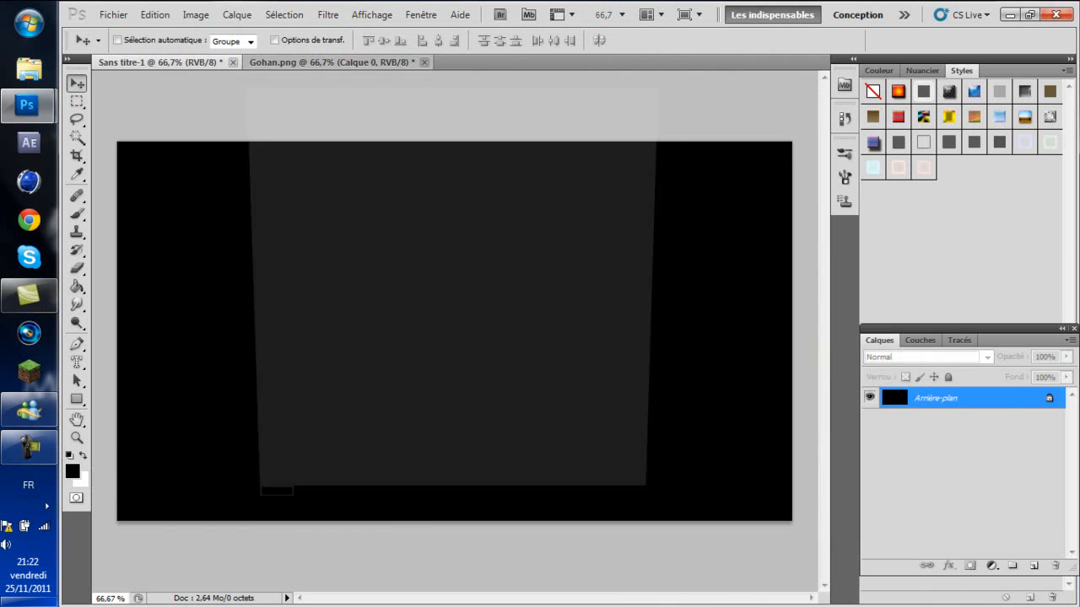
left_click_drag(405, 303, 151, 400)
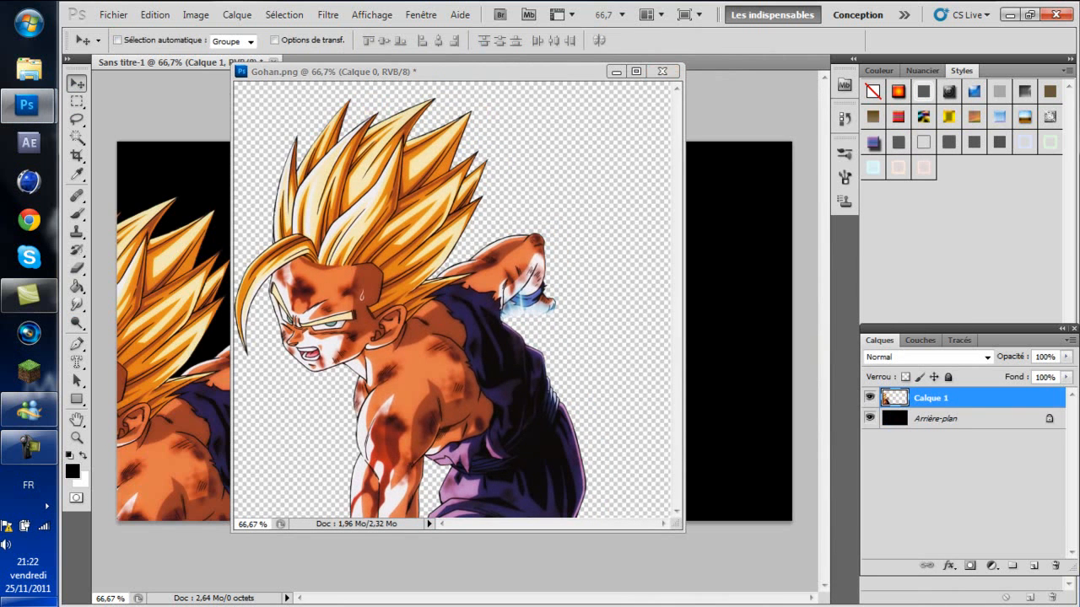
Close Gohan.png without saving and reposition the copied character near the centre of the black canvas.
left_click(662, 70)
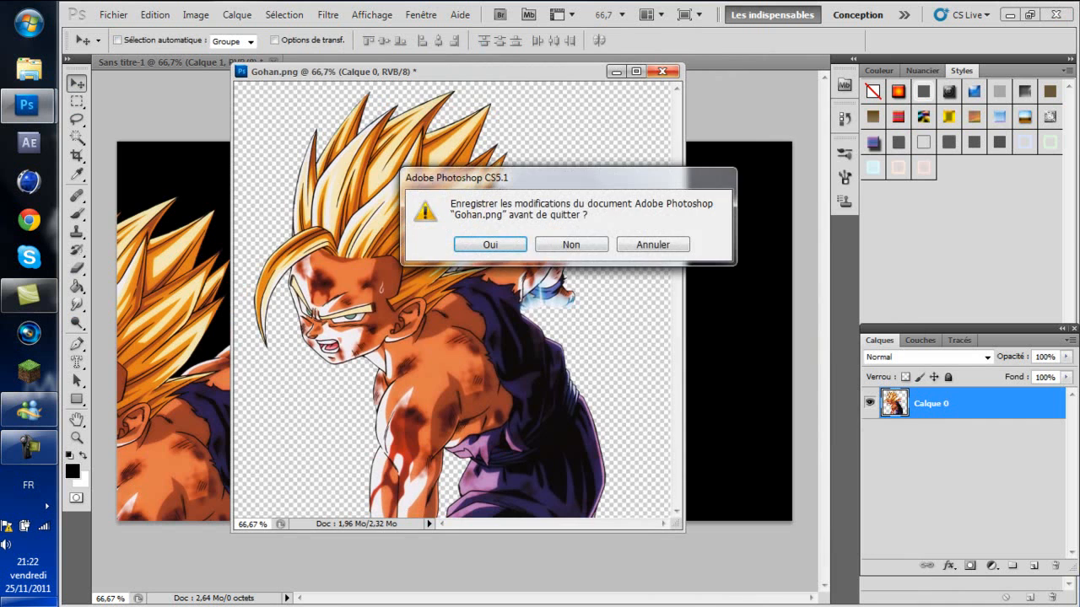
left_click(571, 244)
left_click_drag(199, 413, 503, 376)
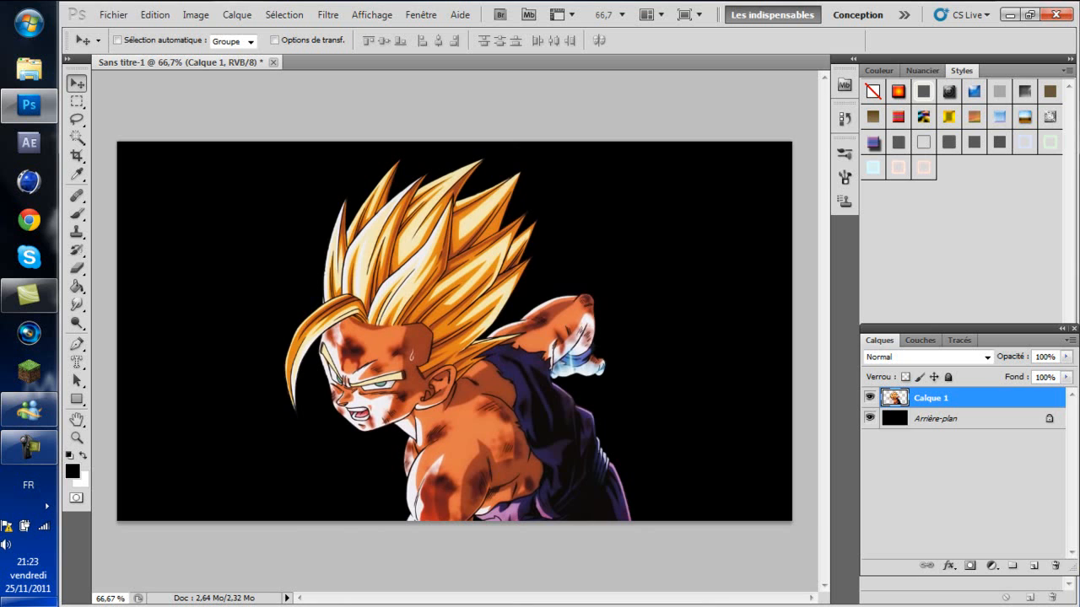
Duplicate the character layer Calque 1 and rename the copy "Smudge 1".
key("ctrl+j")
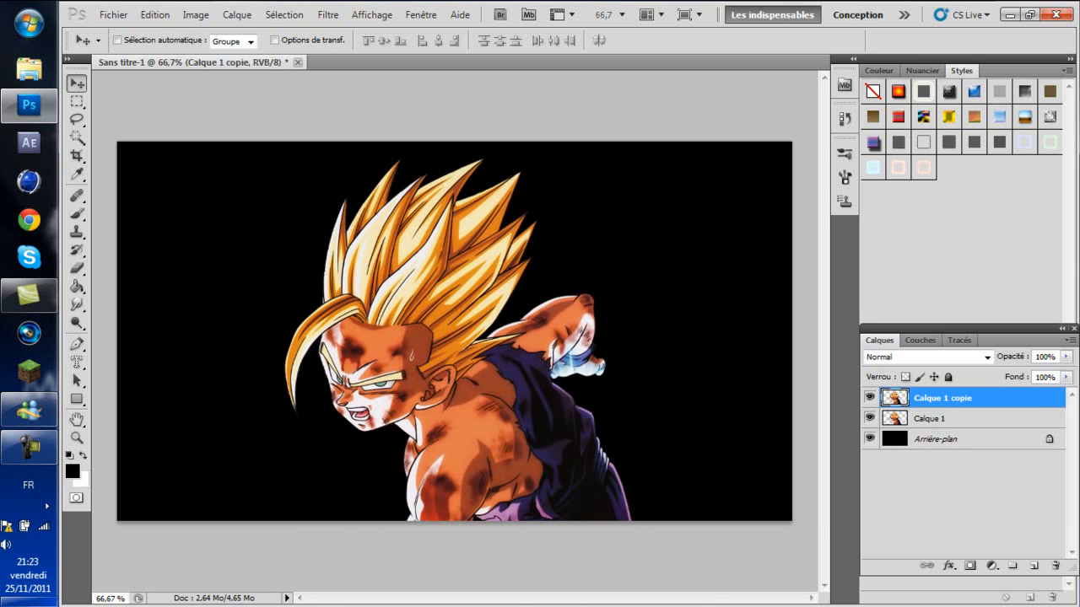
double_click(942, 398)
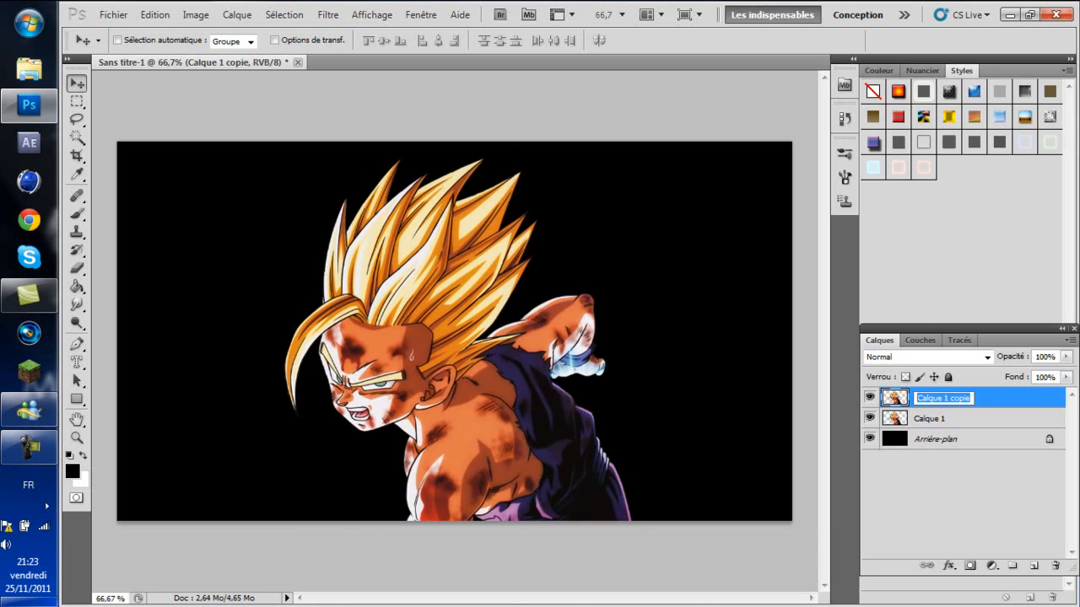
type("Smu")
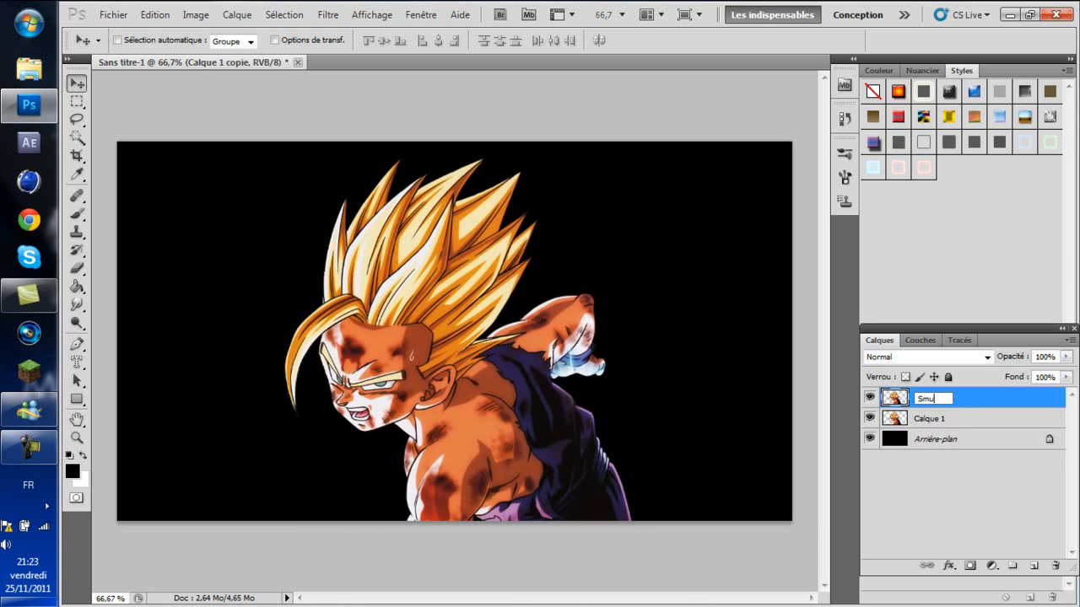
type("dge 1")
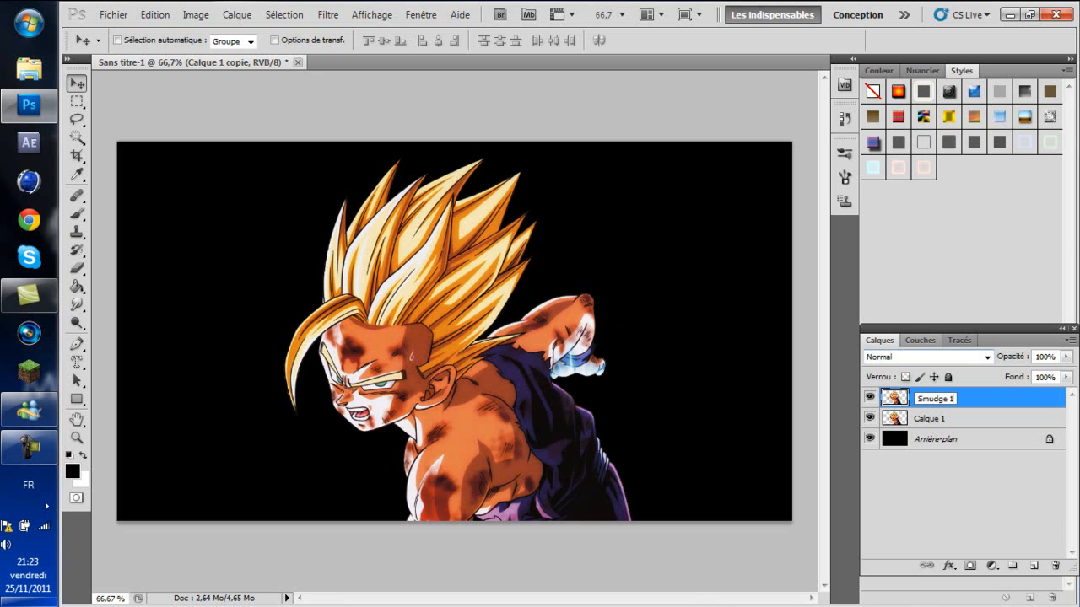
key("Return")
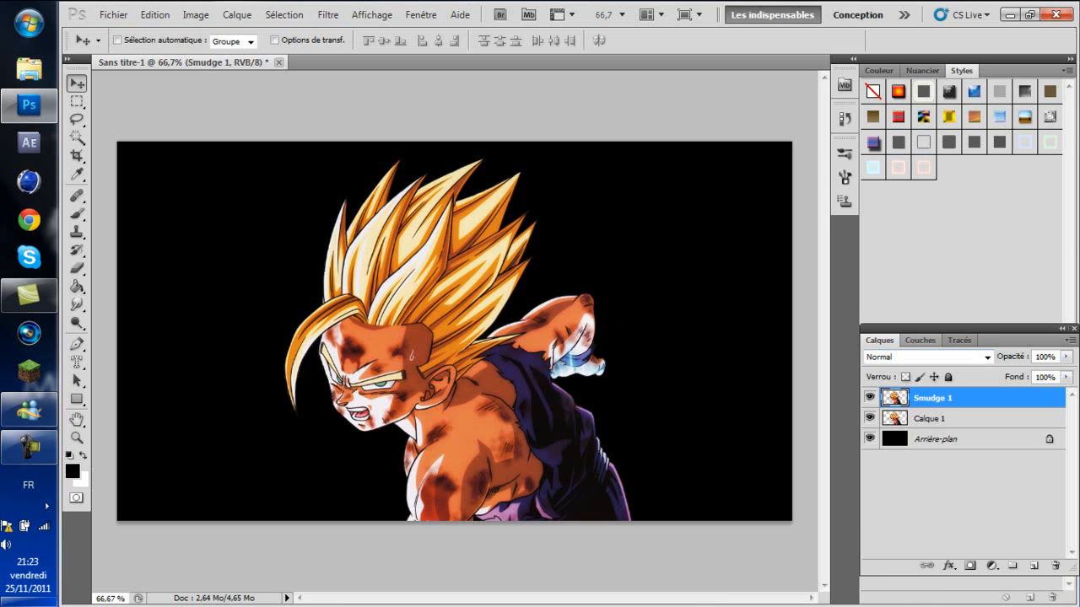
Duplicate Calque 1 again and rename the new copy "Smudge 2".
left_click(936, 418)
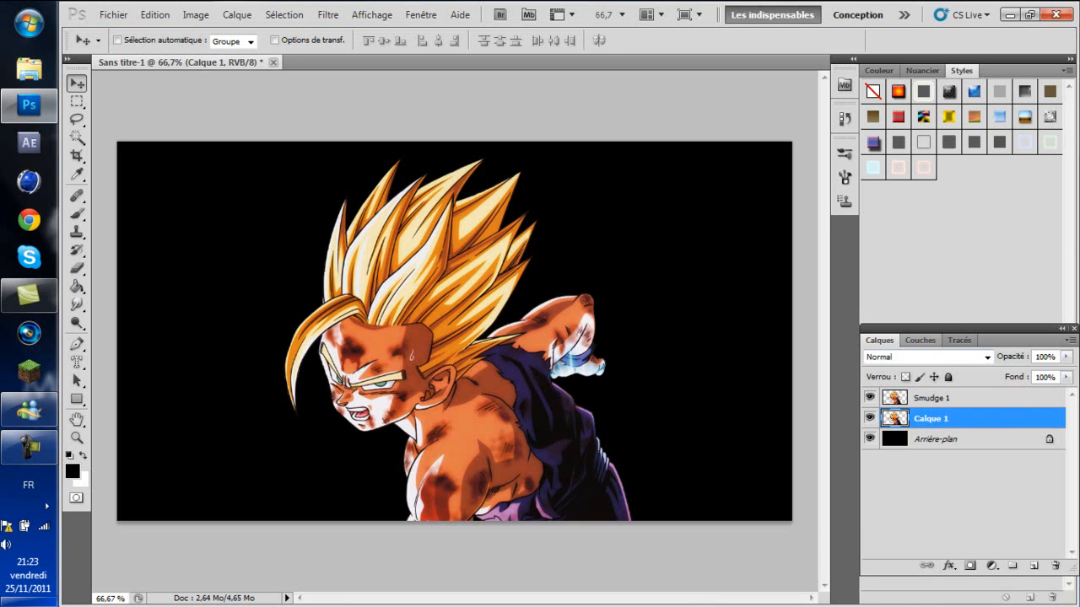
key("ctrl+j")
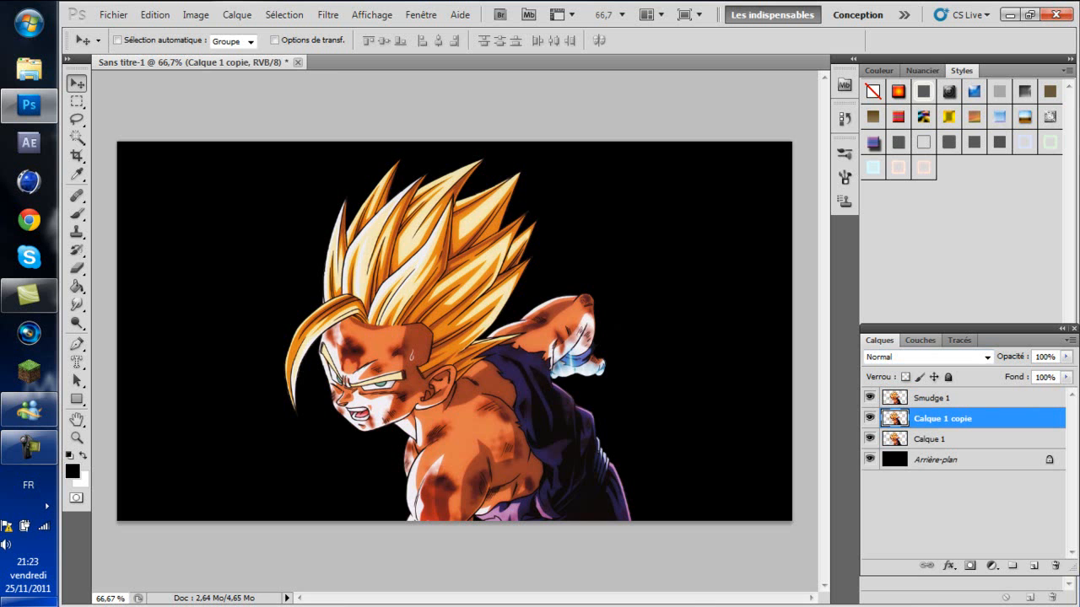
double_click(1003, 419)
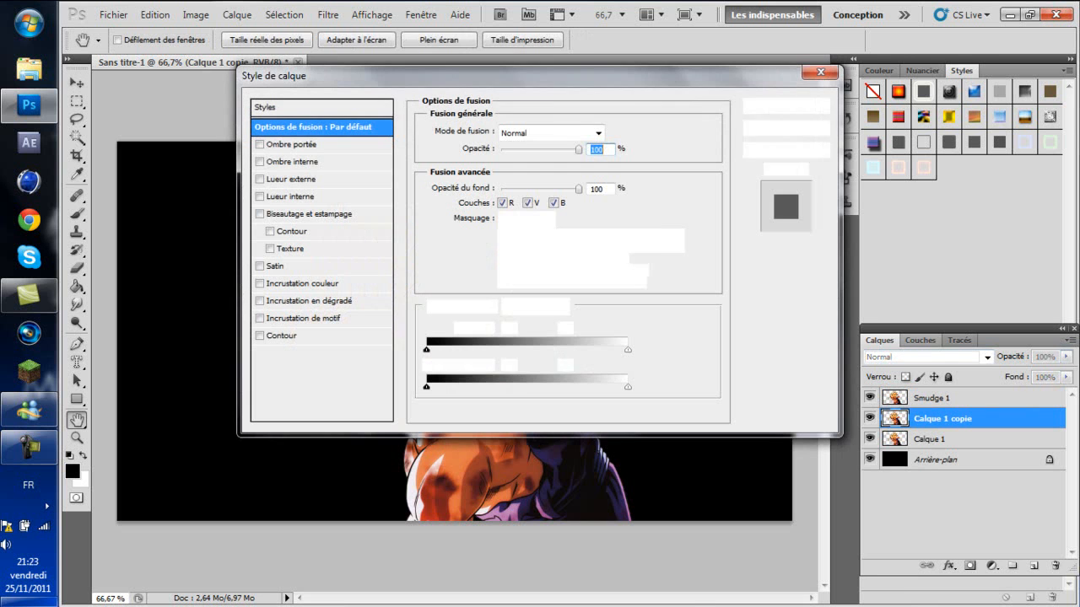
left_click(820, 73)
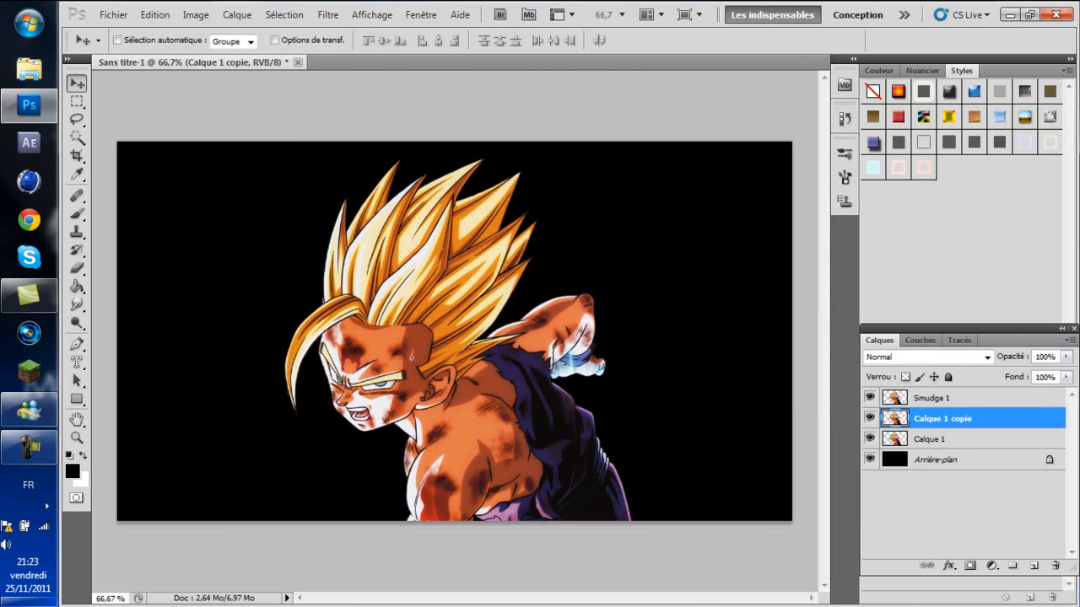
double_click(943, 419)
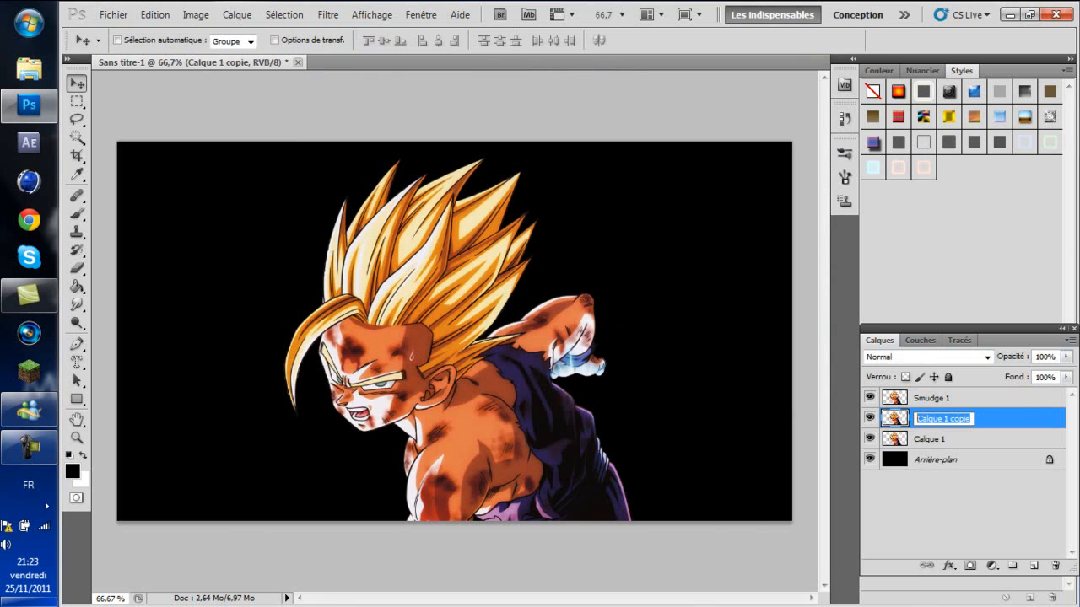
type("Smu")
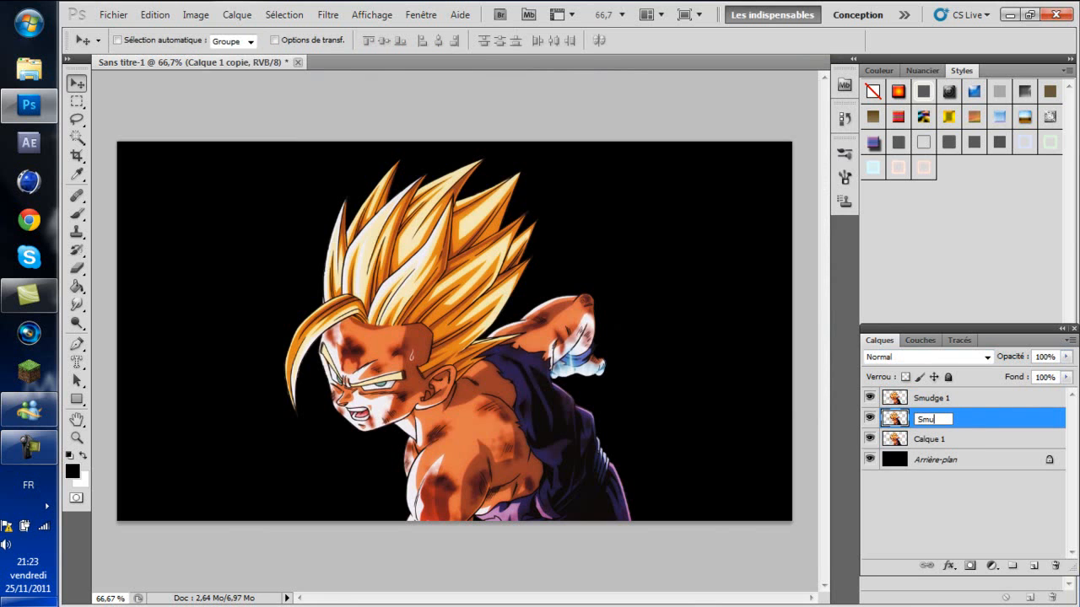
type("dge 2")
key("Return")
Make a third duplicate of Calque 1 and rename it "Smudge 3".
left_click(938, 440)
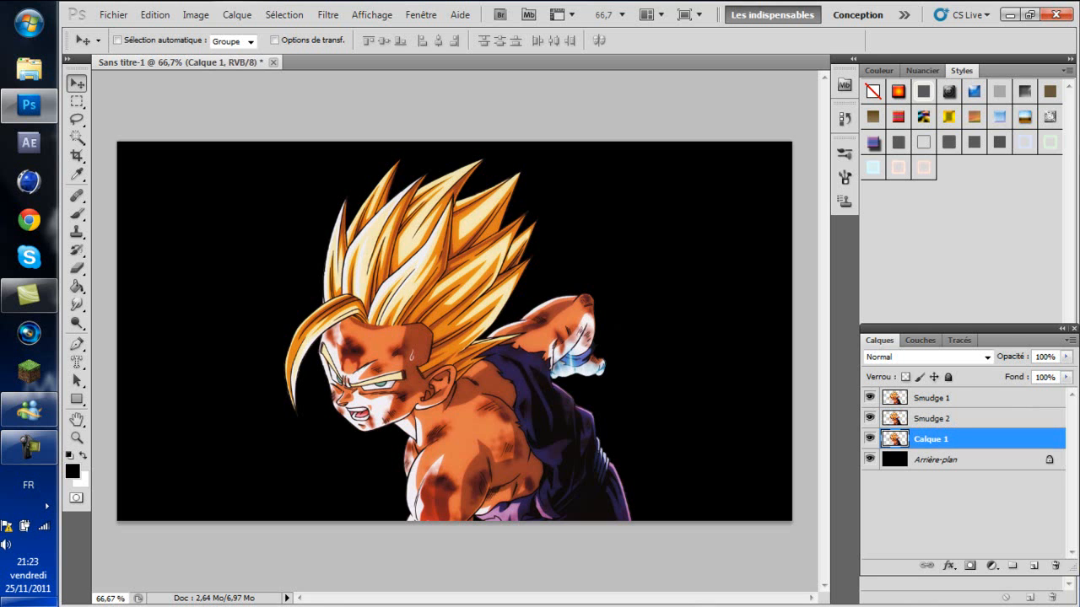
key("ctrl+j")
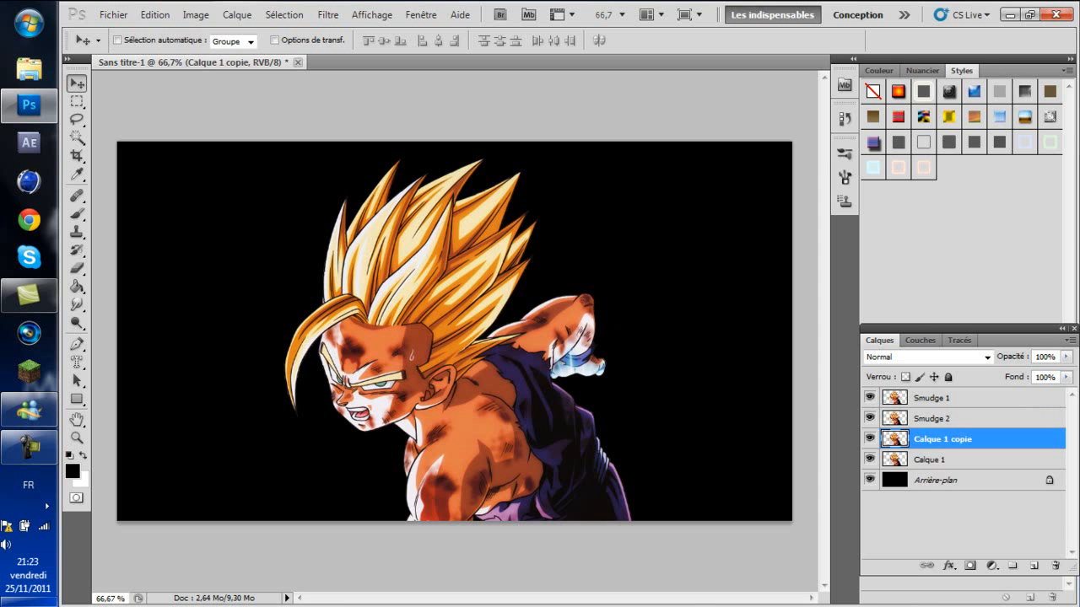
double_click(985, 439)
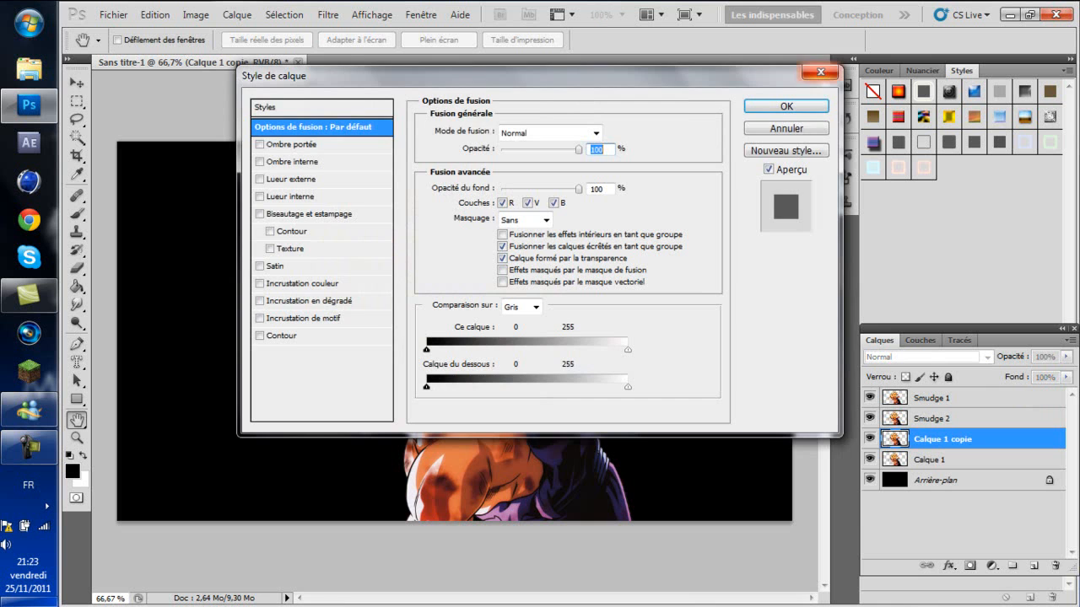
left_click(820, 72)
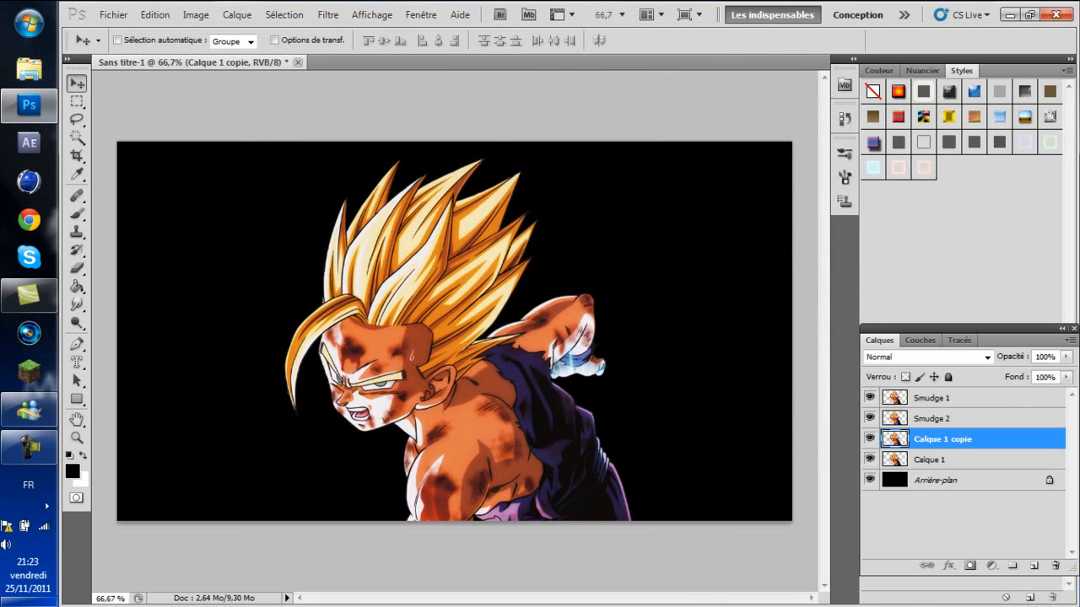
double_click(943, 439)
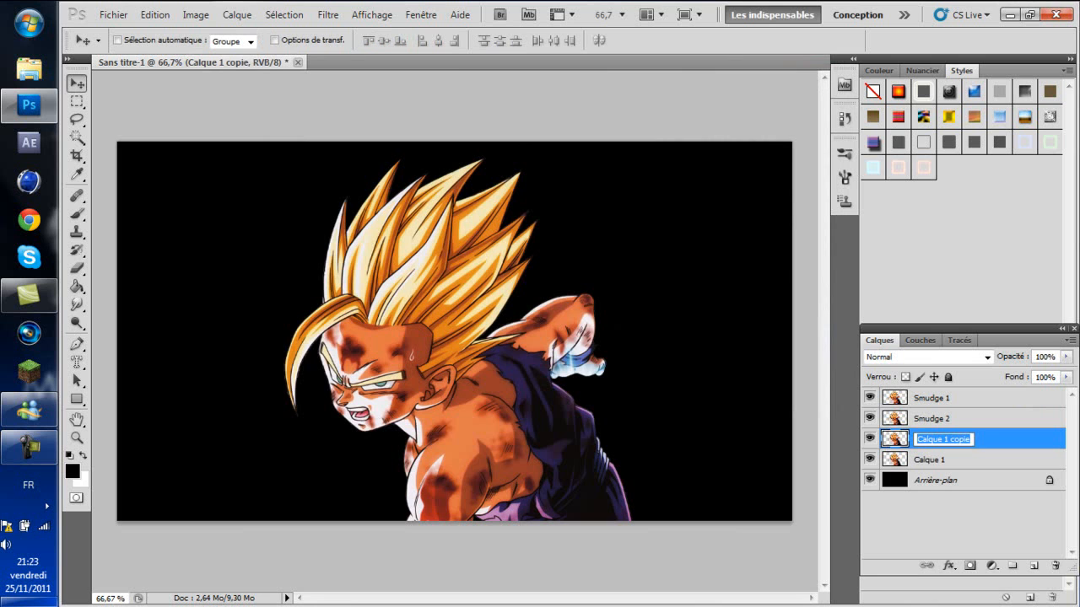
type("S")
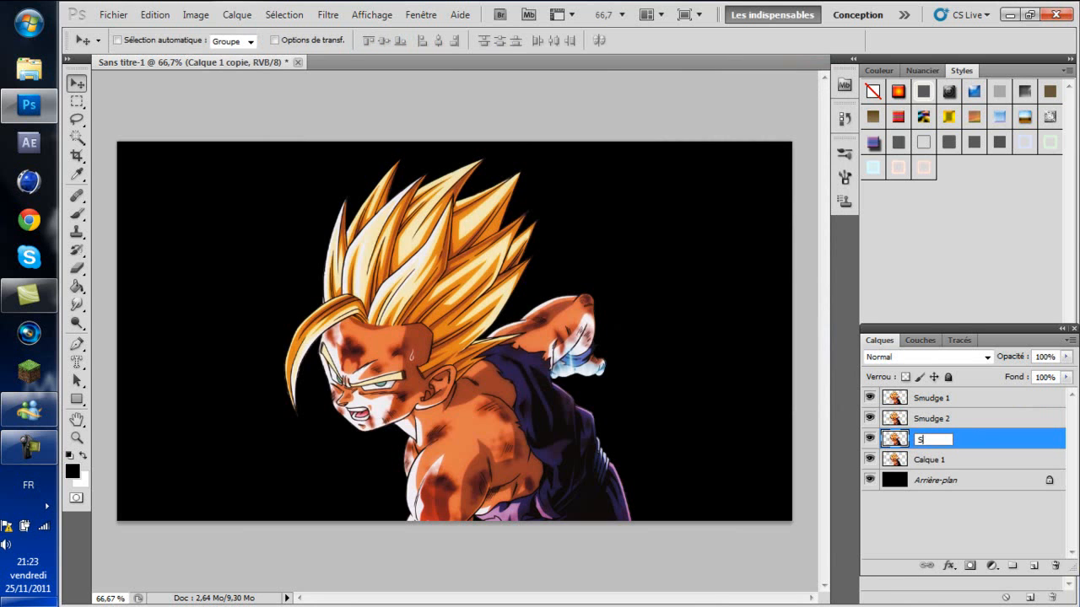
type("mudge 3")
key("Return")
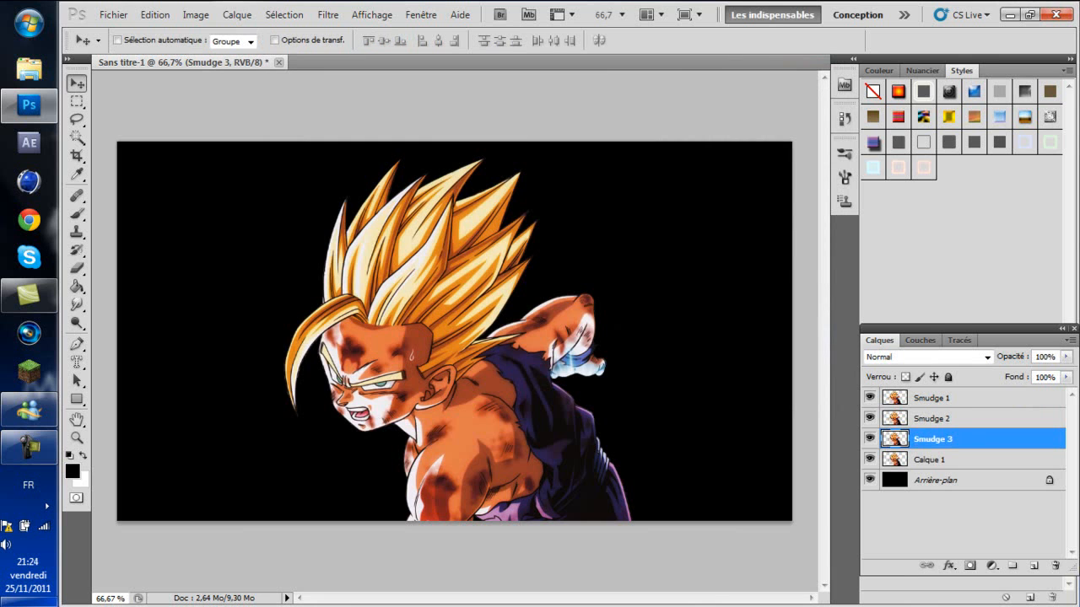
On the Smudge 1 layer, set up the Smudge tool with the X-shaped brush tip at 35 px.
left_click(932, 398)
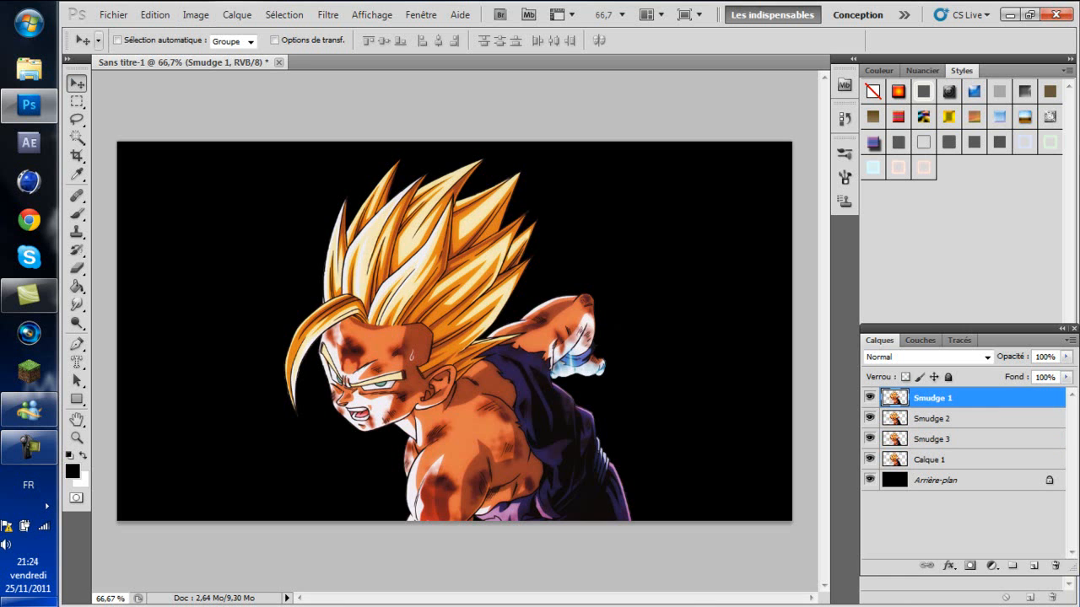
left_click(77, 305)
right_click(77, 304)
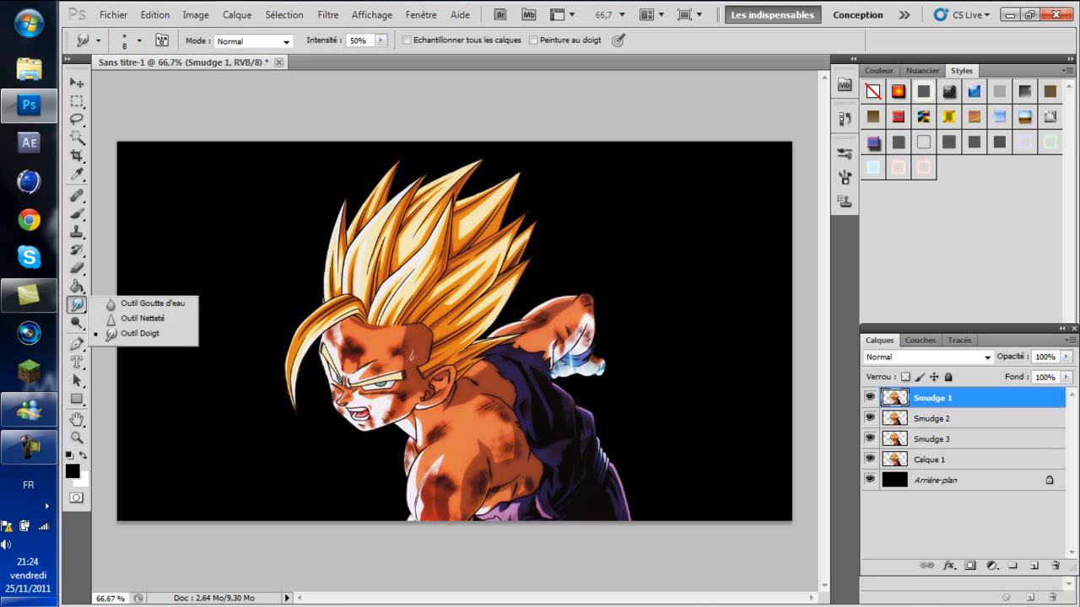
left_click(114, 334)
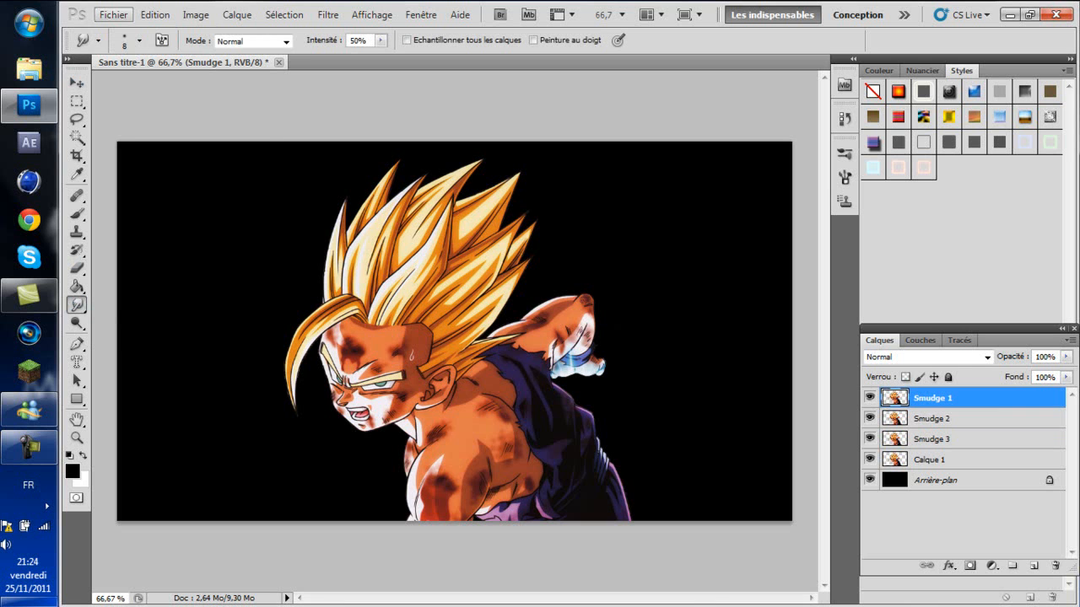
left_click(139, 41)
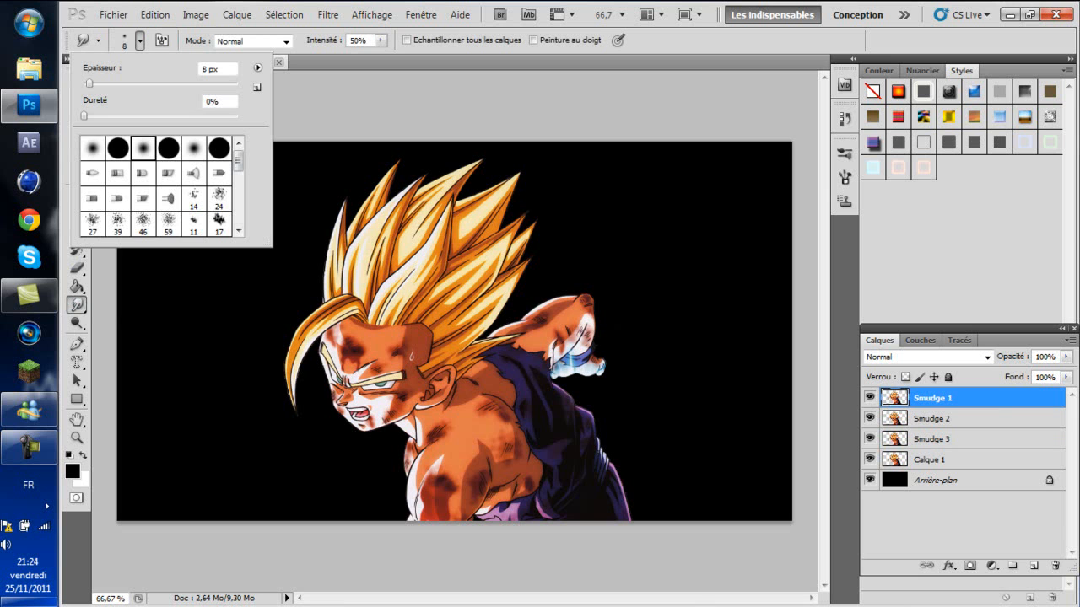
scroll(160, 186, "down", 10)
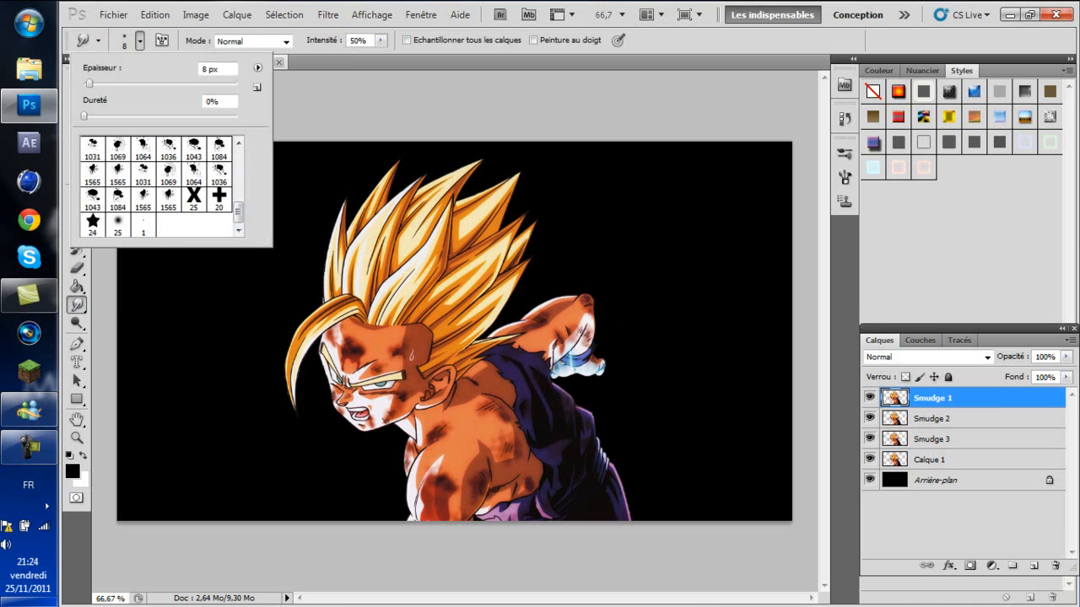
left_click(194, 201)
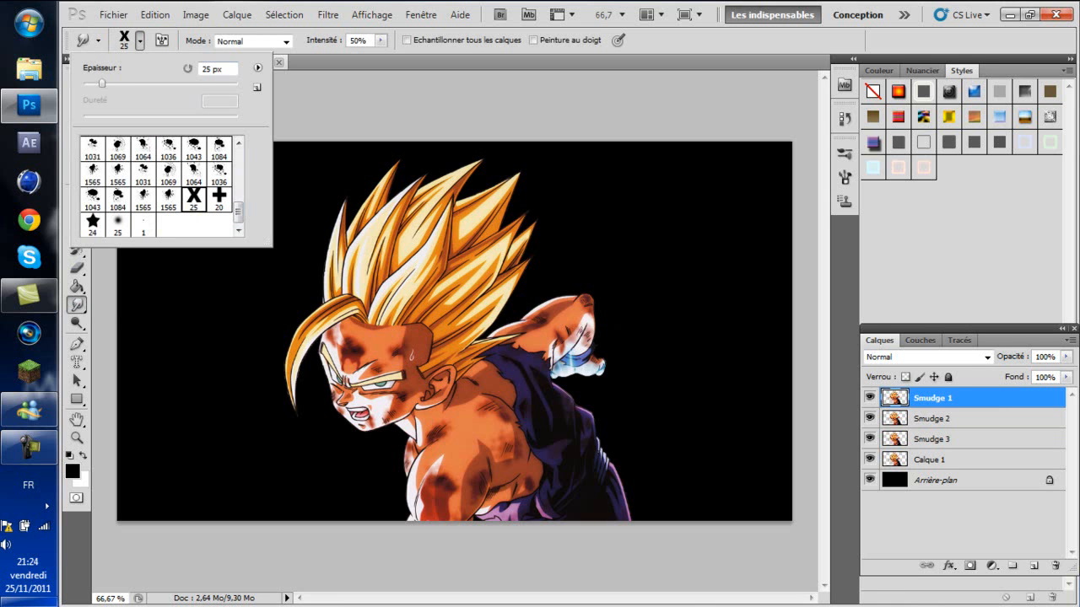
left_click_drag(213, 69, 201, 69)
type("35")
key("Return")
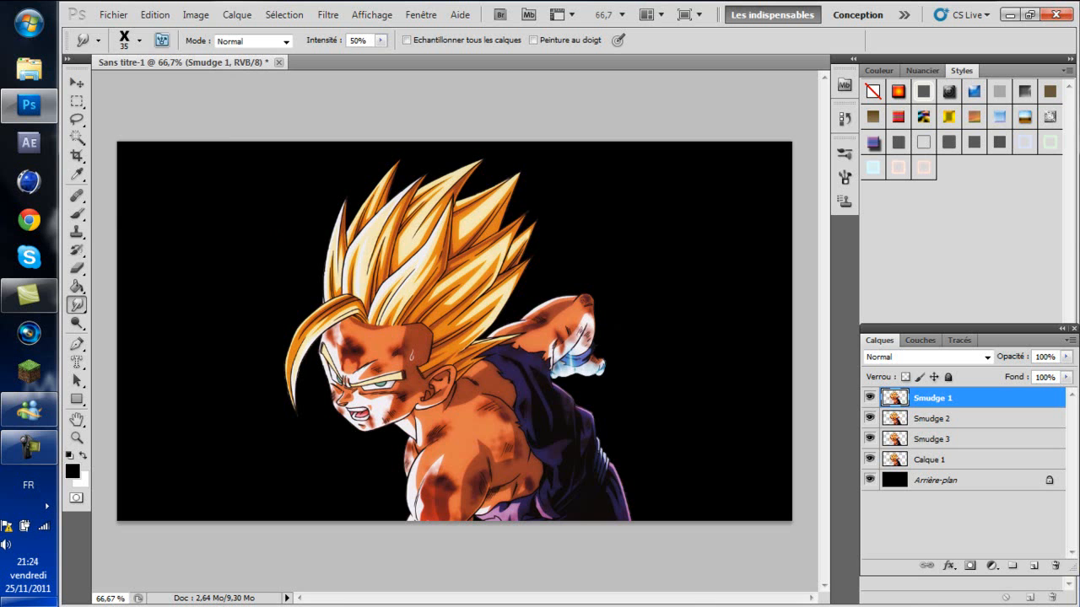
Set the X brush's minimum diameter to 0% in its shape dynamics.
left_click(162, 39)
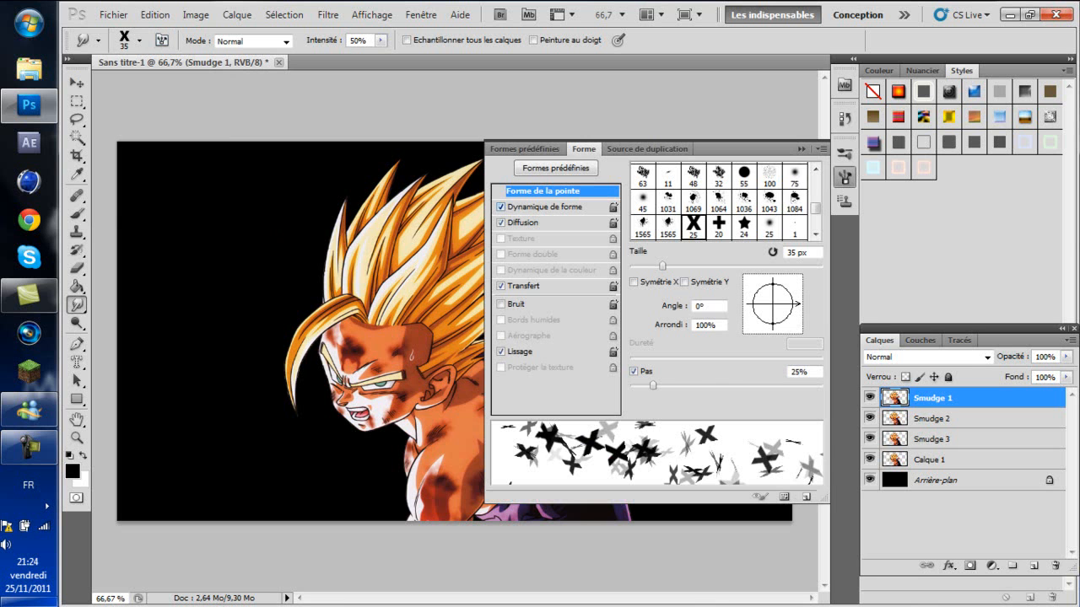
left_click(549, 208)
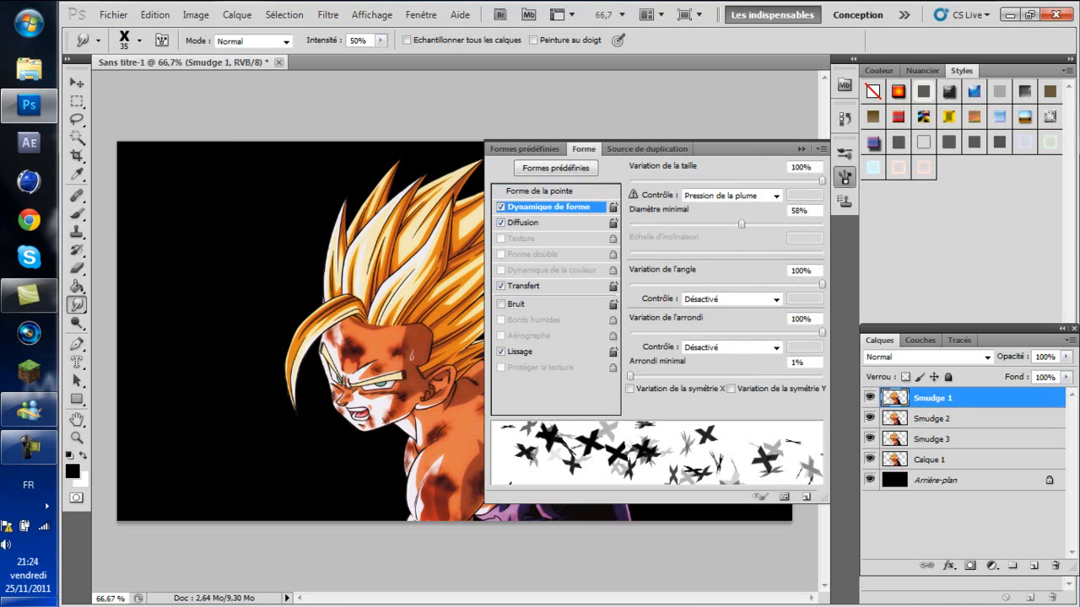
left_click_drag(742, 224, 630, 224)
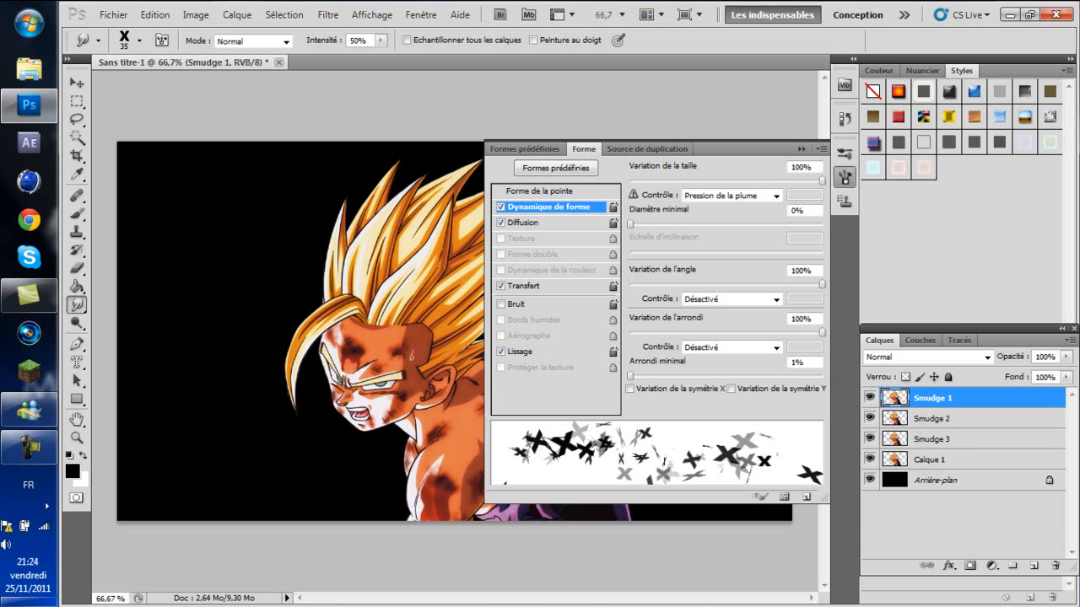
Set the X brush's scattering to 220% on both axes and its count jitter to 80%.
left_click(524, 223)
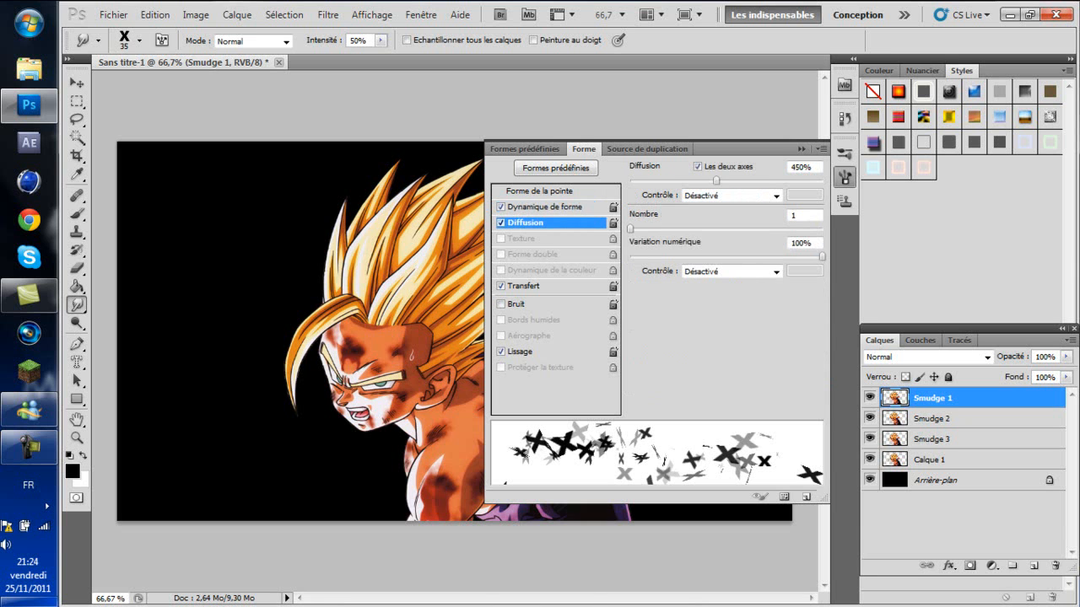
left_click_drag(716, 181, 673, 180)
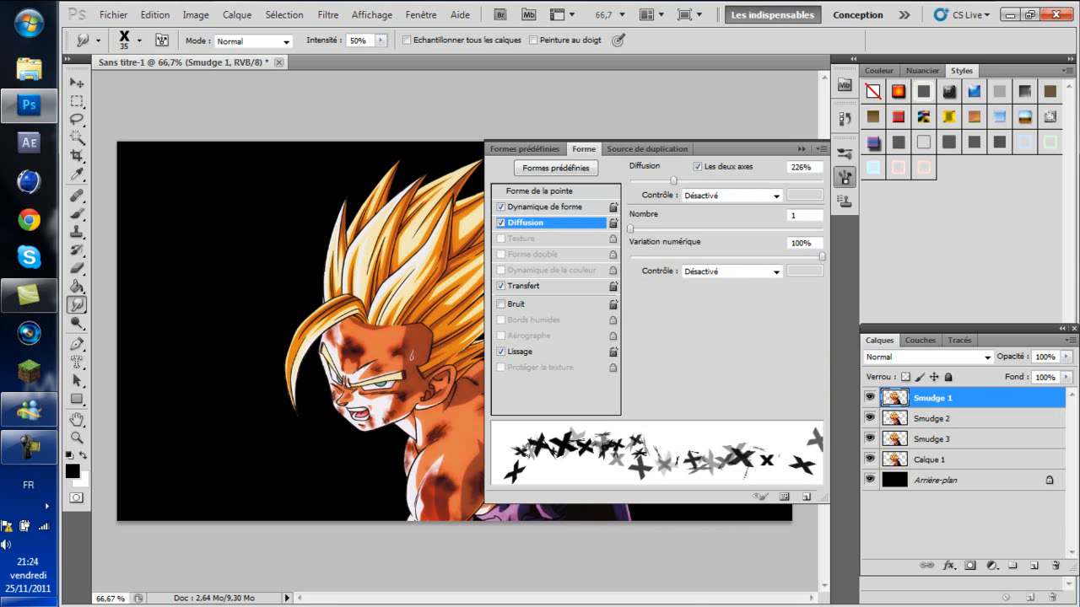
left_click_drag(804, 167, 698, 166)
type("220")
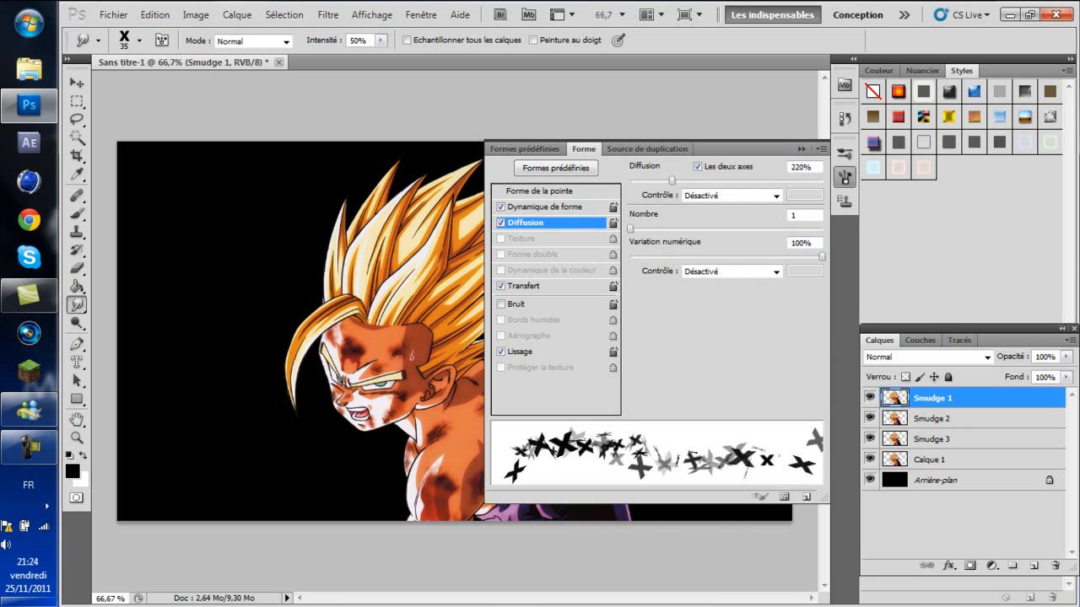
left_click(526, 286)
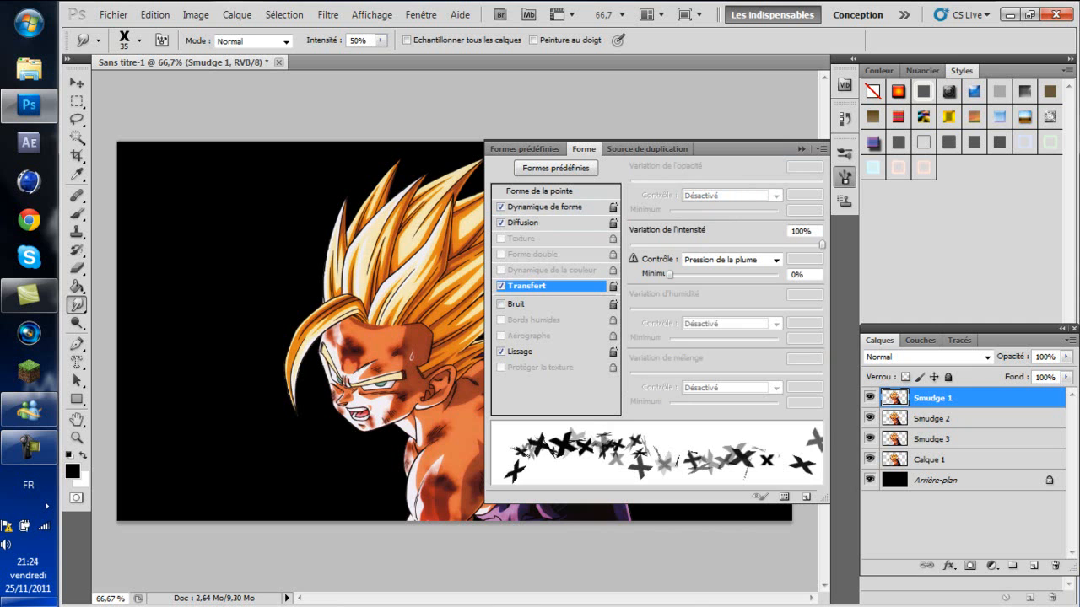
left_click(526, 222)
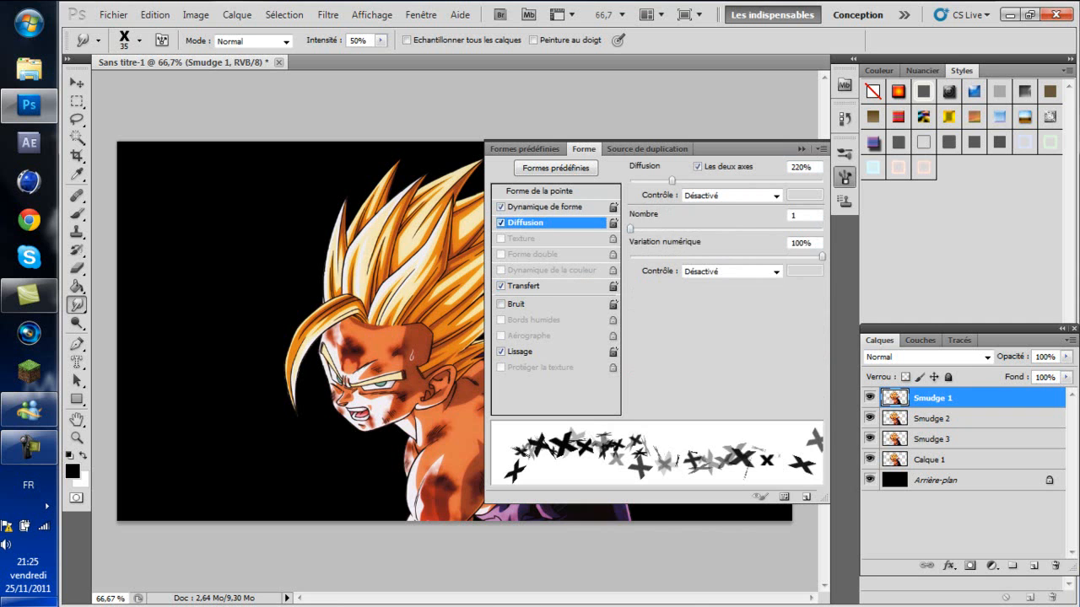
left_click_drag(821, 257, 782, 257)
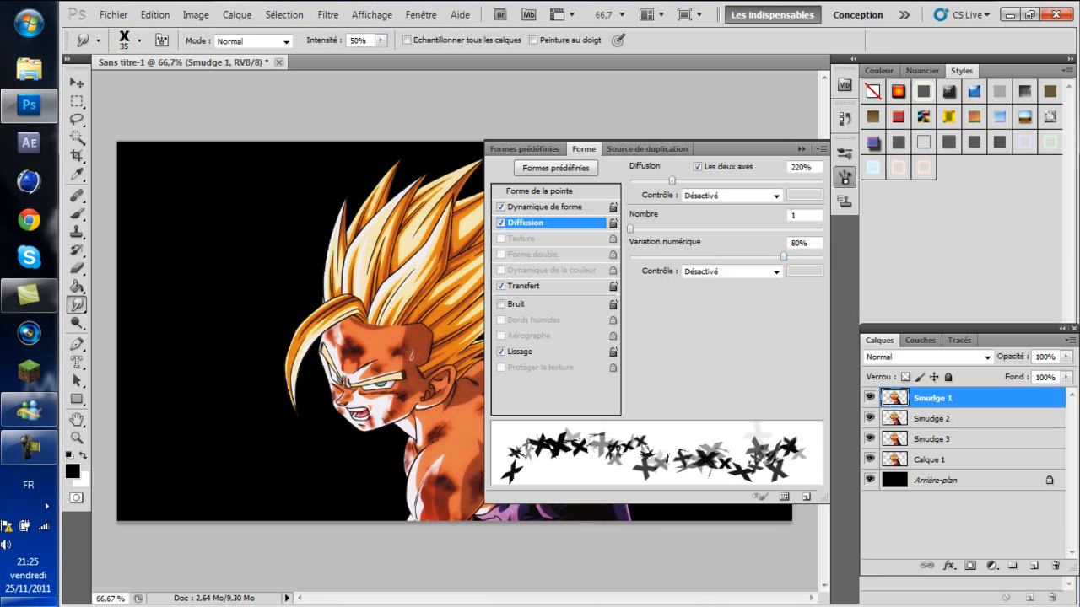
left_click(802, 149)
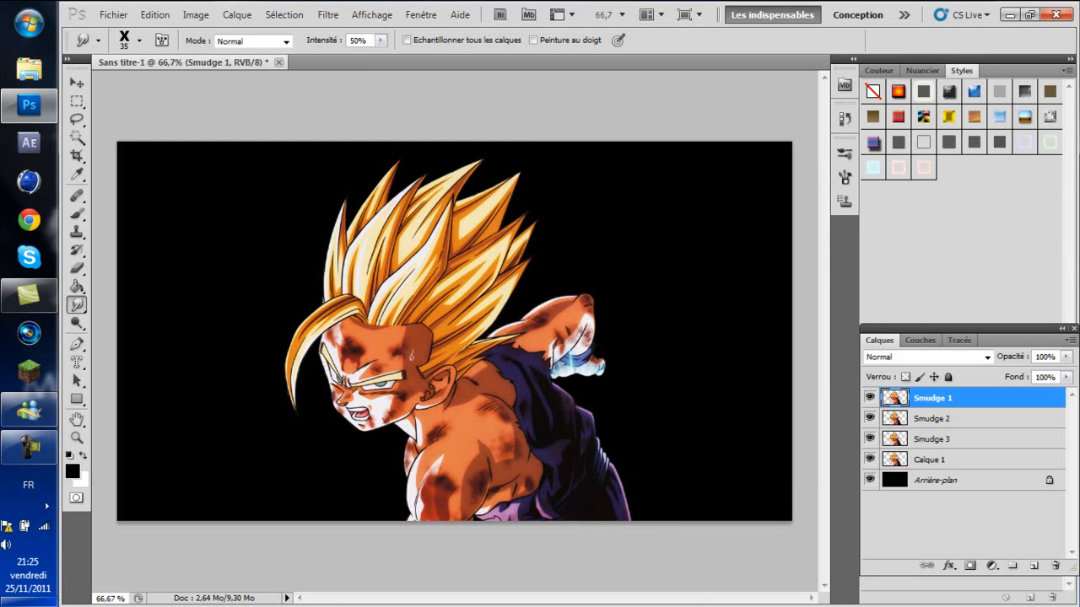
Hide the layers Smudge 2, Smudge 3 and Calque 1.
left_click(870, 418)
left_click(870, 439)
left_click(870, 459)
Smudge the whole character on the Smudge 1 layer into a blurred colour cloud, pulling the edges outwards over the hair, face, arm and body.
mouse_move(392, 207)
left_mouse_down()
mouse_move(428, 188)
mouse_move(397, 198)
mouse_move(413, 186)
mouse_move(464, 199)
mouse_move(477, 181)
mouse_move(506, 215)
mouse_move(532, 203)
mouse_move(546, 242)
mouse_move(506, 203)
mouse_move(515, 270)
mouse_move(511, 220)
mouse_move(513, 270)
mouse_move(479, 300)
mouse_move(557, 246)
mouse_move(493, 295)
mouse_move(532, 325)
mouse_move(573, 308)
mouse_move(591, 354)
mouse_move(603, 316)
mouse_move(582, 363)
mouse_move(545, 304)
mouse_move(549, 363)
mouse_move(582, 303)
mouse_move(540, 346)
mouse_move(574, 304)
mouse_move(565, 371)
mouse_move(594, 316)
mouse_move(607, 468)
mouse_move(569, 379)
mouse_move(624, 506)
mouse_move(626, 491)
left_mouse_up()
mouse_move(565, 473)
left_mouse_down()
mouse_move(548, 455)
mouse_move(519, 485)
mouse_move(460, 371)
left_mouse_up()
mouse_move(473, 456)
left_mouse_down()
mouse_move(485, 422)
mouse_move(464, 489)
mouse_move(451, 455)
mouse_move(422, 447)
mouse_move(447, 511)
mouse_move(426, 501)
left_mouse_up()
mouse_move(439, 479)
left_mouse_down()
mouse_move(406, 434)
mouse_move(398, 380)
mouse_move(485, 422)
mouse_move(437, 356)
mouse_move(445, 371)
mouse_move(407, 268)
left_mouse_up()
mouse_move(401, 325)
left_mouse_down()
mouse_move(406, 472)
mouse_move(377, 322)
mouse_move(415, 372)
mouse_move(405, 300)
left_mouse_up()
mouse_move(422, 474)
left_mouse_down()
mouse_move(390, 383)
mouse_move(403, 291)
mouse_move(427, 261)
mouse_move(378, 395)
mouse_move(363, 234)
mouse_move(331, 253)
mouse_move(363, 380)
mouse_move(341, 262)
mouse_move(371, 203)
mouse_move(363, 439)
mouse_move(312, 227)
mouse_move(346, 253)
mouse_move(343, 426)
mouse_move(301, 365)
mouse_move(288, 313)
mouse_move(280, 353)
mouse_move(342, 215)
mouse_move(334, 381)
mouse_move(356, 243)
mouse_move(351, 400)
left_mouse_up()
mouse_move(357, 241)
left_mouse_down()
mouse_move(353, 192)
mouse_move(322, 406)
mouse_move(331, 218)
mouse_move(310, 357)
mouse_move(341, 210)
mouse_move(326, 411)
mouse_move(347, 218)
mouse_move(344, 426)
left_mouse_up()
mouse_move(395, 514)
left_mouse_down()
mouse_move(422, 493)
mouse_move(403, 448)
mouse_move(407, 191)
mouse_move(381, 399)
left_mouse_up()
mouse_move(428, 280)
left_mouse_down()
mouse_move(437, 369)
mouse_move(403, 244)
mouse_move(447, 214)
mouse_move(430, 268)
mouse_move(457, 347)
mouse_move(430, 184)
mouse_move(383, 441)
left_mouse_up()
left_click_drag(411, 339, 410, 461)
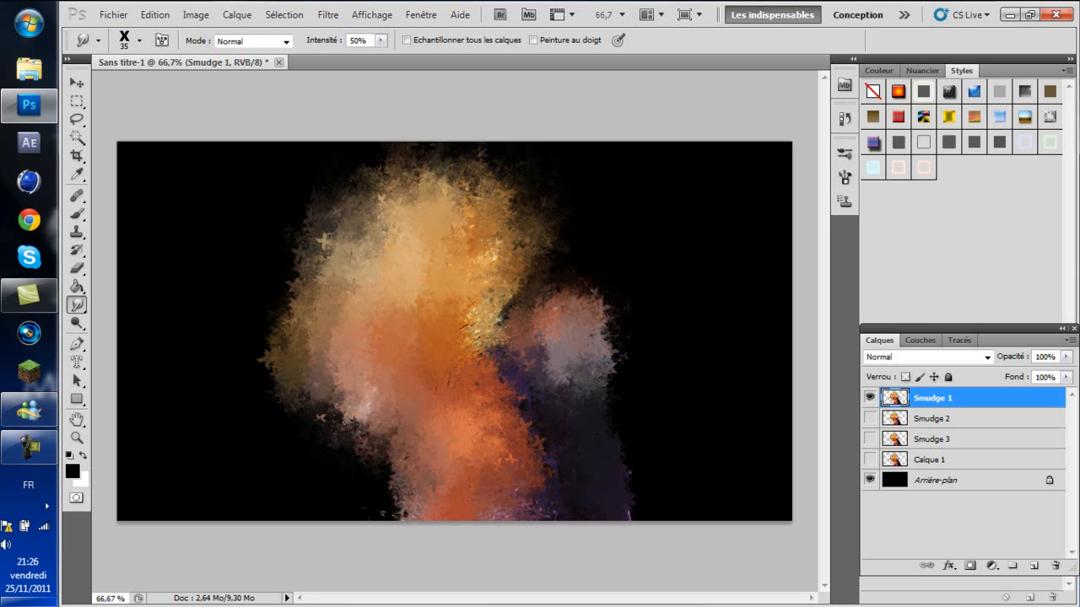
mouse_move(446, 291)
left_mouse_down()
mouse_move(461, 205)
mouse_move(472, 317)
mouse_move(456, 187)
mouse_move(462, 418)
left_mouse_up()
mouse_move(474, 249)
left_mouse_down()
mouse_move(481, 356)
mouse_move(500, 348)
mouse_move(542, 499)
mouse_move(634, 510)
left_mouse_up()
mouse_move(557, 387)
left_mouse_down()
mouse_move(470, 195)
mouse_move(406, 189)
mouse_move(423, 303)
mouse_move(474, 326)
mouse_move(467, 172)
mouse_move(465, 187)
mouse_move(444, 169)
mouse_move(422, 260)
mouse_move(481, 361)
mouse_move(494, 237)
mouse_move(457, 200)
mouse_move(430, 246)
mouse_move(440, 222)
left_mouse_up()
mouse_move(466, 167)
left_mouse_down()
mouse_move(439, 314)
mouse_move(430, 152)
mouse_move(453, 206)
left_mouse_up()
left_click_drag(480, 364, 481, 376)
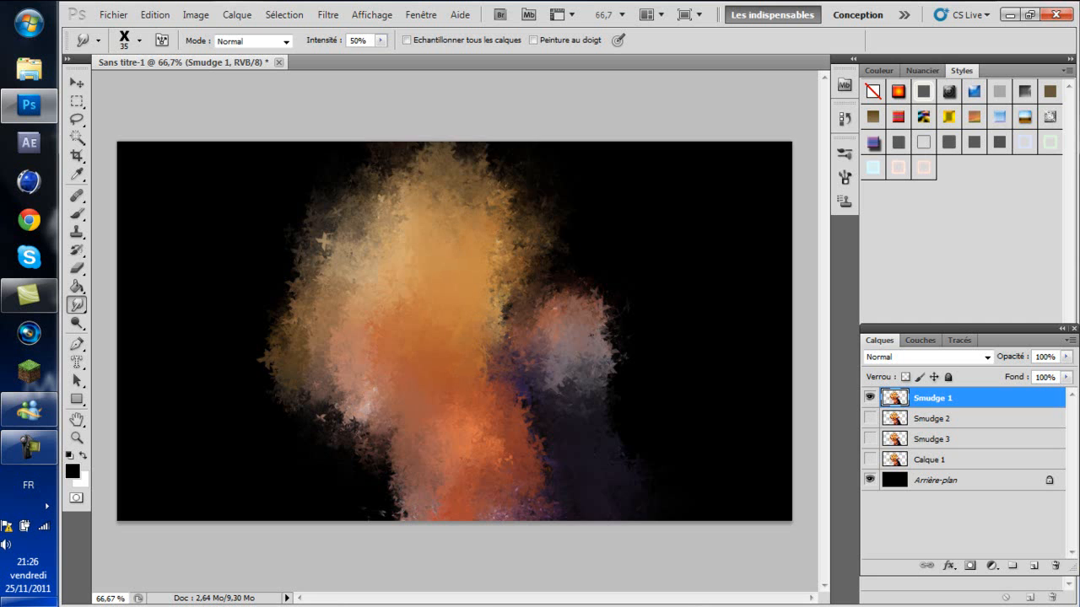
mouse_move(368, 305)
left_mouse_down()
mouse_move(336, 355)
mouse_move(310, 338)
left_mouse_up()
left_click_drag(481, 361, 492, 363)
mouse_move(436, 206)
left_mouse_down()
mouse_move(426, 185)
mouse_move(423, 196)
left_mouse_up()
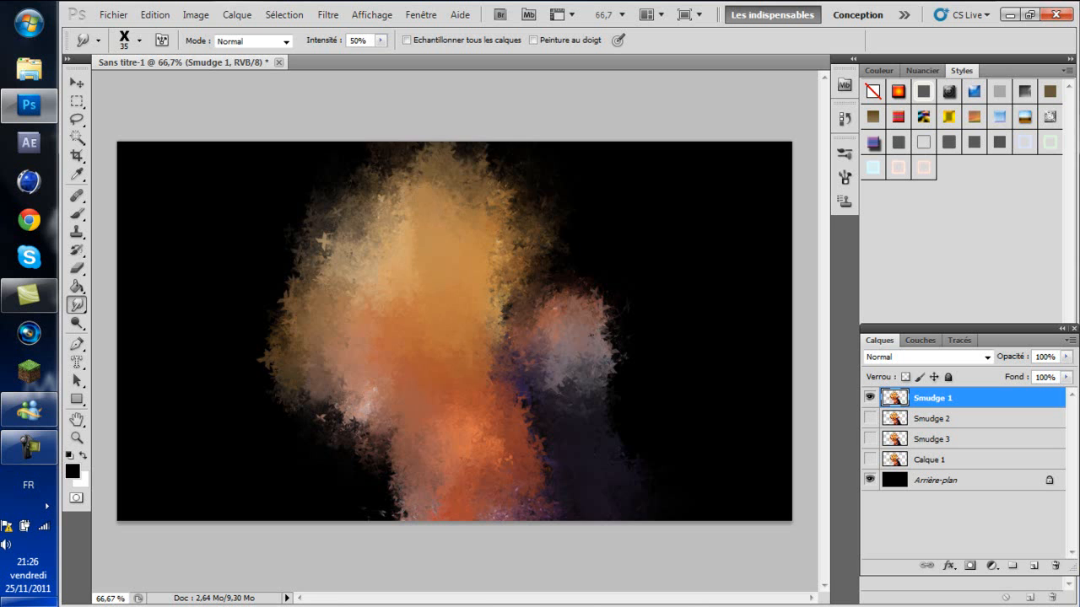
left_click(139, 39)
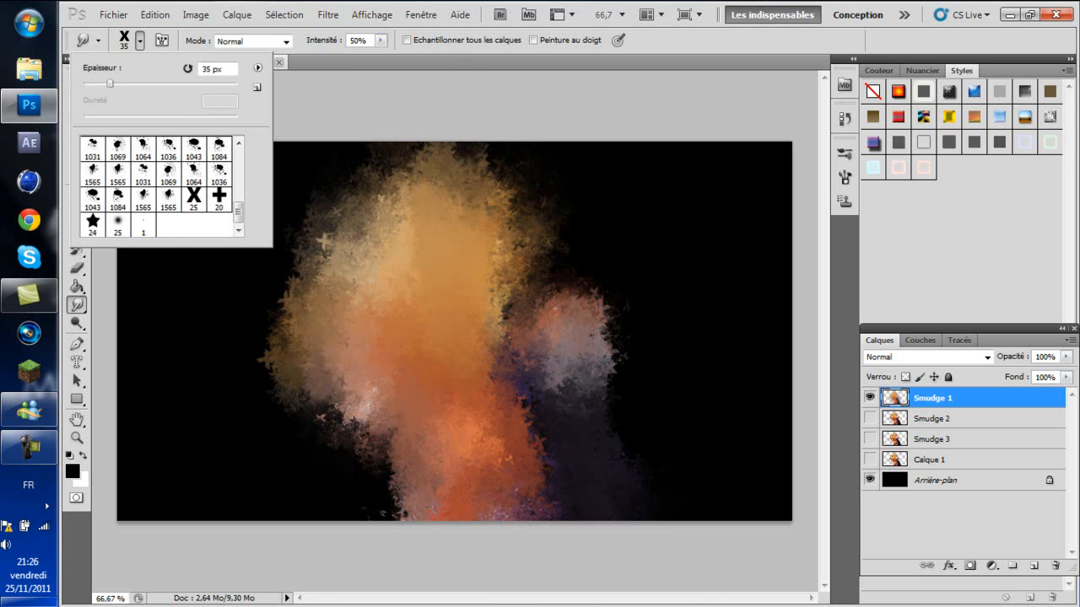
left_click(277, 63)
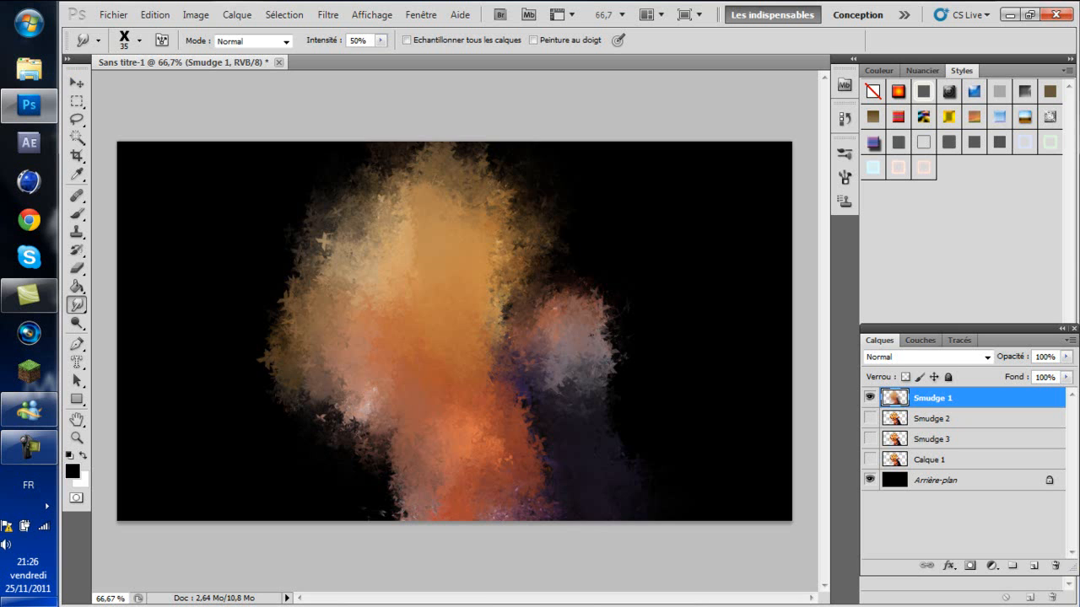
Show Calque 1 again and move the Smudge 1 layer directly beneath it.
left_click(871, 459)
left_click_drag(933, 398, 933, 470)
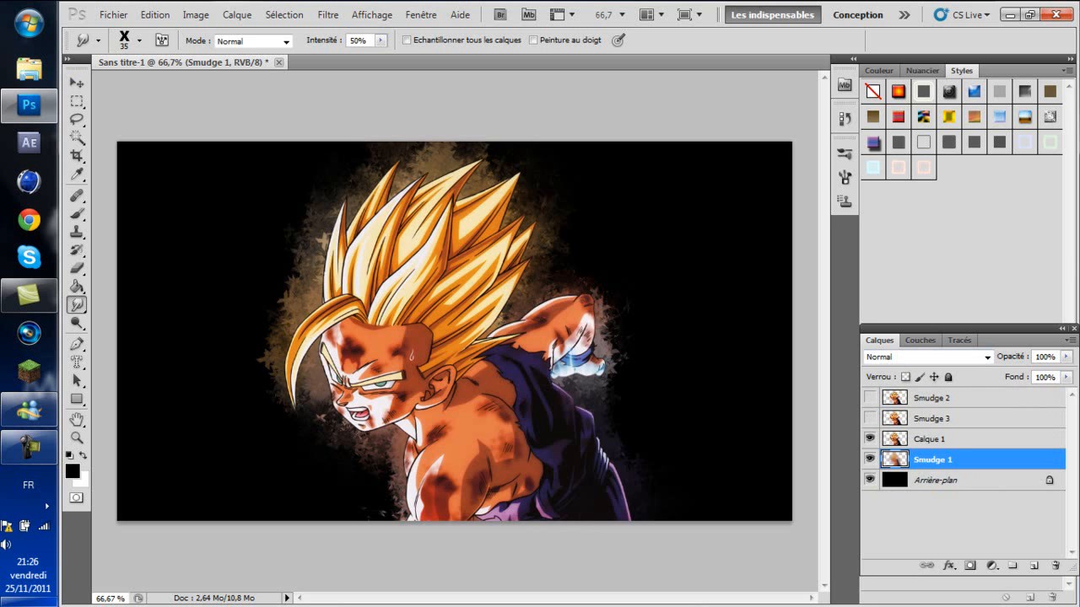
Hide Smudge 1 and Calque 1 and show Smudge 2 as the only character layer.
left_click(870, 459)
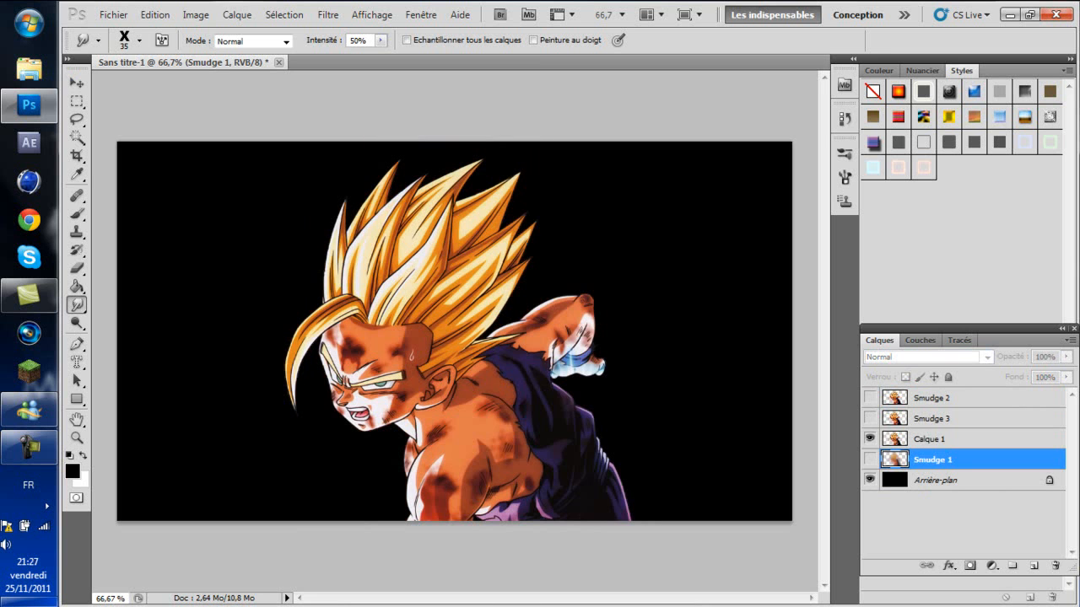
left_click(870, 439)
left_click(869, 398)
Switch the Smudge tool to the plus-shaped brush tip at 30 px.
left_click(140, 39)
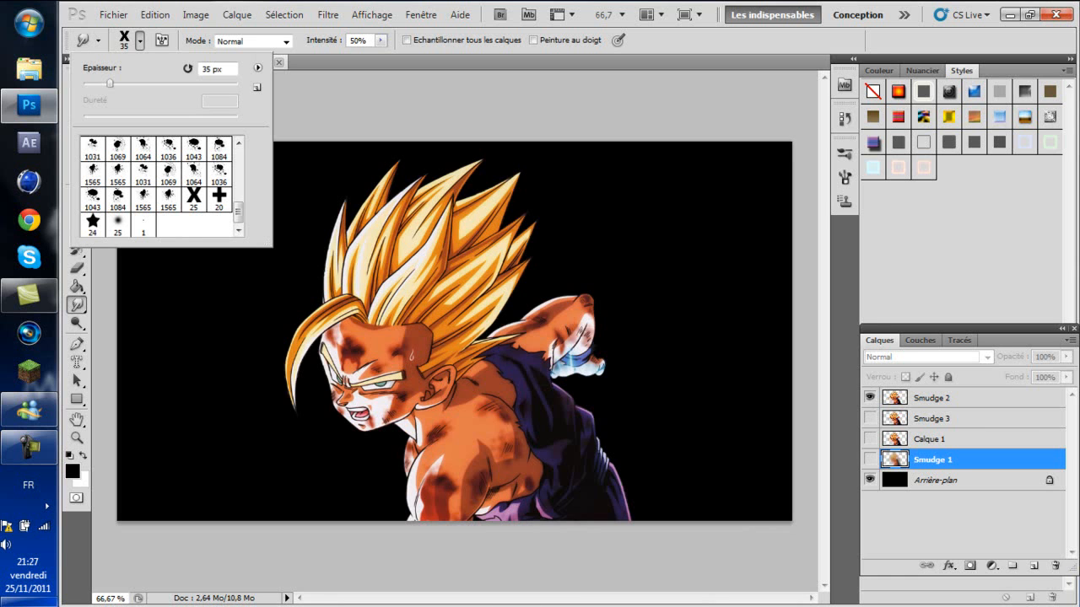
left_click(219, 199)
type("30")
left_click(454, 331)
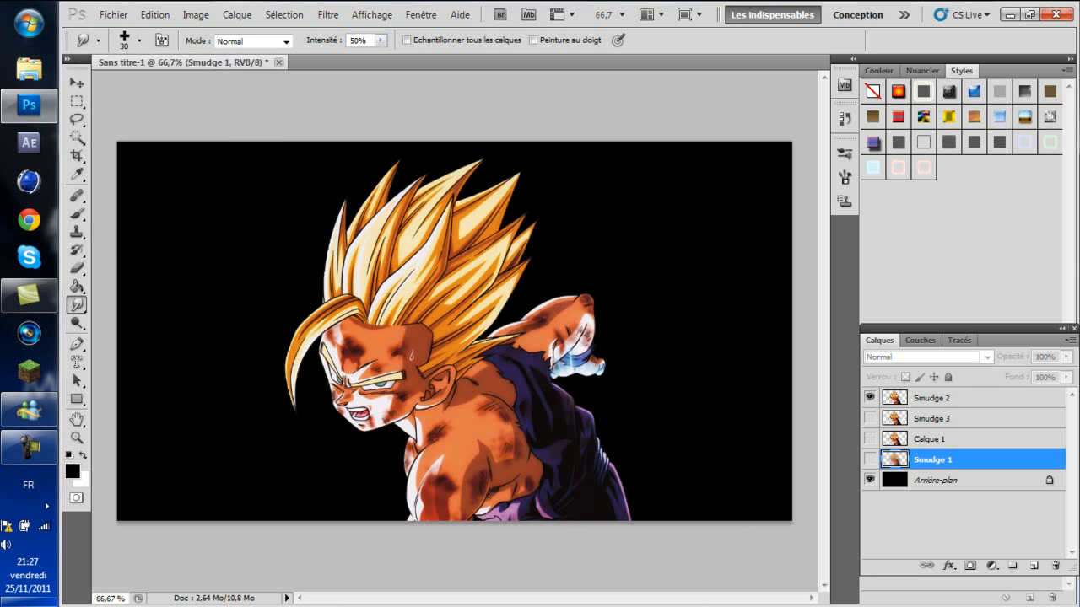
left_click(538, 244)
Reduce the plus-shaped brush's minimum diameter to 0% in its shape dynamics.
left_click(162, 40)
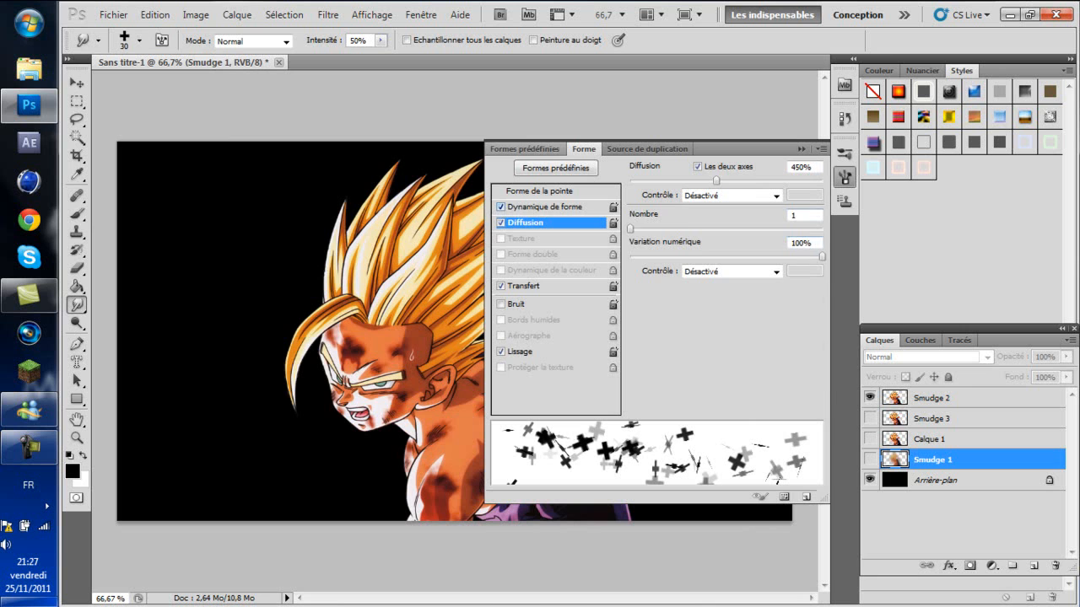
left_click(548, 207)
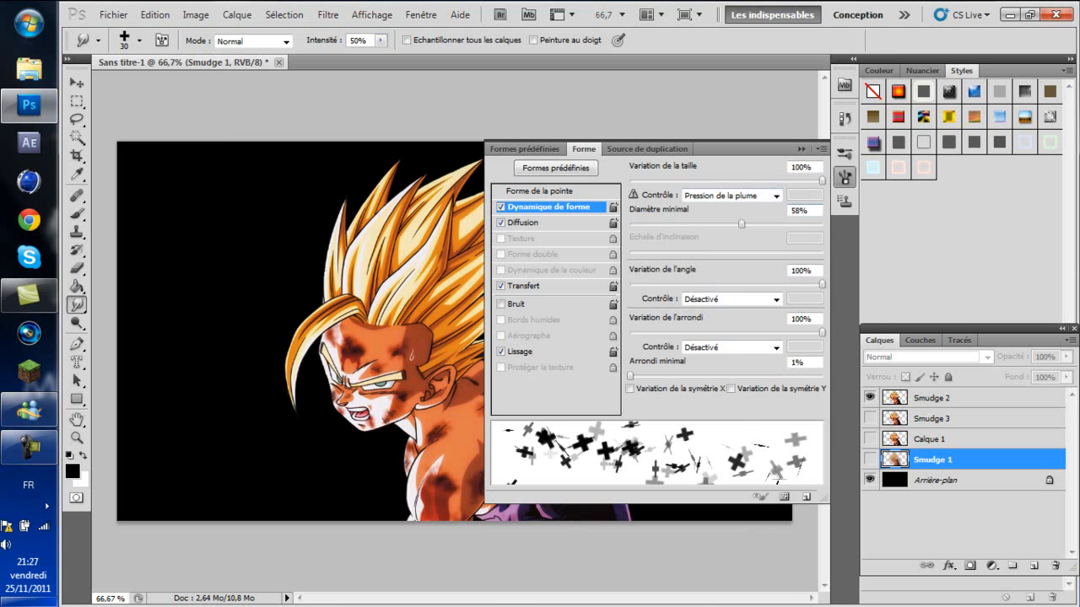
left_click_drag(740, 224, 630, 225)
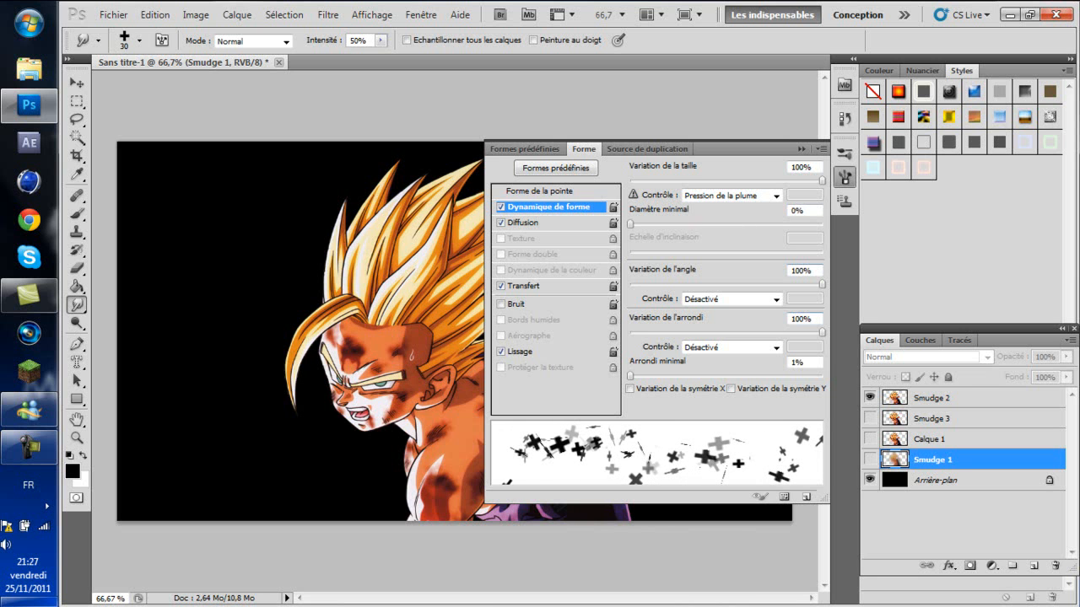
Set the plus brush's scattering to 200% and count jitter to 0%, and make Smudge 2 the active layer.
left_click(525, 223)
left_click_drag(717, 180, 668, 181)
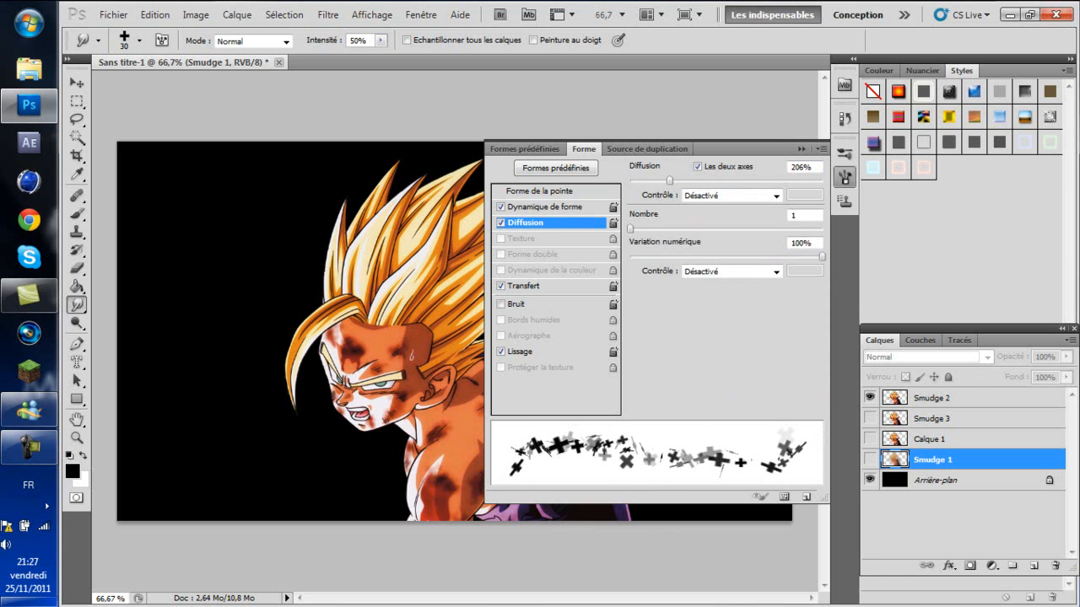
type("2007")
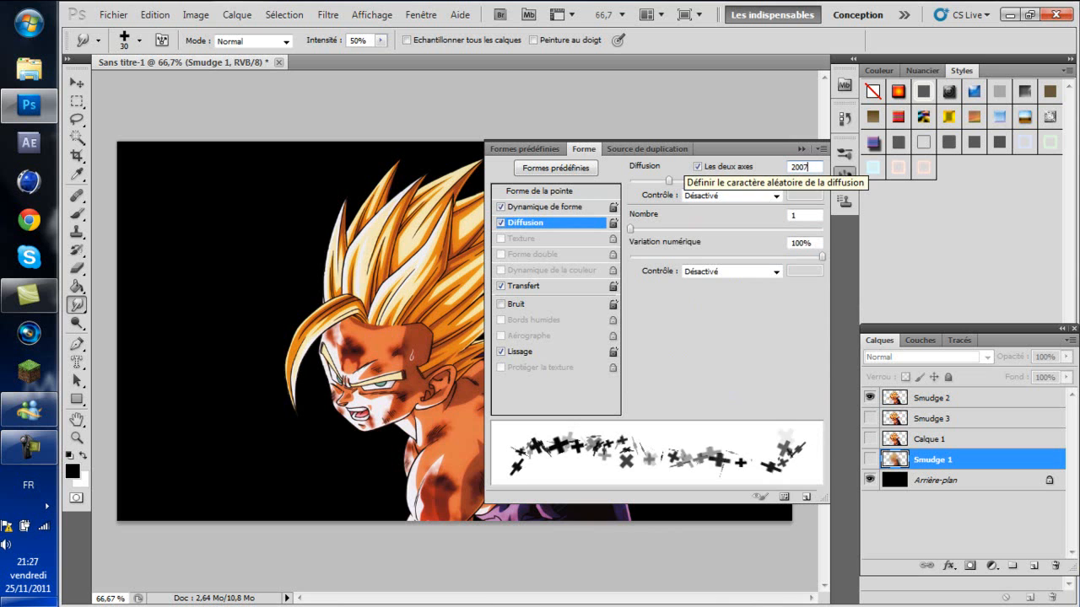
key("Return")
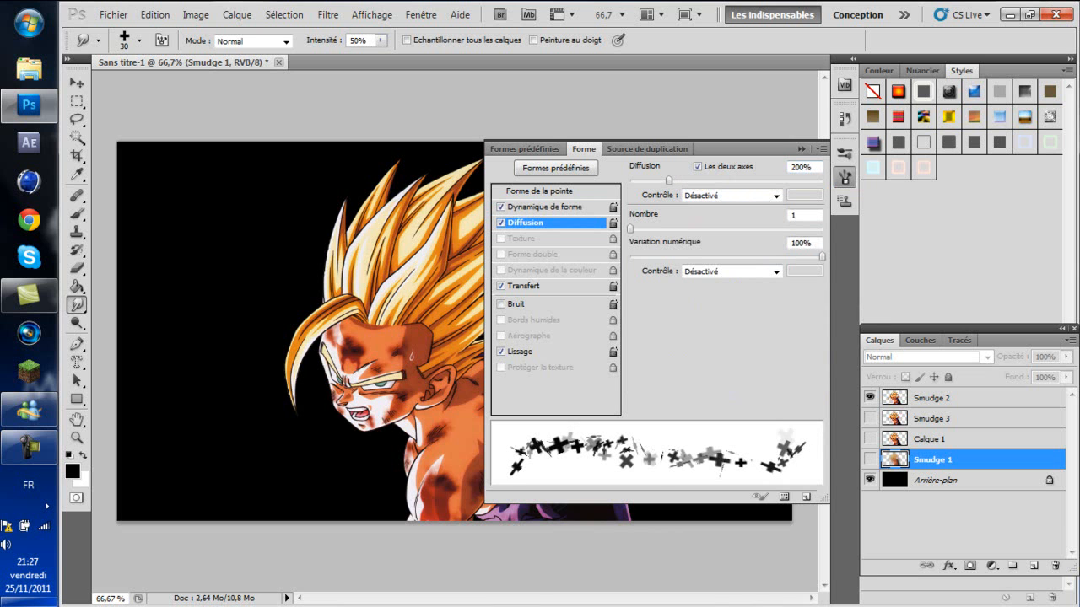
left_click_drag(822, 256, 630, 257)
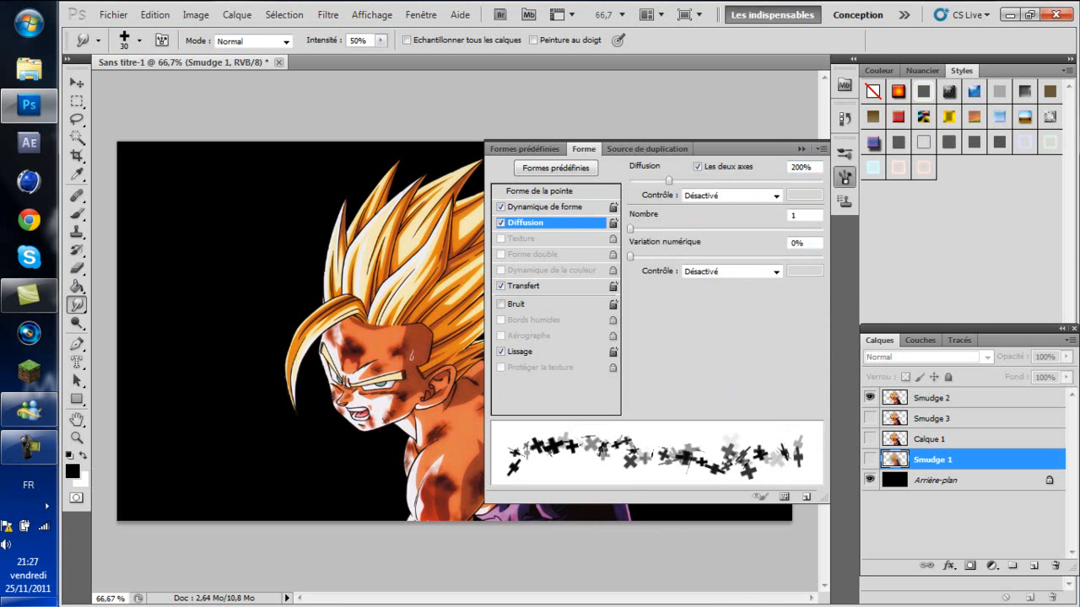
left_click(801, 150)
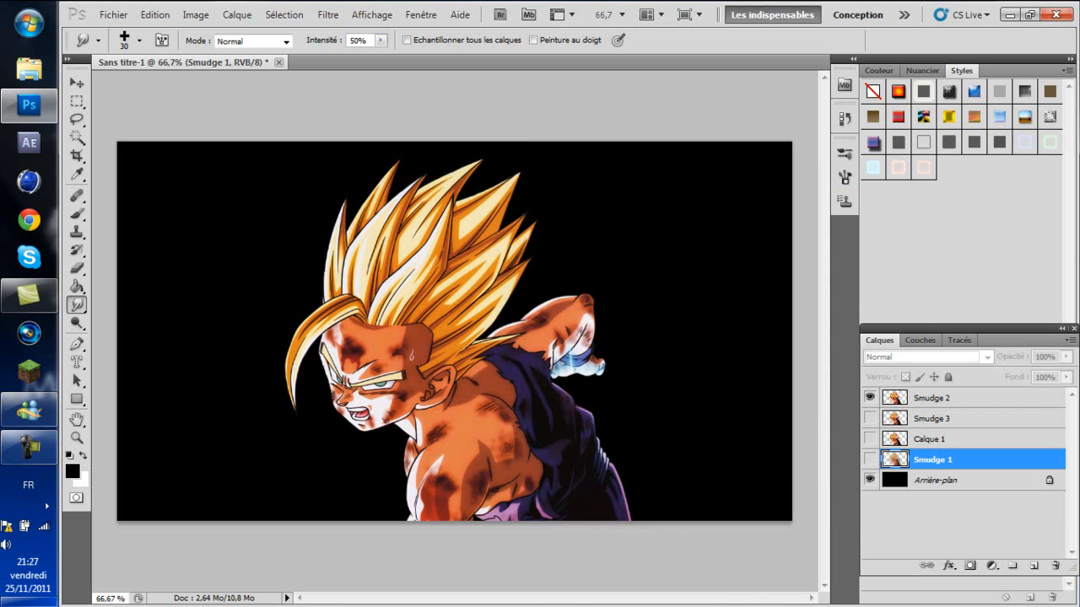
left_click(949, 398)
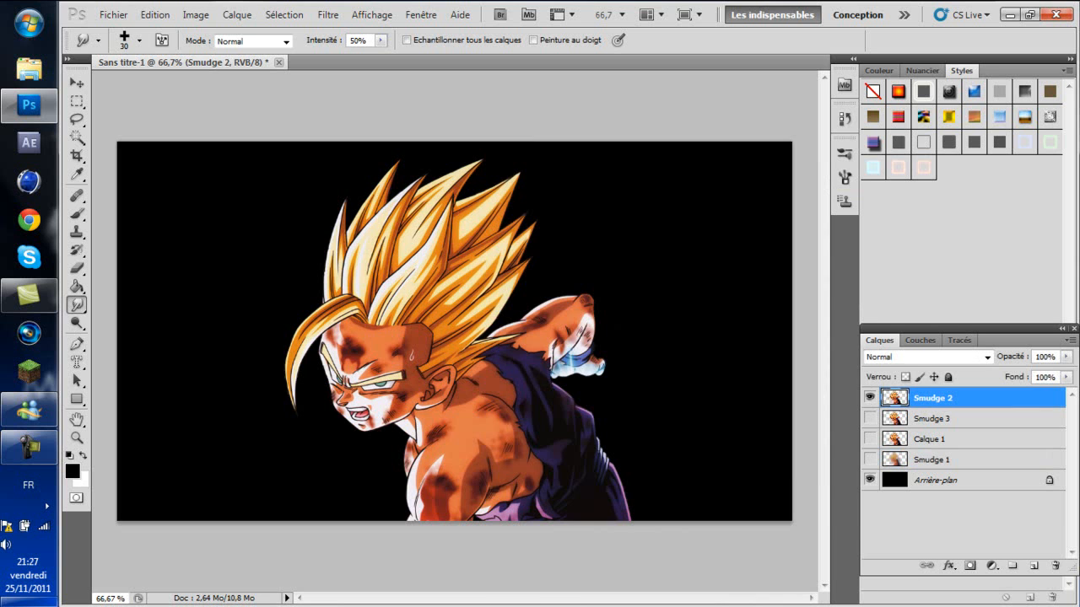
Smudge Smudge 2 down the middle from the hair through the shoulder to the waist, and across the upper hair tips.
mouse_move(426, 253)
left_mouse_down()
mouse_move(424, 179)
mouse_move(433, 314)
mouse_move(489, 414)
mouse_move(506, 497)
mouse_move(515, 447)
mouse_move(528, 506)
left_mouse_up()
mouse_move(502, 384)
left_mouse_down()
mouse_move(464, 304)
mouse_move(440, 204)
mouse_move(403, 182)
mouse_move(467, 371)
left_mouse_up()
mouse_move(506, 502)
left_mouse_down()
mouse_move(540, 517)
mouse_move(548, 477)
left_mouse_up()
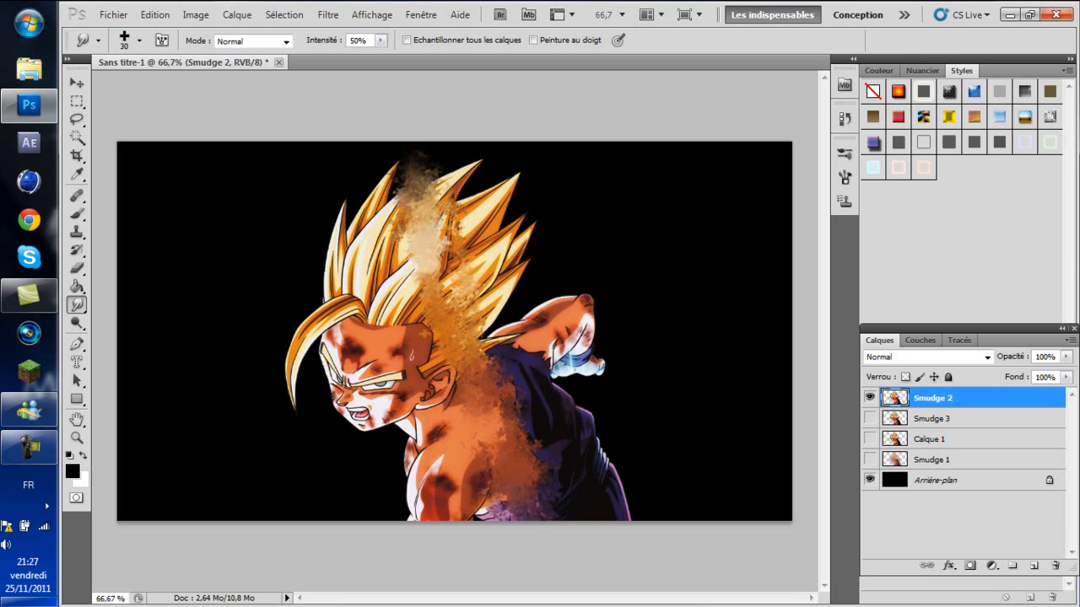
mouse_move(460, 165)
left_mouse_down()
mouse_move(436, 180)
mouse_move(470, 157)
mouse_move(483, 171)
mouse_move(447, 181)
mouse_move(496, 194)
mouse_move(396, 194)
left_mouse_up()
mouse_move(516, 177)
left_mouse_down()
mouse_move(452, 185)
mouse_move(481, 196)
mouse_move(520, 186)
mouse_move(457, 203)
mouse_move(508, 163)
left_mouse_up()
mouse_move(472, 199)
left_mouse_down()
mouse_move(542, 173)
mouse_move(440, 233)
left_mouse_up()
mouse_move(508, 204)
left_mouse_down()
mouse_move(441, 231)
mouse_move(536, 196)
mouse_move(474, 225)
mouse_move(496, 211)
left_mouse_up()
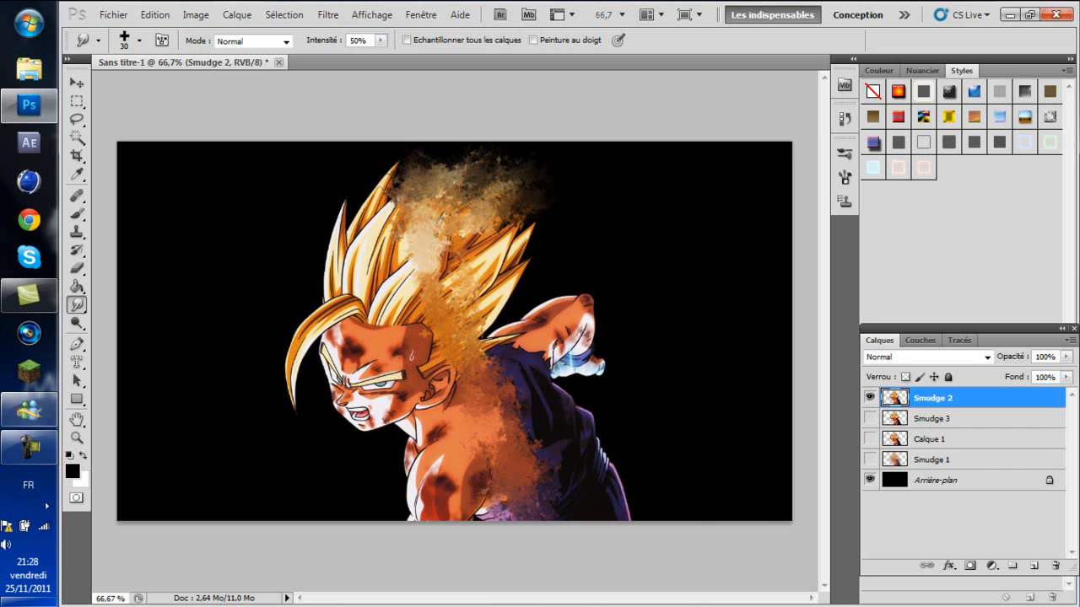
left_click(29, 447)
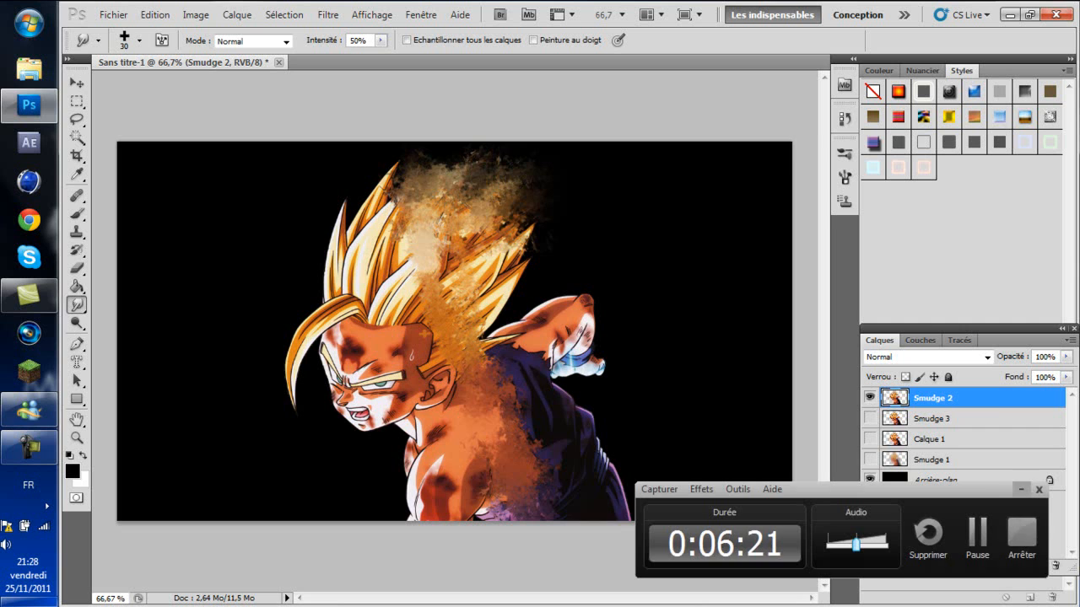
left_click(1021, 489)
Smudge the rear hair spikes, the raised arm and the dark clothing on Smudge 2 into the black background.
mouse_move(506, 216)
left_mouse_down()
mouse_move(430, 178)
mouse_move(424, 209)
mouse_move(523, 252)
mouse_move(388, 259)
mouse_move(531, 282)
mouse_move(468, 308)
mouse_move(590, 300)
mouse_move(514, 318)
mouse_move(607, 325)
mouse_move(497, 337)
mouse_move(599, 327)
mouse_move(603, 303)
mouse_move(578, 317)
mouse_move(558, 293)
mouse_move(615, 352)
mouse_move(531, 373)
mouse_move(604, 388)
mouse_move(582, 301)
left_mouse_up()
mouse_move(485, 216)
left_mouse_down()
mouse_move(493, 178)
mouse_move(395, 172)
left_mouse_up()
mouse_move(531, 345)
left_mouse_down()
mouse_move(593, 374)
mouse_move(547, 379)
mouse_move(572, 388)
mouse_move(532, 419)
mouse_move(515, 397)
mouse_move(527, 427)
mouse_move(600, 449)
mouse_move(604, 461)
left_mouse_up()
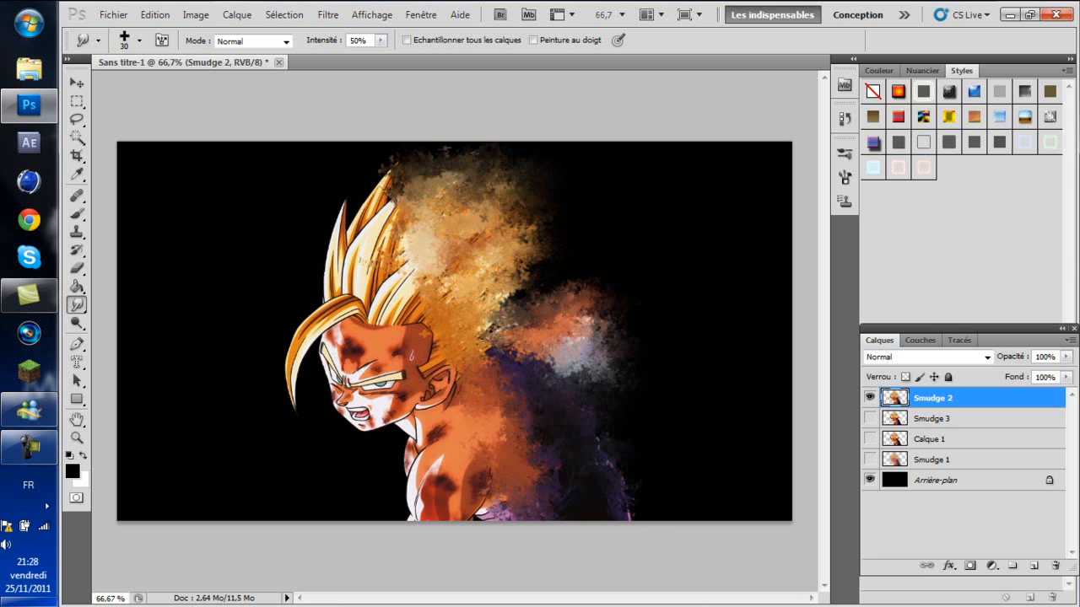
Smudge the face, the forelock and the front hair spikes on Smudge 2 outward into the black background.
mouse_move(456, 403)
left_mouse_down()
mouse_move(432, 403)
mouse_move(439, 386)
left_mouse_up()
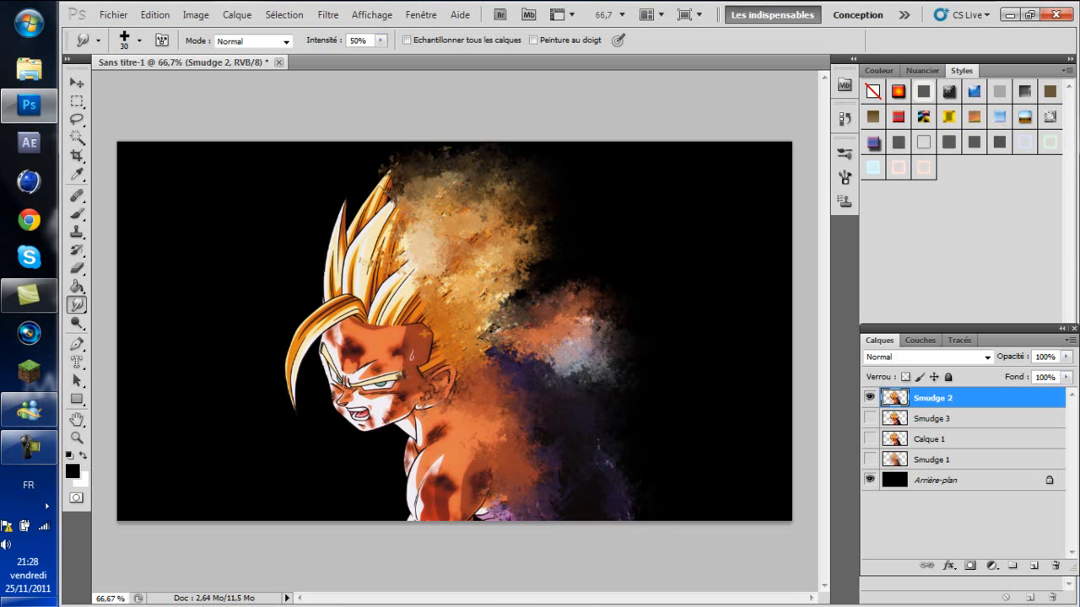
mouse_move(402, 194)
left_mouse_down()
mouse_move(378, 182)
mouse_move(344, 207)
mouse_move(379, 174)
mouse_move(409, 209)
mouse_move(337, 229)
mouse_move(328, 245)
mouse_move(343, 204)
mouse_move(395, 228)
mouse_move(329, 245)
mouse_move(325, 269)
mouse_move(317, 258)
mouse_move(329, 248)
mouse_move(400, 272)
mouse_move(422, 312)
mouse_move(304, 314)
mouse_move(430, 274)
left_mouse_up()
mouse_move(499, 226)
left_mouse_down()
mouse_move(545, 224)
mouse_move(471, 206)
mouse_move(317, 268)
mouse_move(337, 283)
left_mouse_up()
mouse_move(413, 324)
left_mouse_down()
mouse_move(295, 334)
mouse_move(390, 364)
mouse_move(301, 329)
mouse_move(315, 334)
mouse_move(479, 265)
mouse_move(334, 260)
mouse_move(304, 355)
mouse_move(344, 358)
mouse_move(278, 363)
mouse_move(338, 337)
mouse_move(287, 379)
left_mouse_up()
mouse_move(363, 345)
left_mouse_down()
mouse_move(275, 371)
mouse_move(304, 326)
left_mouse_up()
mouse_move(295, 390)
left_mouse_down()
mouse_move(400, 344)
mouse_move(371, 380)
mouse_move(294, 396)
left_mouse_up()
mouse_move(444, 396)
left_mouse_down()
mouse_move(395, 427)
mouse_move(344, 407)
mouse_move(384, 396)
mouse_move(390, 361)
mouse_move(396, 388)
mouse_move(444, 380)
mouse_move(330, 404)
mouse_move(389, 394)
mouse_move(327, 397)
mouse_move(347, 401)
mouse_move(307, 380)
mouse_move(354, 422)
mouse_move(389, 412)
mouse_move(408, 430)
mouse_move(369, 431)
mouse_move(326, 418)
mouse_move(312, 397)
mouse_move(285, 400)
mouse_move(317, 385)
left_mouse_up()
mouse_move(435, 434)
left_mouse_down()
mouse_move(400, 473)
mouse_move(410, 494)
mouse_move(477, 474)
mouse_move(398, 464)
mouse_move(363, 448)
mouse_move(355, 429)
mouse_move(332, 432)
mouse_move(320, 420)
left_mouse_up()
left_click_drag(350, 358, 287, 370)
left_click_drag(365, 311, 288, 339)
left_click_drag(352, 291, 314, 285)
left_click_drag(356, 232, 314, 218)
Smudge the chest, neck and lower torso on Smudge 2 outward into the black area below the chin.
mouse_move(432, 481)
left_mouse_down()
mouse_move(407, 485)
mouse_move(410, 500)
mouse_move(393, 504)
left_mouse_up()
left_click_drag(464, 513, 503, 512)
left_click_drag(426, 506, 381, 510)
mouse_move(444, 471)
left_mouse_down()
mouse_move(393, 469)
mouse_move(381, 442)
left_mouse_up()
left_click_drag(368, 447, 339, 452)
left_click_drag(502, 512, 472, 512)
left_click_drag(421, 513, 389, 513)
left_click_drag(391, 437, 355, 450)
left_click_drag(423, 434, 393, 449)
Smudge the area between the rear hair and the raised arm on Smudge 2.
left_click_drag(517, 295, 472, 299)
left_click_drag(571, 282, 511, 290)
left_click_drag(512, 319, 475, 338)
left_click_drag(565, 307, 514, 323)
mouse_move(525, 307)
left_mouse_down()
mouse_move(477, 331)
mouse_move(376, 316)
left_mouse_up()
left_click_drag(533, 272, 465, 292)
left_click_drag(457, 253, 539, 239)
Move Smudge 2 directly above the background layer, and show Calque 1 and Smudge 1.
left_click_drag(932, 397, 932, 469)
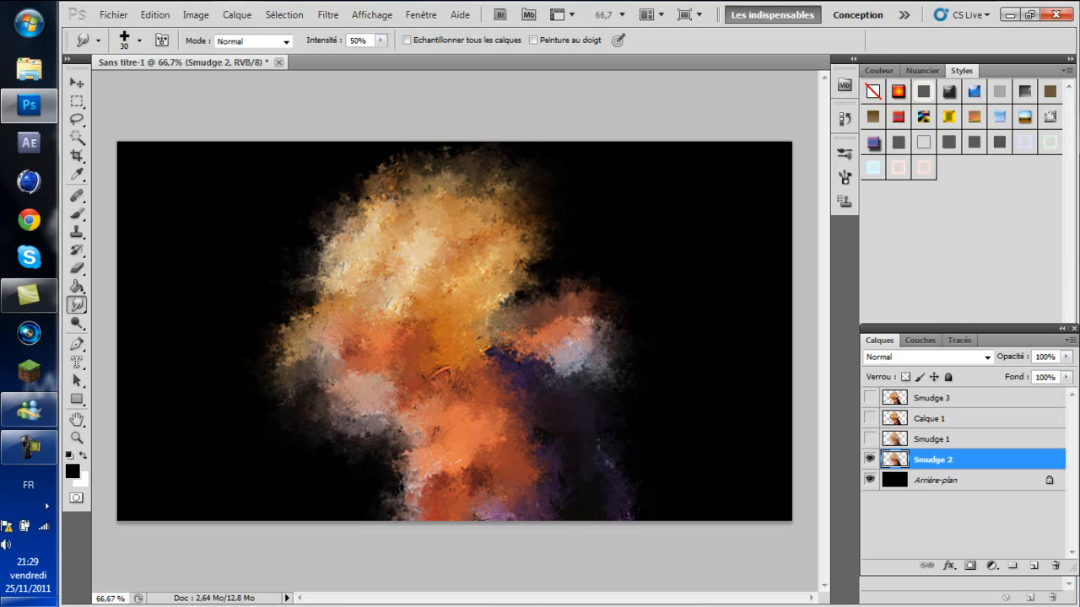
left_click(870, 418)
left_click(870, 438)
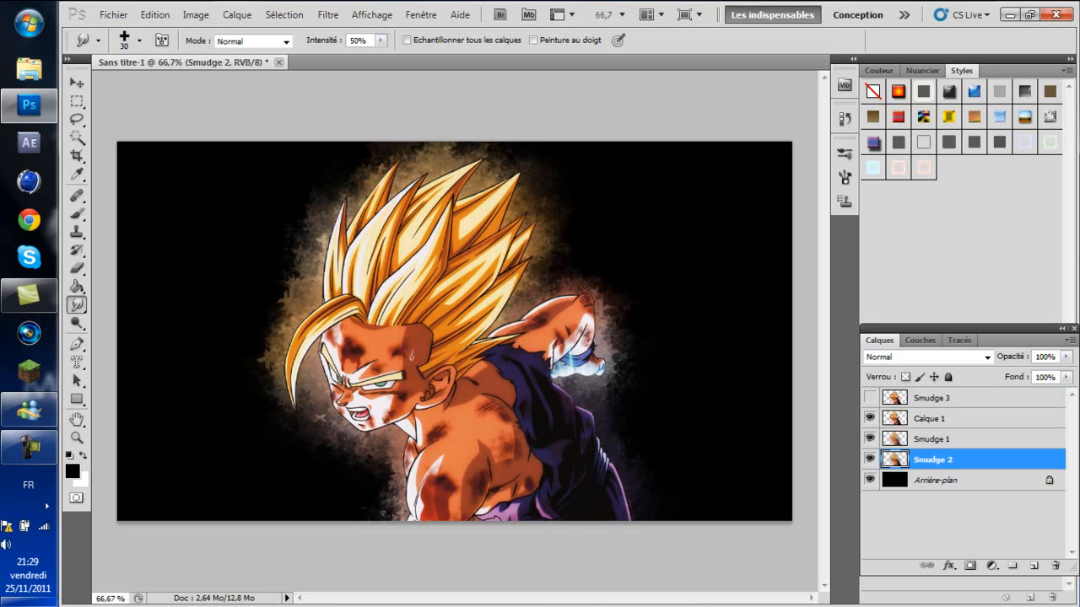
Make Smudge 3 the active layer and show it as the only character layer.
left_click(932, 399)
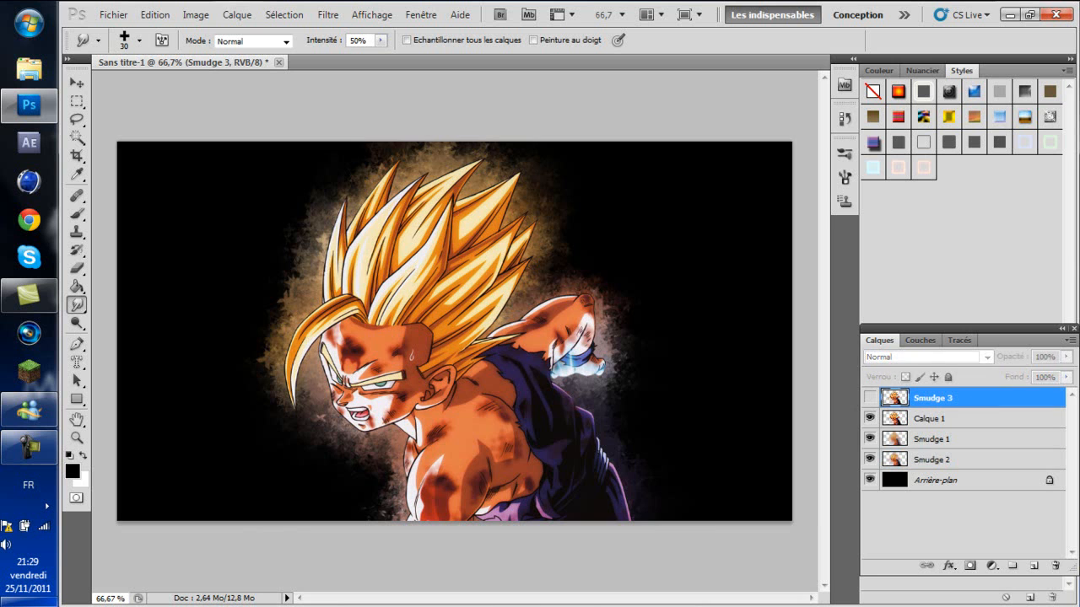
left_click(870, 398)
left_click(870, 418)
left_click(870, 438)
left_click(870, 459)
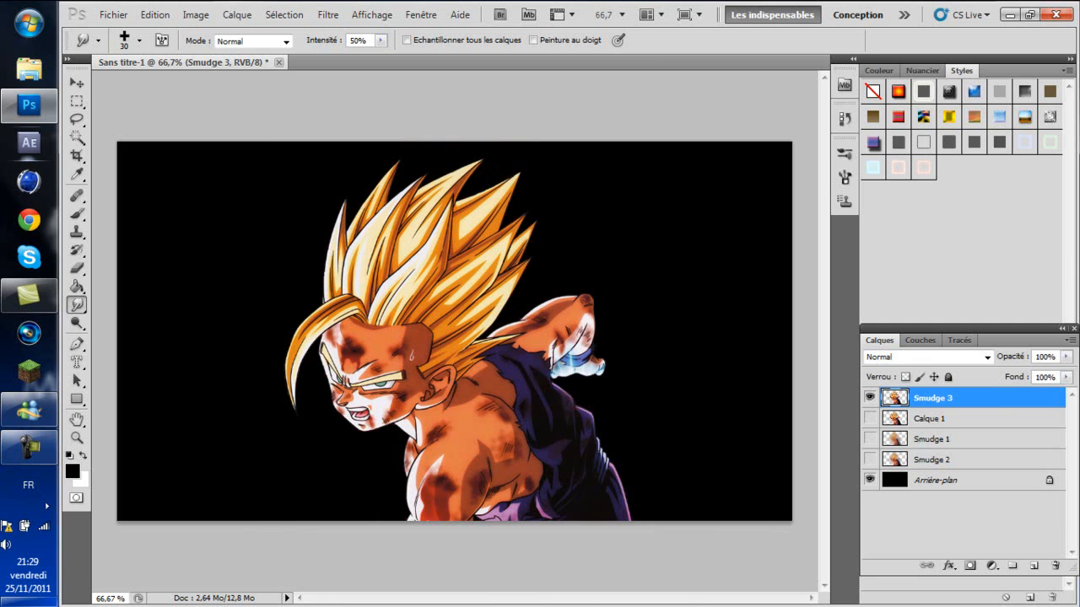
Switch the Smudge tool to the star-shaped brush tip at 25 px.
left_click(139, 40)
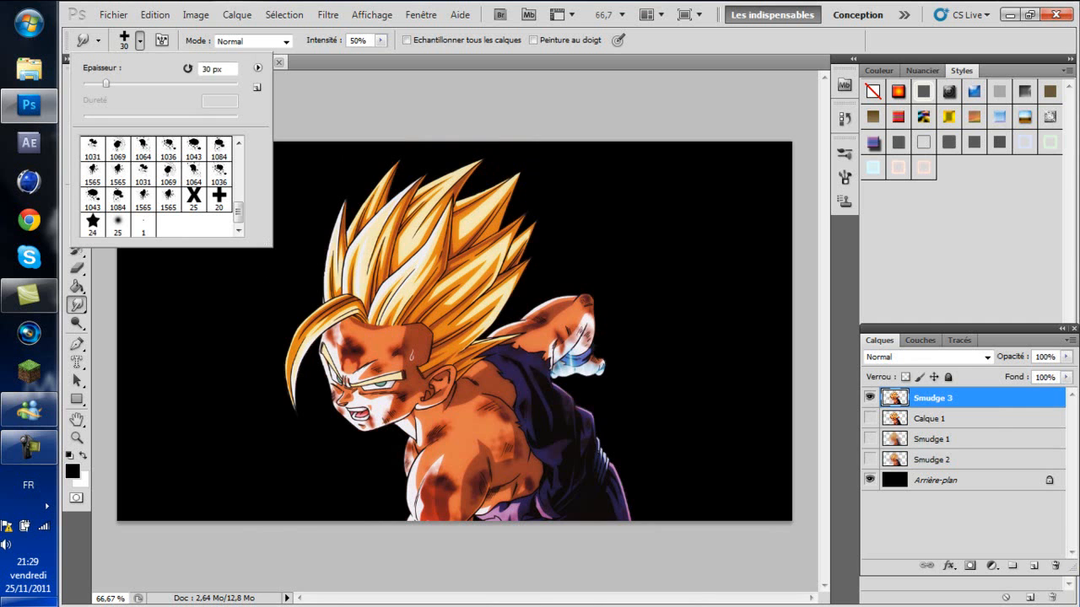
left_click(93, 223)
left_click(205, 69)
type("3")
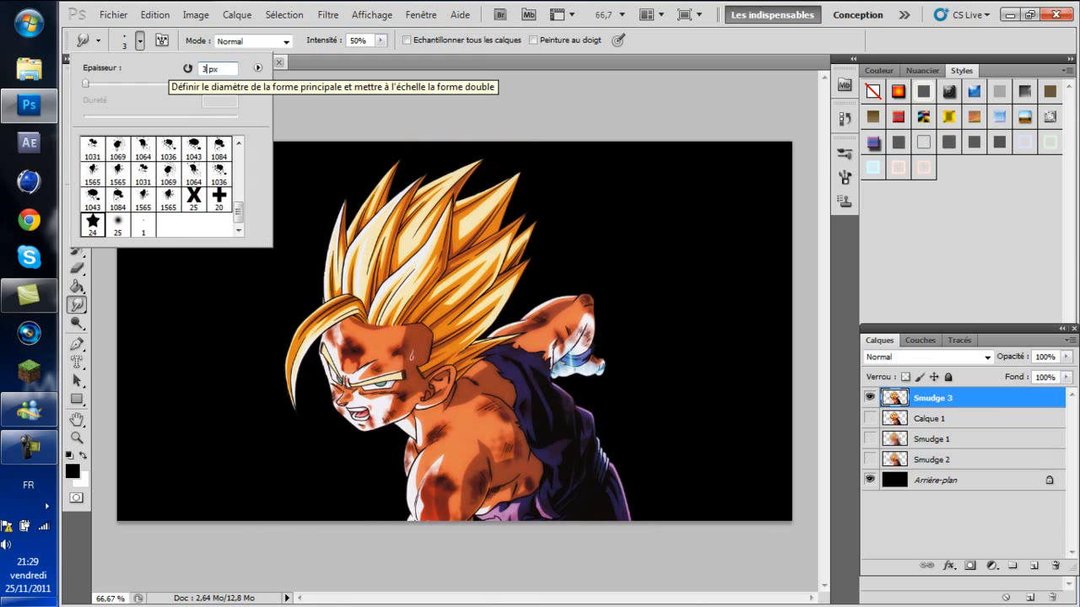
key("BackSpace")
type("25")
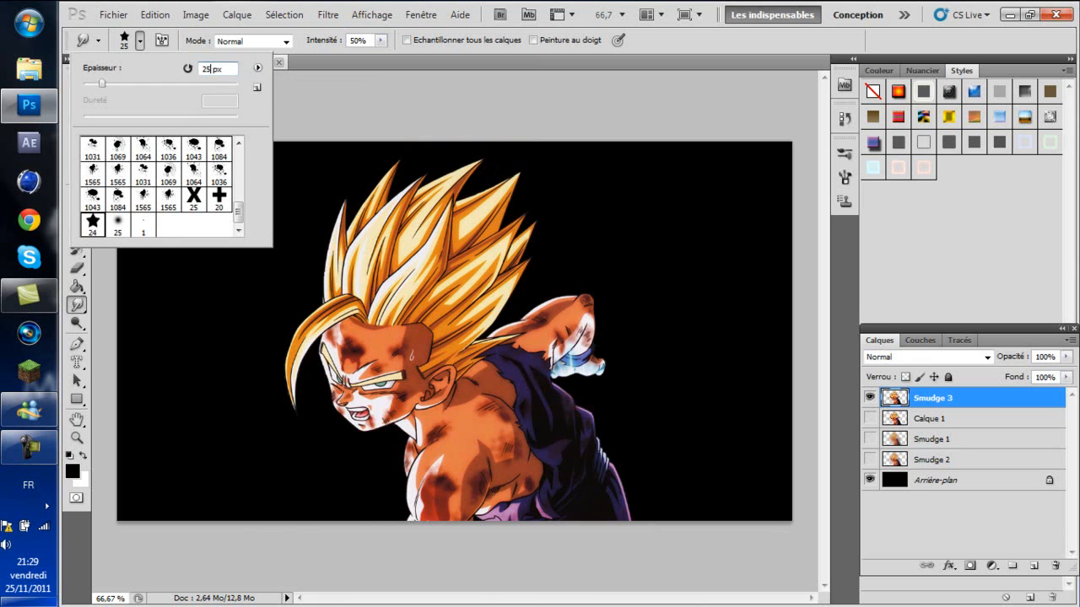
key("Return")
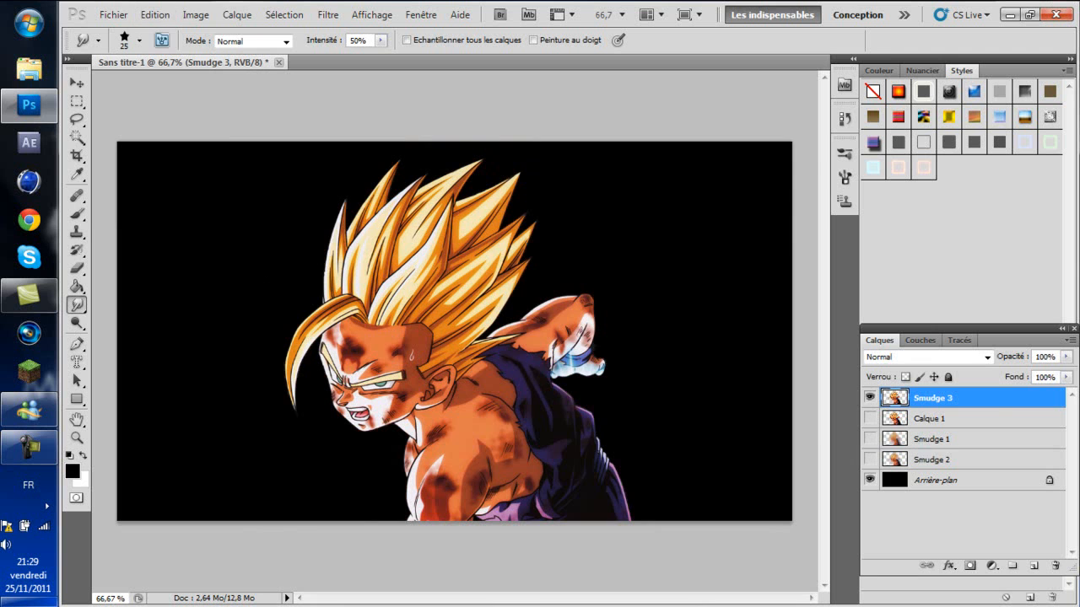
Reduce the star brush's minimum diameter to 0% in its shape dynamics.
left_click(162, 39)
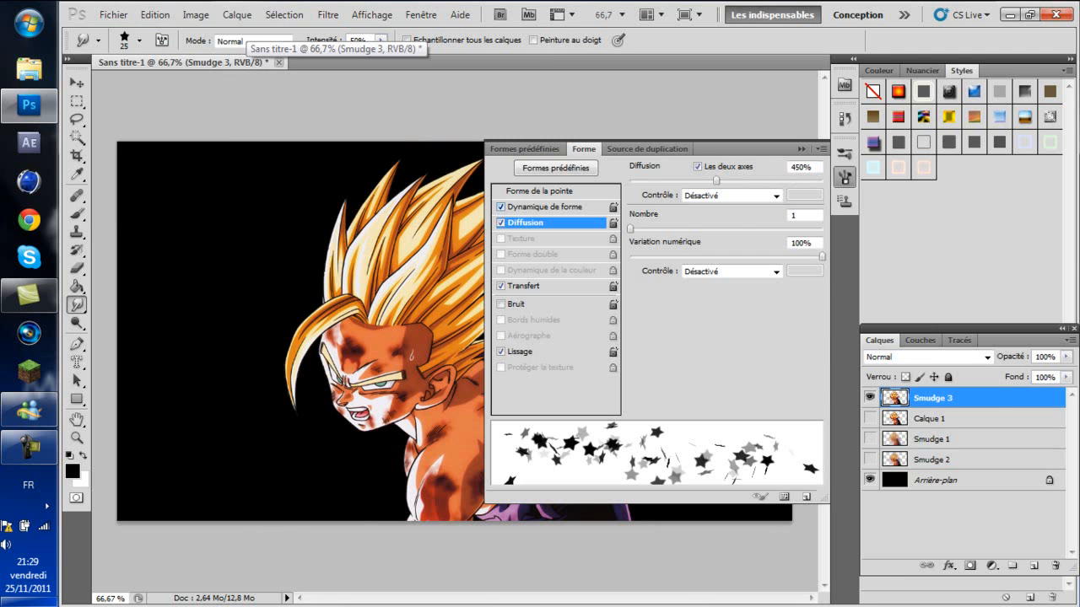
left_click(544, 207)
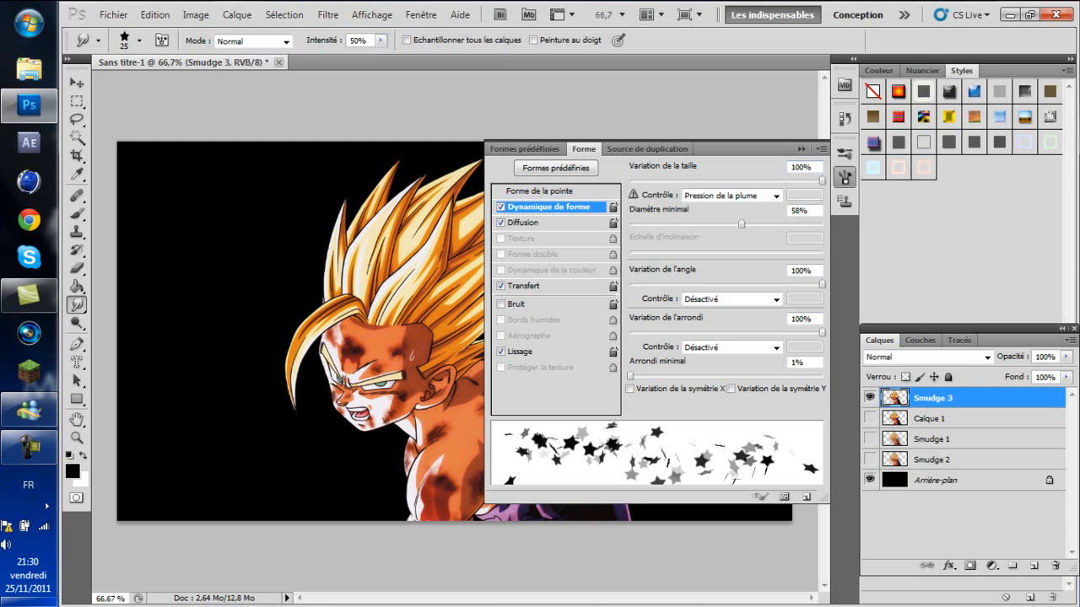
left_click_drag(742, 225, 630, 225)
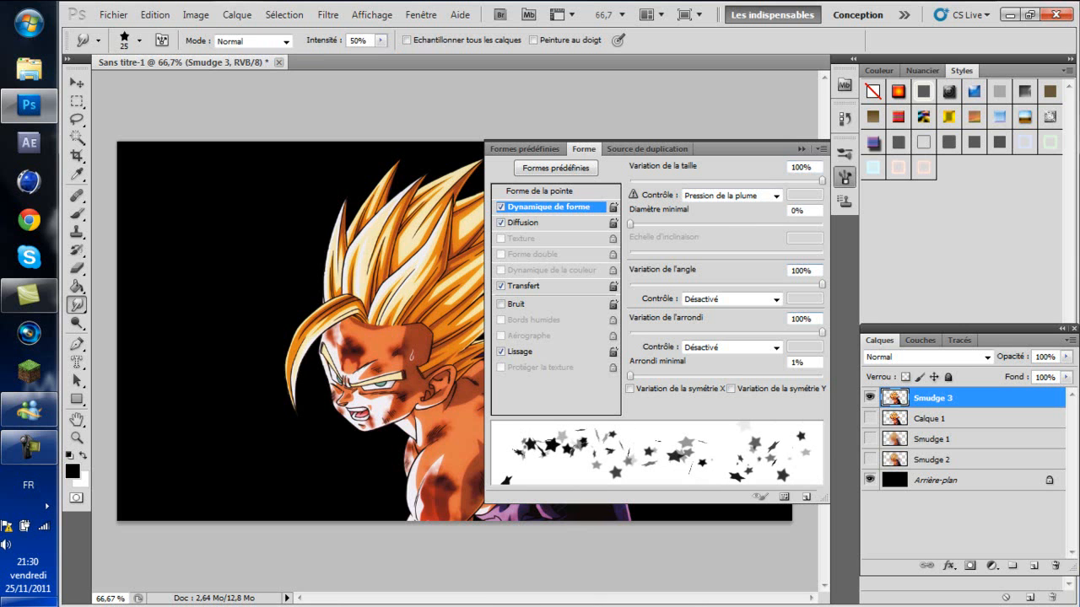
Set the star brush's scattering to 180% and count jitter to 80%.
left_click(526, 223)
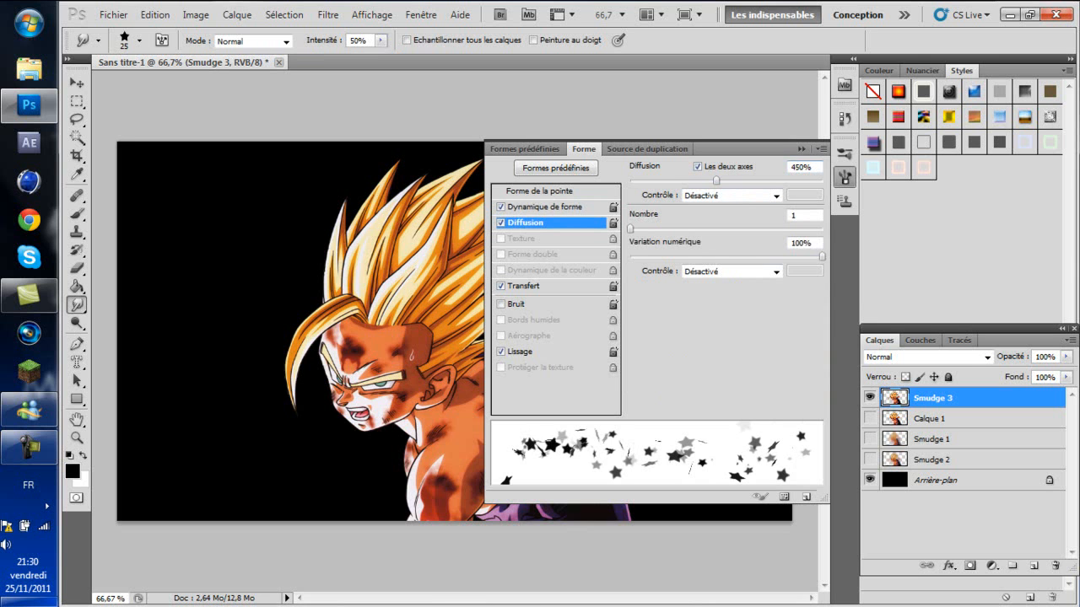
double_click(798, 167)
type("180")
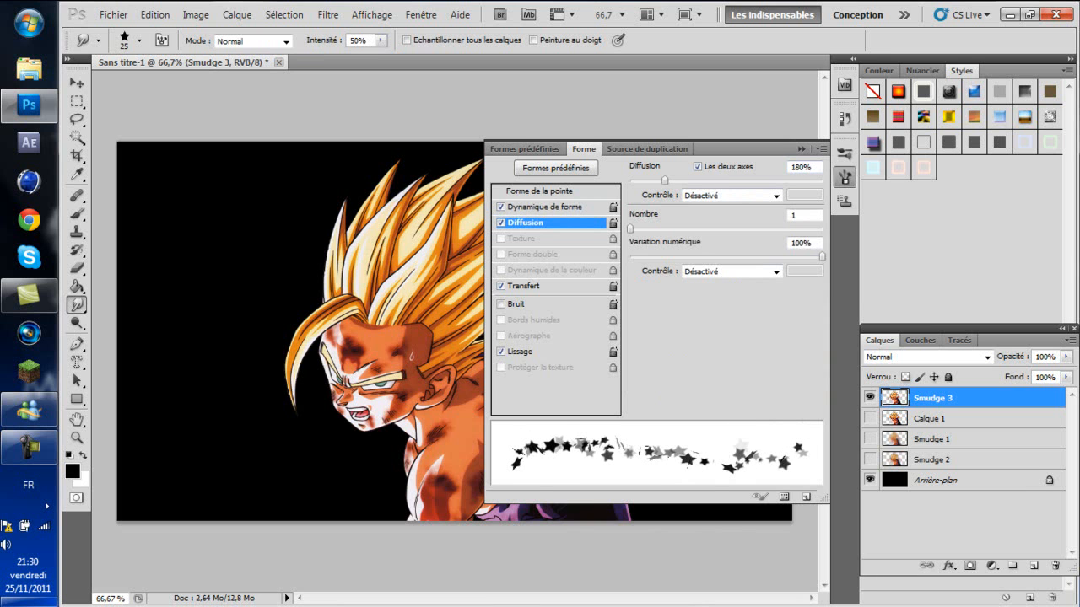
left_click_drag(823, 256, 783, 256)
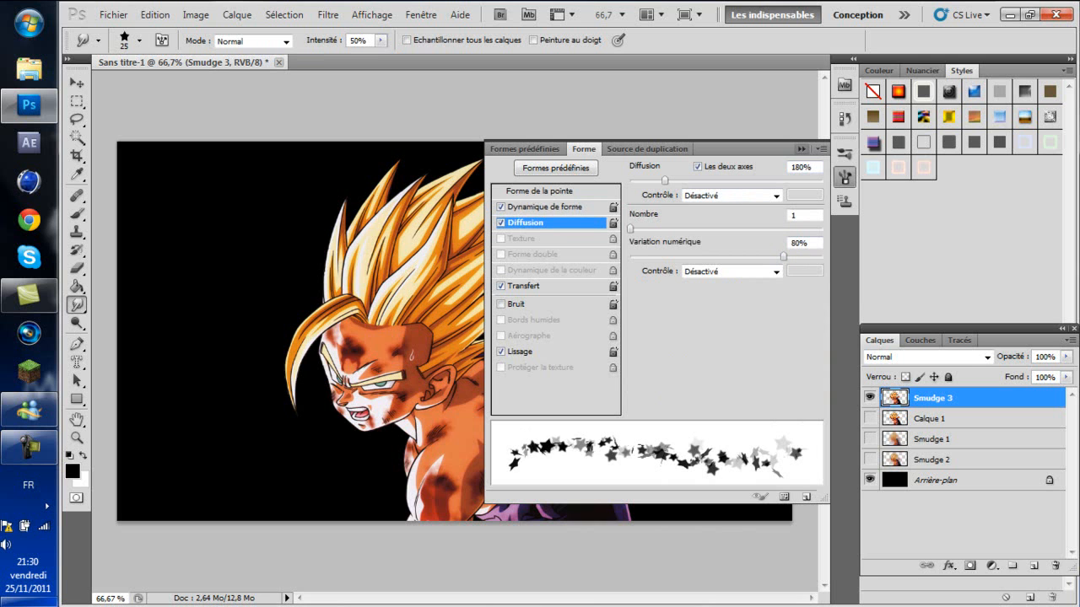
left_click(801, 148)
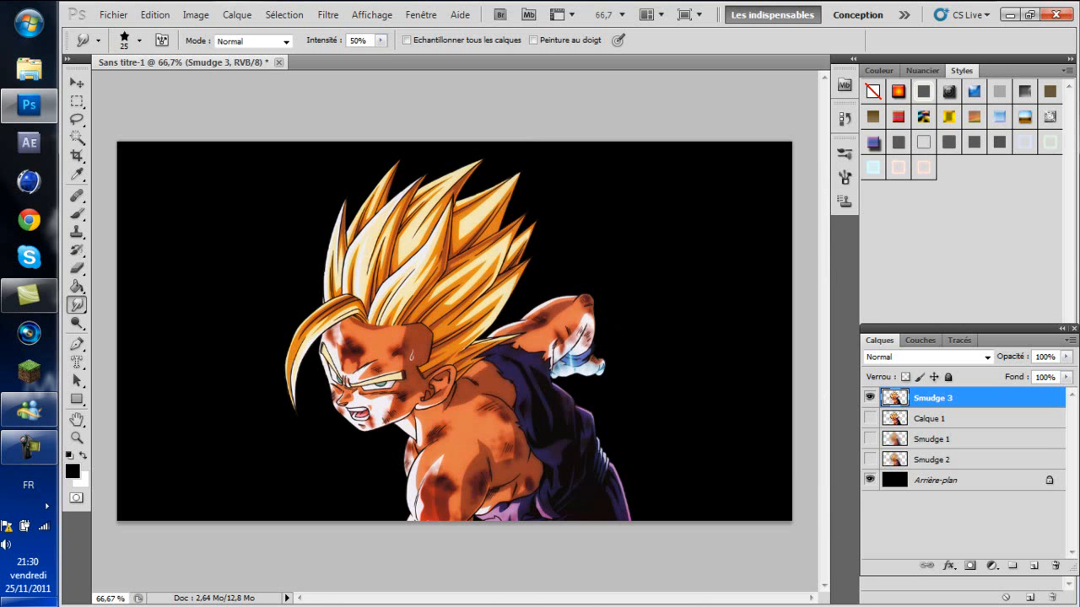
Smudge the rear hair spikes and the raised arm on Smudge 3.
mouse_move(453, 180)
left_mouse_down()
mouse_move(527, 235)
mouse_move(506, 221)
mouse_move(480, 162)
mouse_move(432, 186)
mouse_move(519, 178)
mouse_move(510, 243)
mouse_move(527, 312)
mouse_move(582, 337)
mouse_move(510, 325)
mouse_move(476, 262)
left_mouse_up()
mouse_move(506, 304)
left_mouse_down()
mouse_move(586, 337)
mouse_move(447, 283)
mouse_move(582, 363)
mouse_move(591, 353)
mouse_move(552, 370)
mouse_move(525, 261)
mouse_move(577, 373)
left_mouse_up()
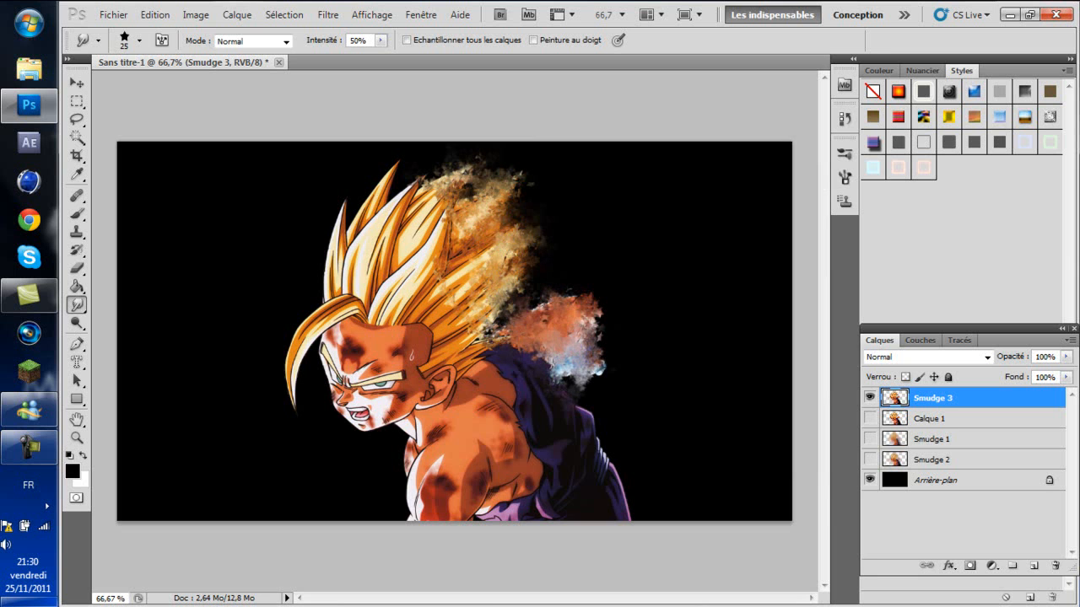
Enlarge the star brush to 45 px and smudge the clothing, torso, face and remaining hair on Smudge 3.
left_click(140, 41)
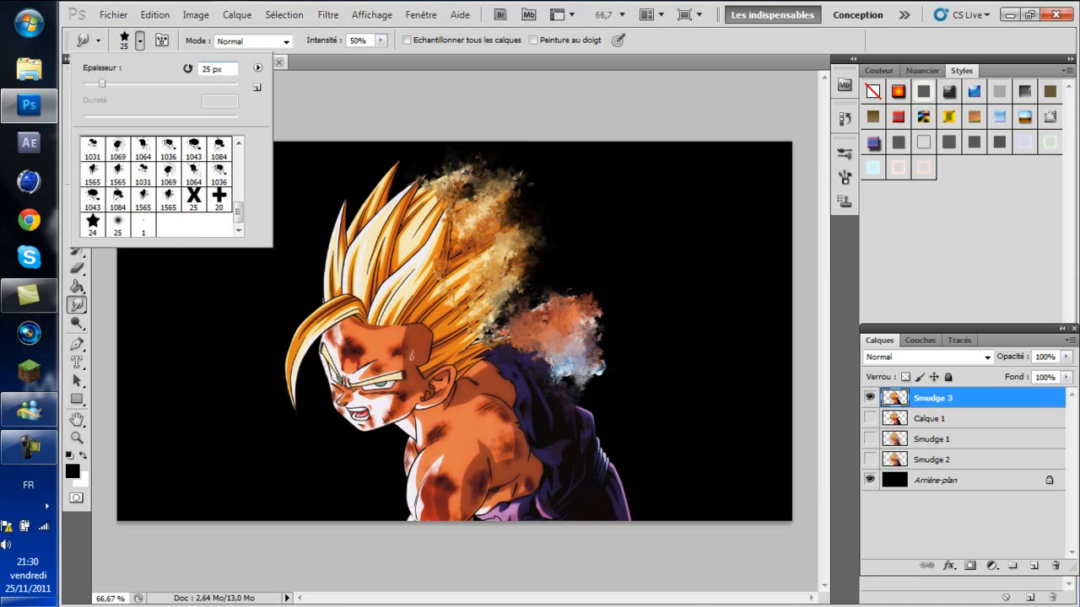
type("4")
key("Return")
mouse_move(521, 274)
left_mouse_down()
mouse_move(564, 362)
mouse_move(589, 371)
mouse_move(595, 442)
mouse_move(609, 462)
mouse_move(622, 454)
mouse_move(622, 503)
mouse_move(635, 516)
left_mouse_up()
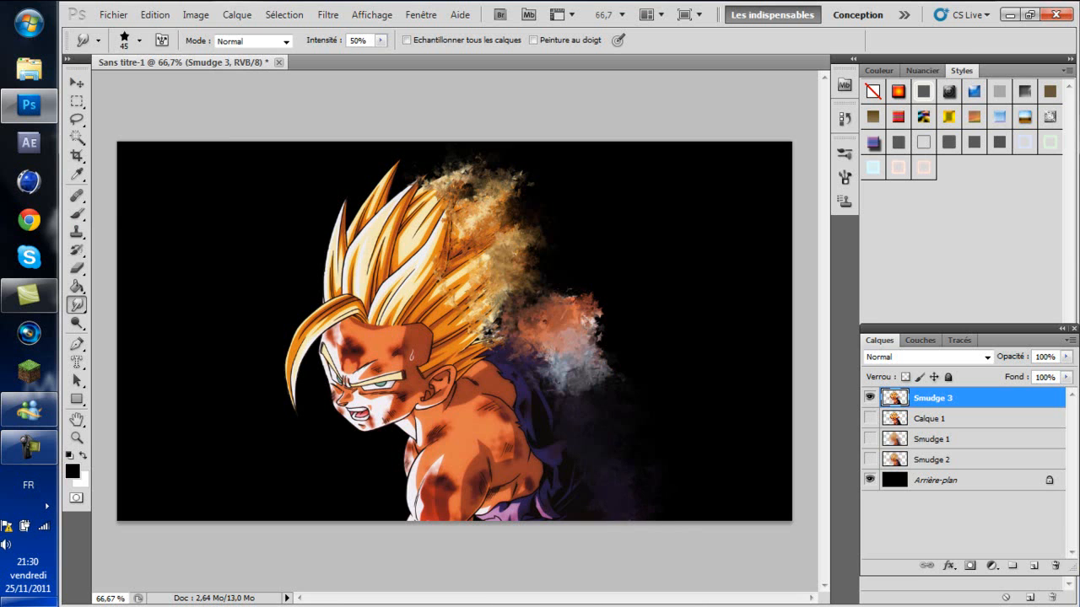
mouse_move(446, 482)
left_mouse_down()
mouse_move(403, 493)
mouse_move(489, 510)
mouse_move(536, 504)
mouse_move(523, 443)
mouse_move(503, 422)
mouse_move(529, 413)
mouse_move(430, 421)
mouse_move(409, 455)
mouse_move(363, 426)
mouse_move(354, 447)
mouse_move(388, 447)
mouse_move(295, 354)
mouse_move(286, 337)
mouse_move(312, 312)
mouse_move(278, 346)
mouse_move(350, 317)
mouse_move(295, 303)
mouse_move(362, 312)
mouse_move(325, 253)
mouse_move(355, 269)
mouse_move(339, 216)
mouse_move(404, 169)
mouse_move(350, 186)
mouse_move(430, 181)
mouse_move(443, 228)
mouse_move(376, 177)
mouse_move(400, 173)
mouse_move(432, 308)
mouse_move(392, 274)
mouse_move(400, 342)
left_mouse_up()
mouse_move(413, 232)
left_mouse_down()
mouse_move(440, 337)
mouse_move(459, 276)
mouse_move(397, 267)
mouse_move(422, 311)
mouse_move(405, 316)
mouse_move(434, 375)
mouse_move(356, 296)
mouse_move(316, 312)
left_mouse_up()
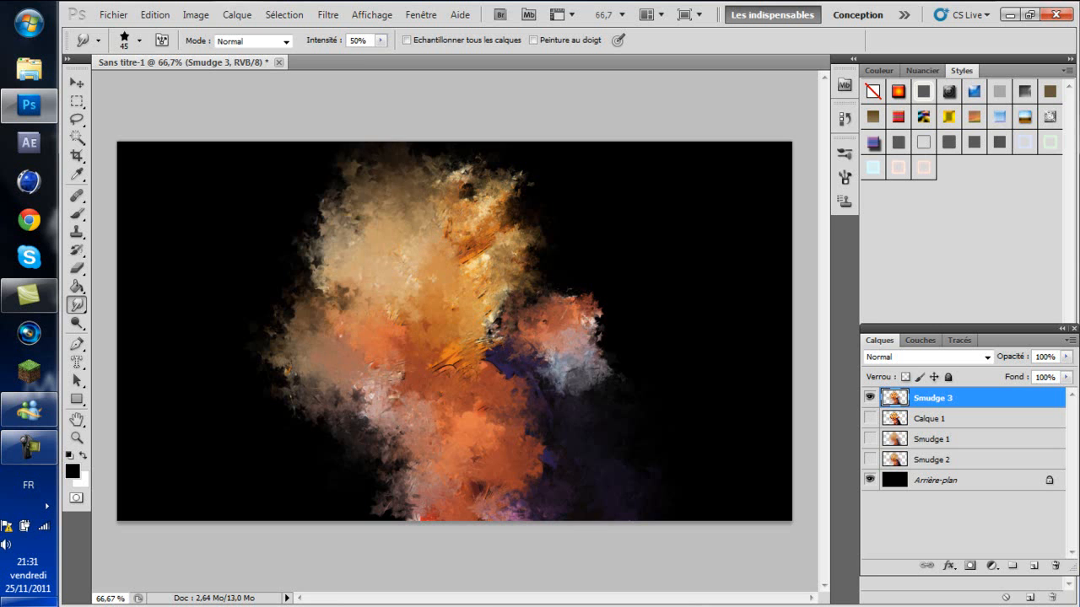
Smudge the face edge further into the black background on Smudge 3 and blend the area around the ear and shoulder.
left_click_drag(371, 384, 270, 418)
mouse_move(308, 384)
left_mouse_down()
mouse_move(270, 362)
mouse_move(287, 338)
mouse_move(296, 371)
left_mouse_up()
left_click_drag(500, 337, 479, 401)
left_click_drag(479, 401, 403, 312)
left_click_drag(481, 357, 447, 358)
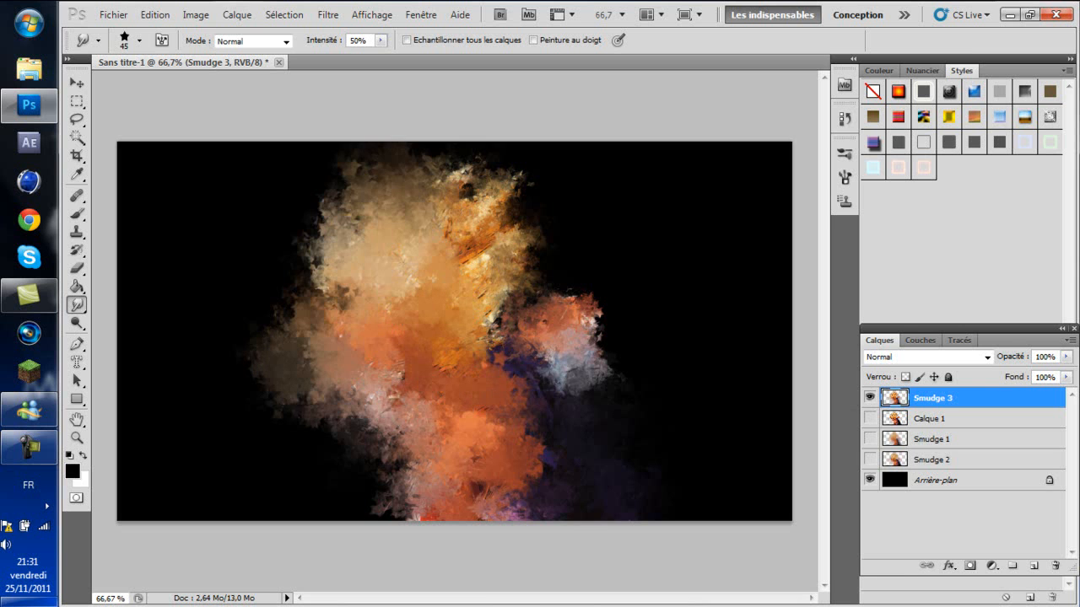
Blend the remaining hair detail on Smudge 3 and extend the smudge at the hair tips and raised arm.
left_click_drag(337, 325, 298, 292)
left_click_drag(455, 325, 387, 346)
mouse_move(476, 259)
left_mouse_down()
mouse_move(484, 223)
mouse_move(469, 190)
mouse_move(505, 188)
mouse_move(500, 170)
left_mouse_up()
mouse_move(533, 210)
left_mouse_down()
mouse_move(511, 339)
mouse_move(496, 293)
mouse_move(516, 334)
left_mouse_up()
left_click_drag(580, 322, 618, 341)
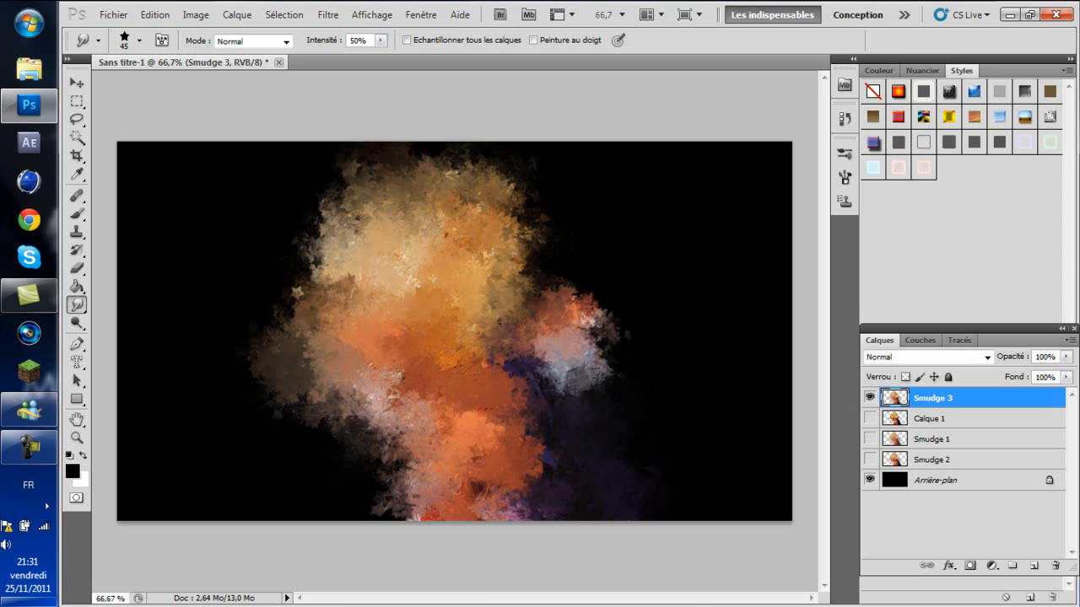
mouse_move(455, 173)
left_mouse_down()
mouse_move(479, 162)
mouse_move(547, 227)
left_mouse_up()
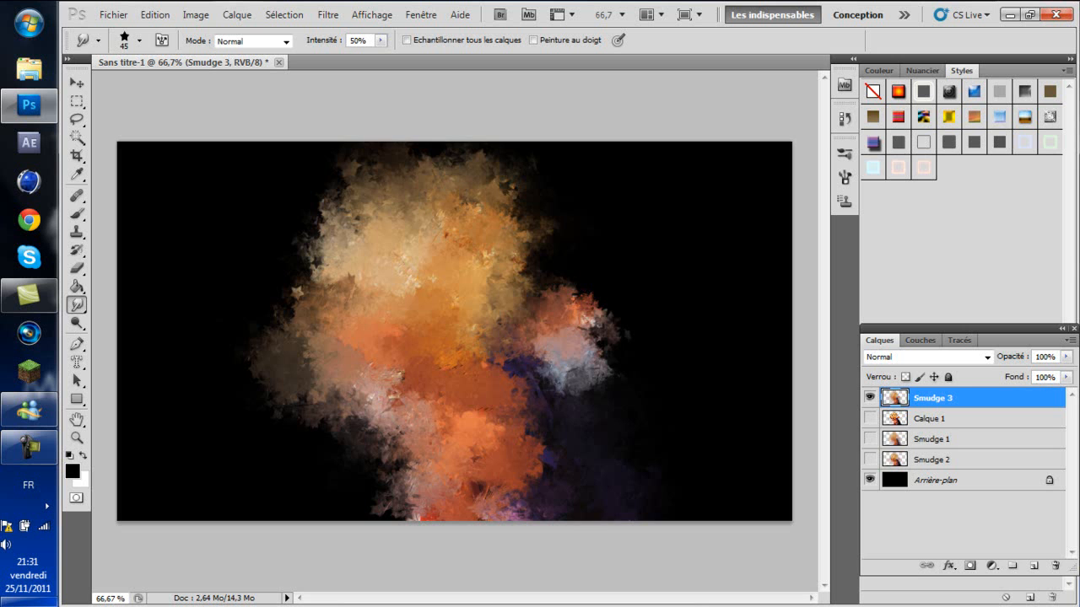
Move Smudge 3 directly above the background layer, and show Calque 1, Smudge 1 and Smudge 2.
left_click_drag(932, 397, 932, 470)
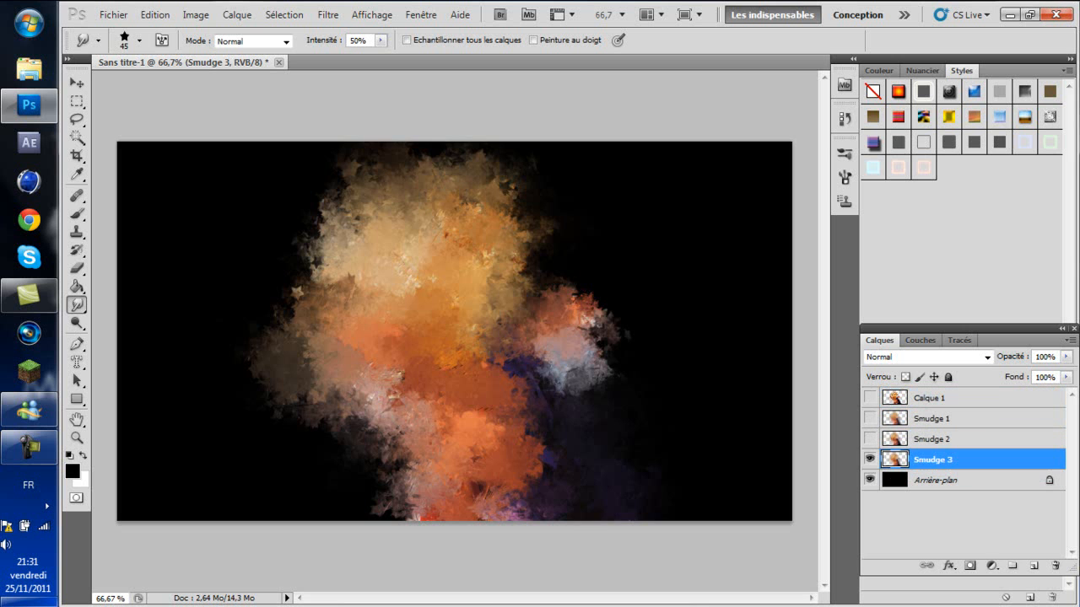
left_click(870, 397)
left_click(870, 418)
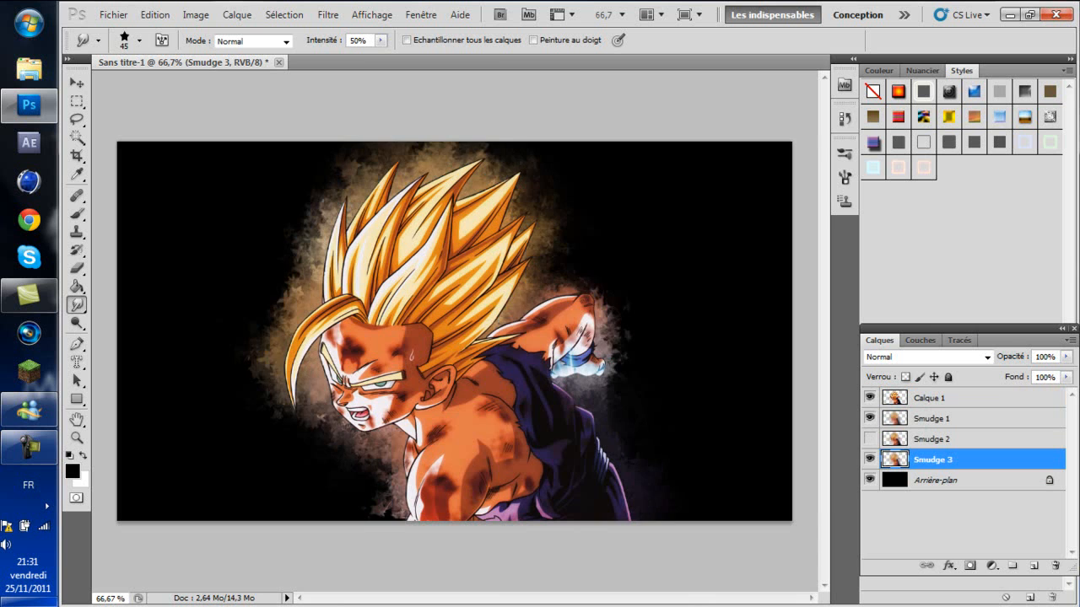
left_click(870, 438)
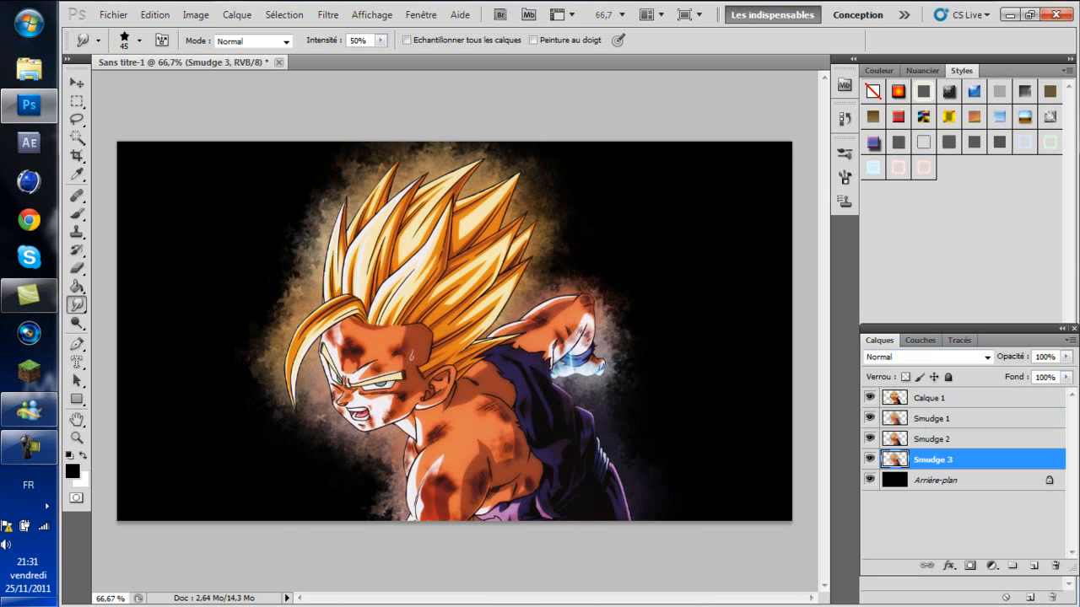
Duplicate Smudge 3 and stretch the copy on both sides to a width of 108.86%.
key("ctrl+j")
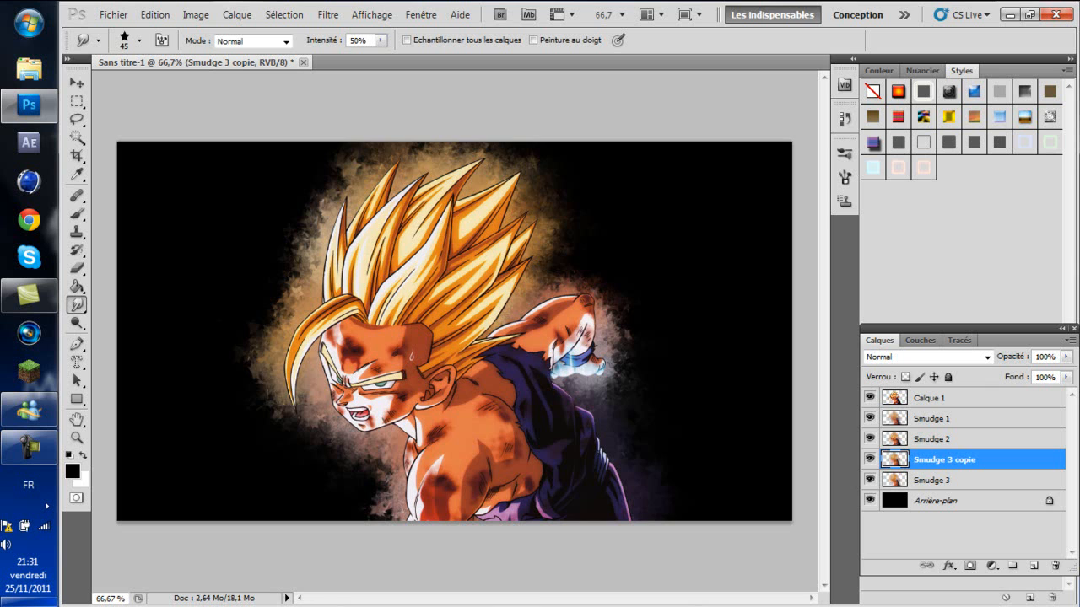
key("ctrl+t")
left_click_drag(706, 364, 730, 363)
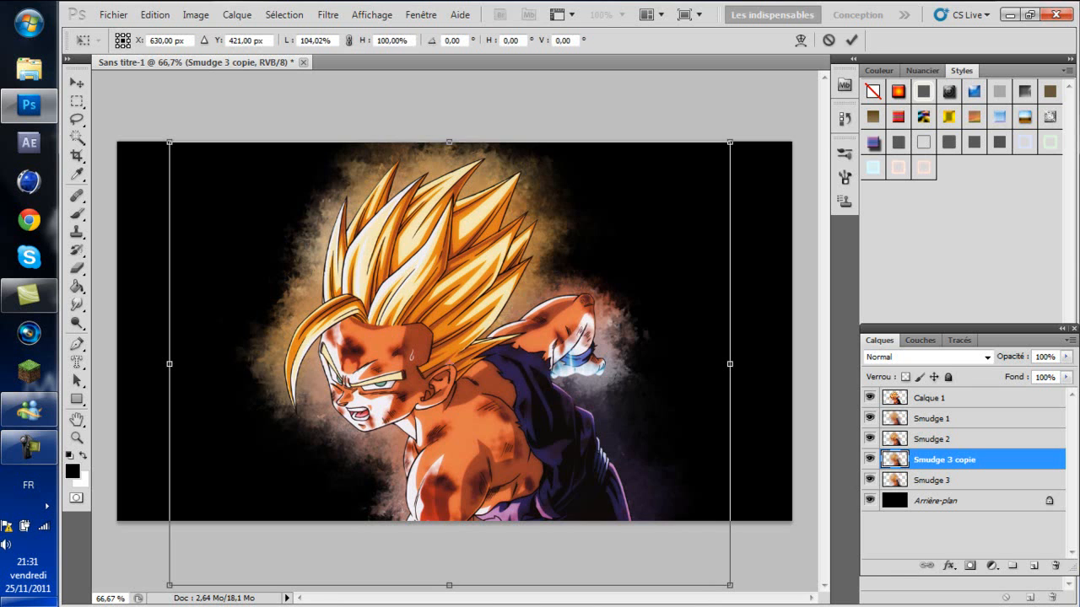
left_click_drag(169, 364, 143, 364)
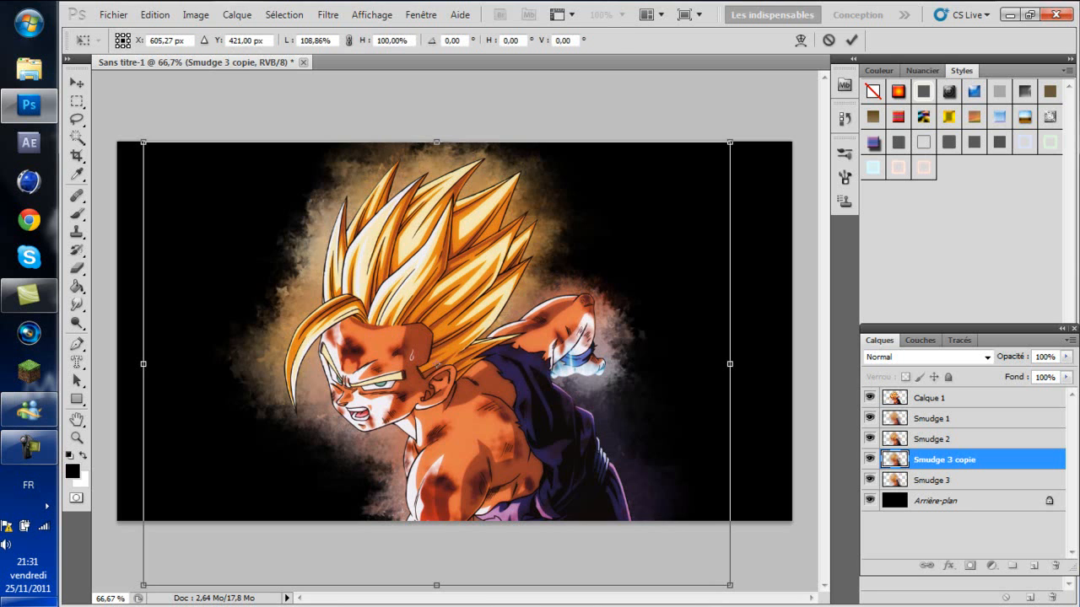
key("Return")
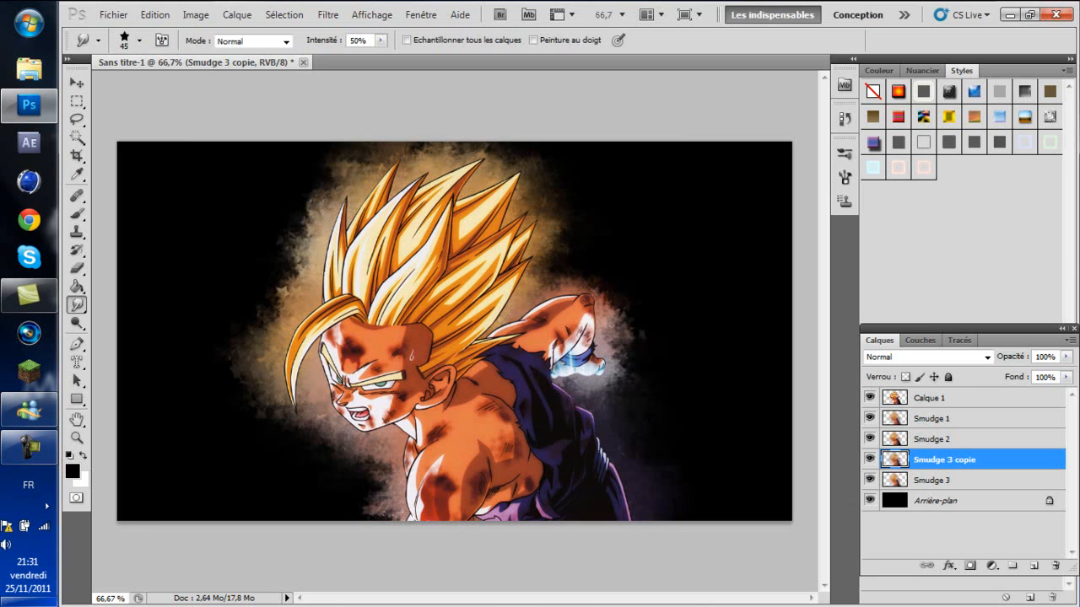
key("v")
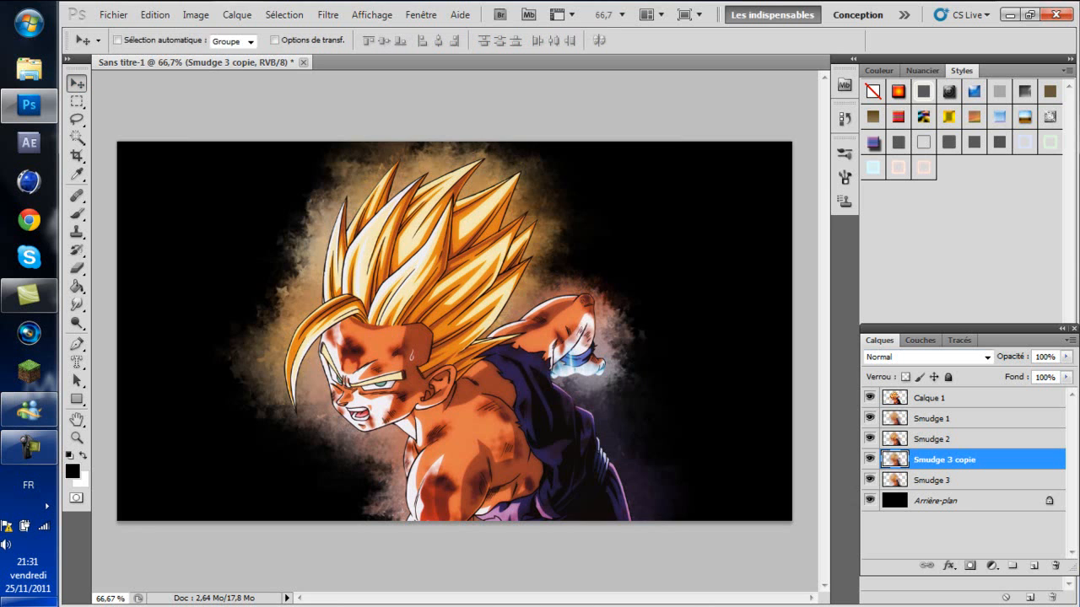
Set the layer opacities to 50% for Smudge 1, 60% for Smudge 2 and 70% for Smudge 3.
left_click(964, 419)
left_click(1045, 357)
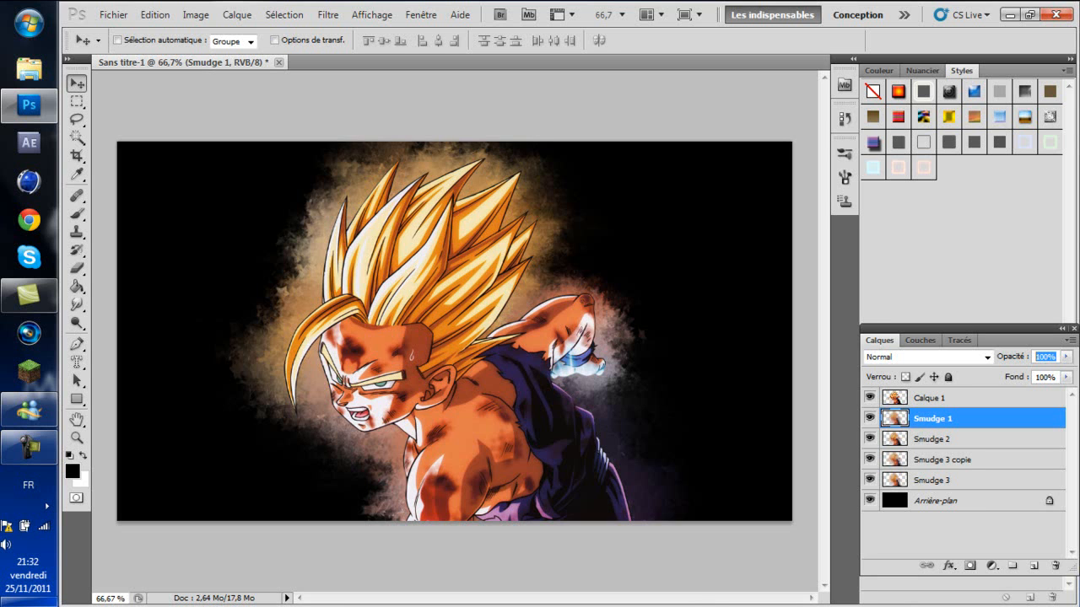
type("50")
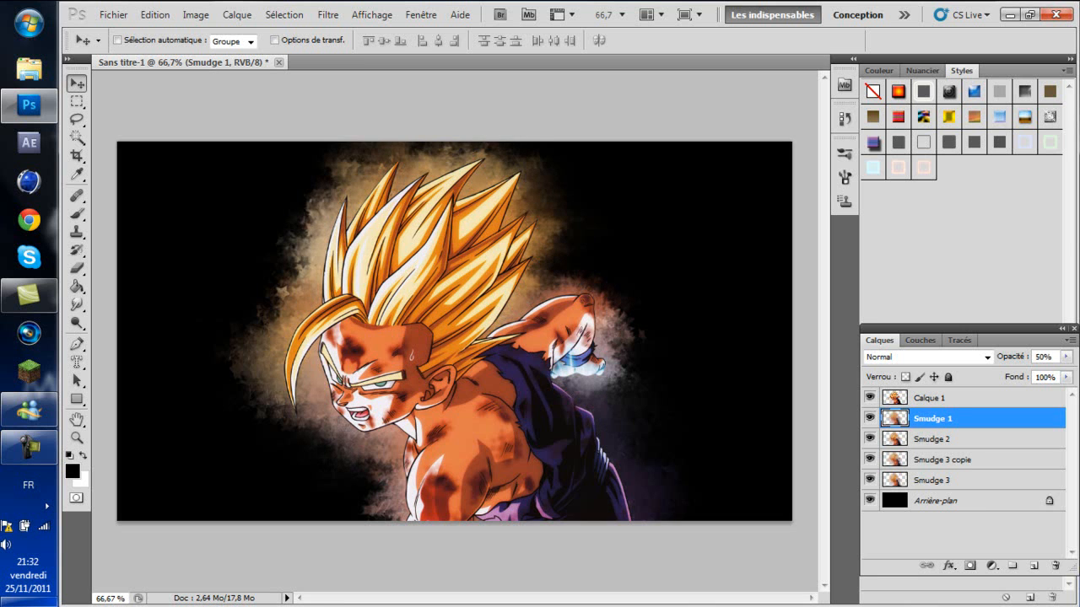
left_click(953, 440)
left_click(1044, 357)
type("60")
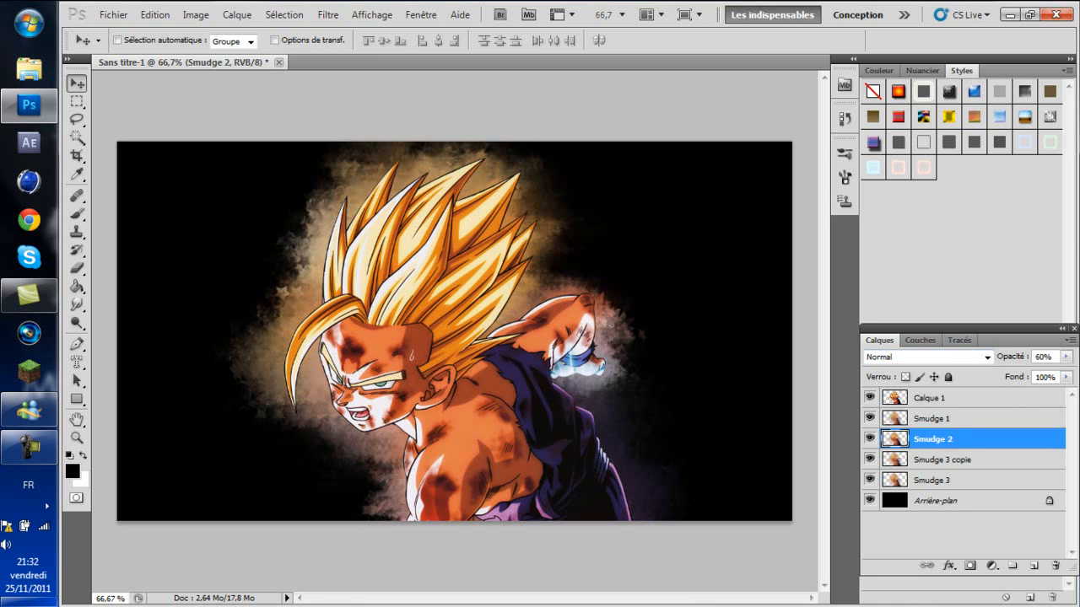
left_click(953, 479)
left_click(1043, 356)
type("70")
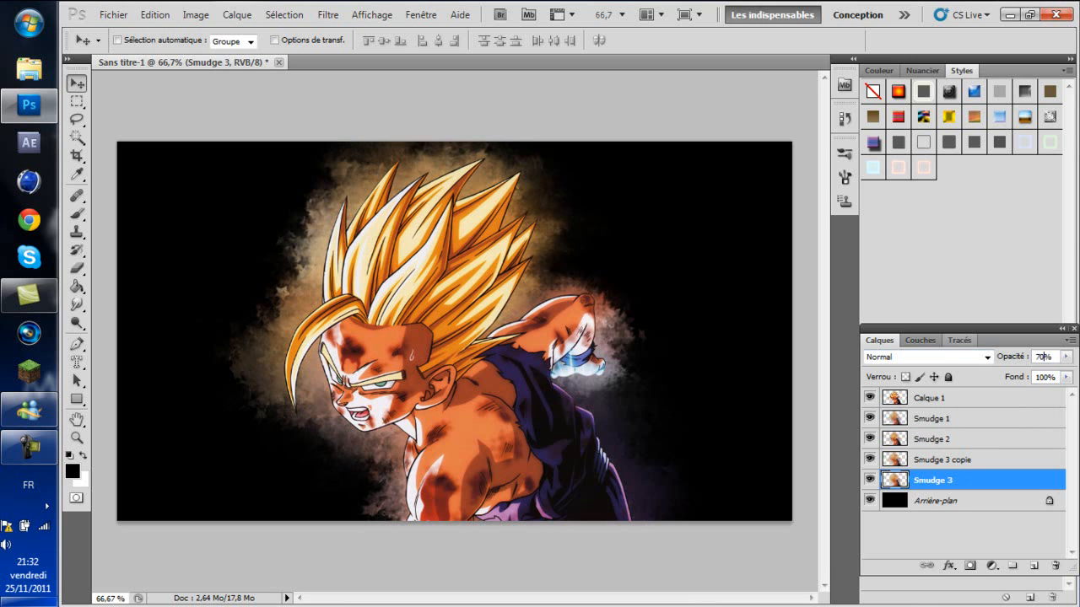
Move Smudge 3 above Smudge 3 copie and set the copy's opacity to 70%.
left_click_drag(954, 480, 953, 449)
left_click(953, 480)
left_click_drag(1049, 357, 988, 357)
type("70")
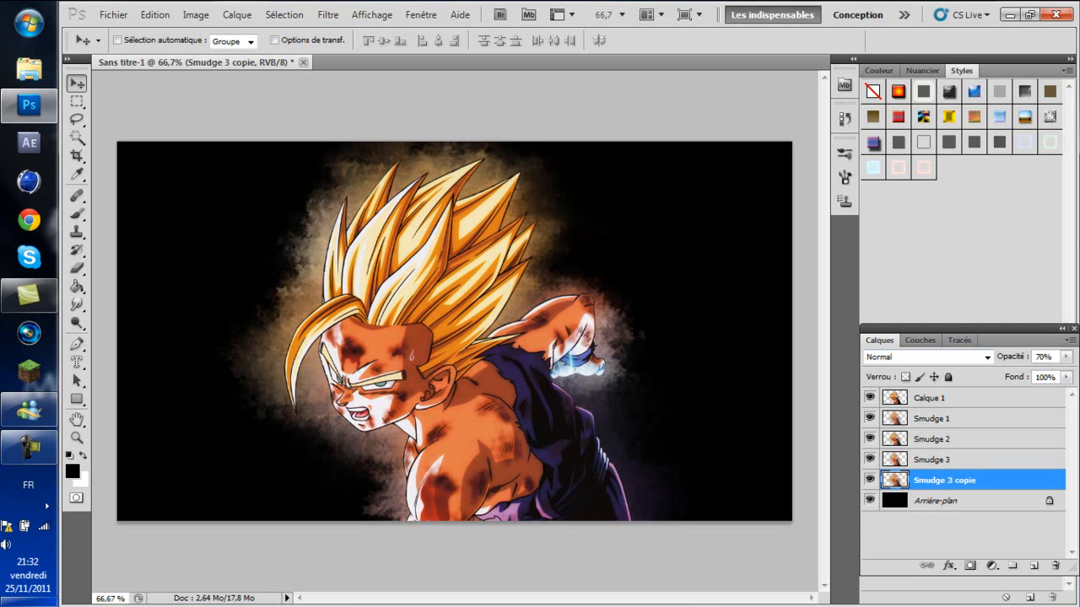
Set the opacity of Smudge 1 to 70%.
left_click(933, 418)
key("7")
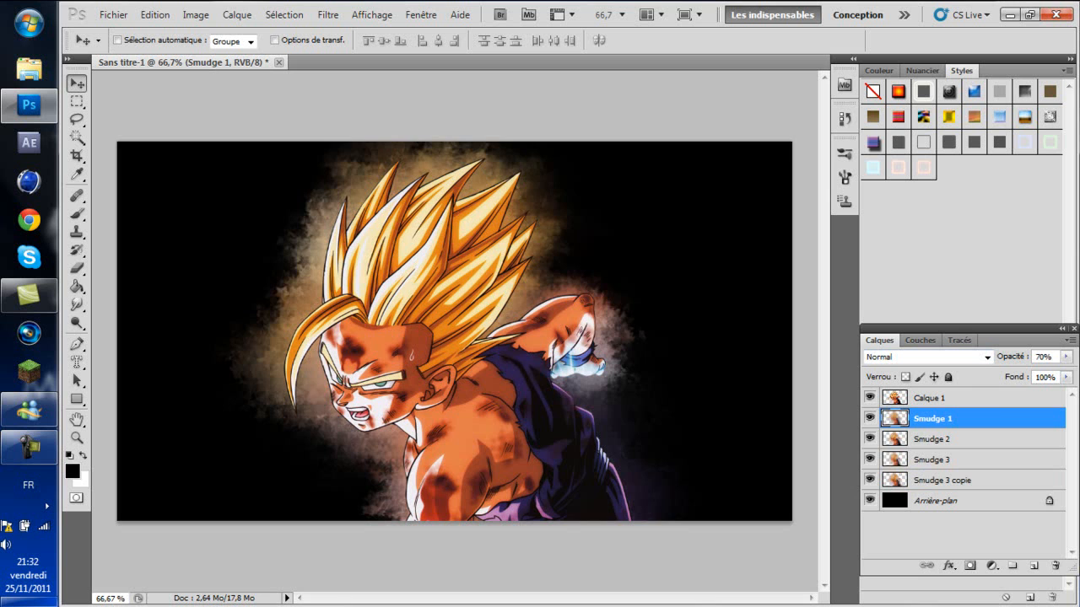
left_click(933, 439)
double_click(1040, 357)
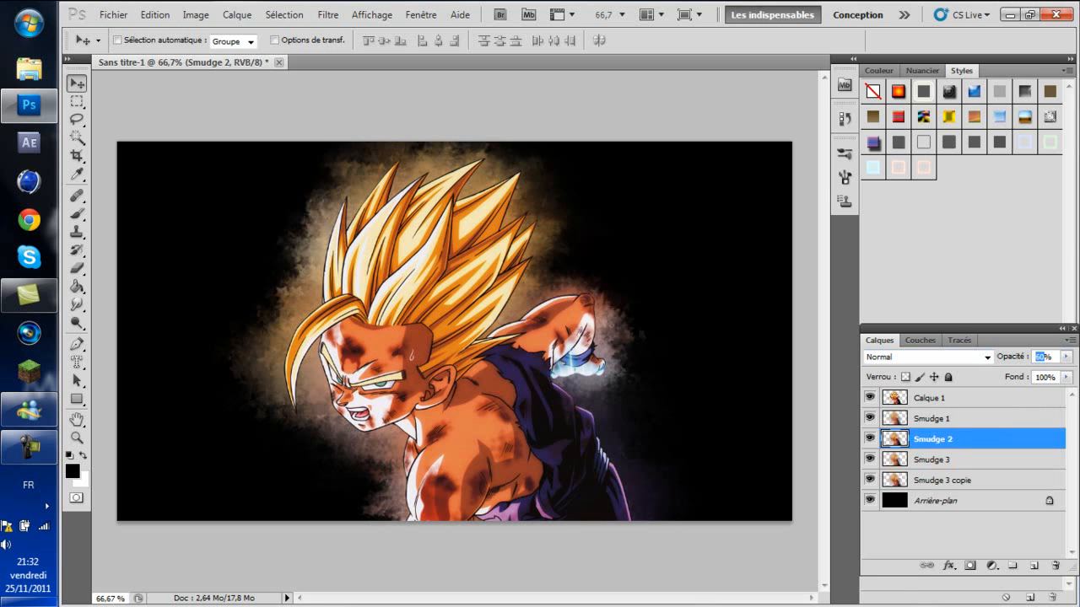
Set the opacity of both Smudge 3 copie and Smudge 3 to 50%.
left_click(942, 480)
double_click(1040, 357)
type("50")
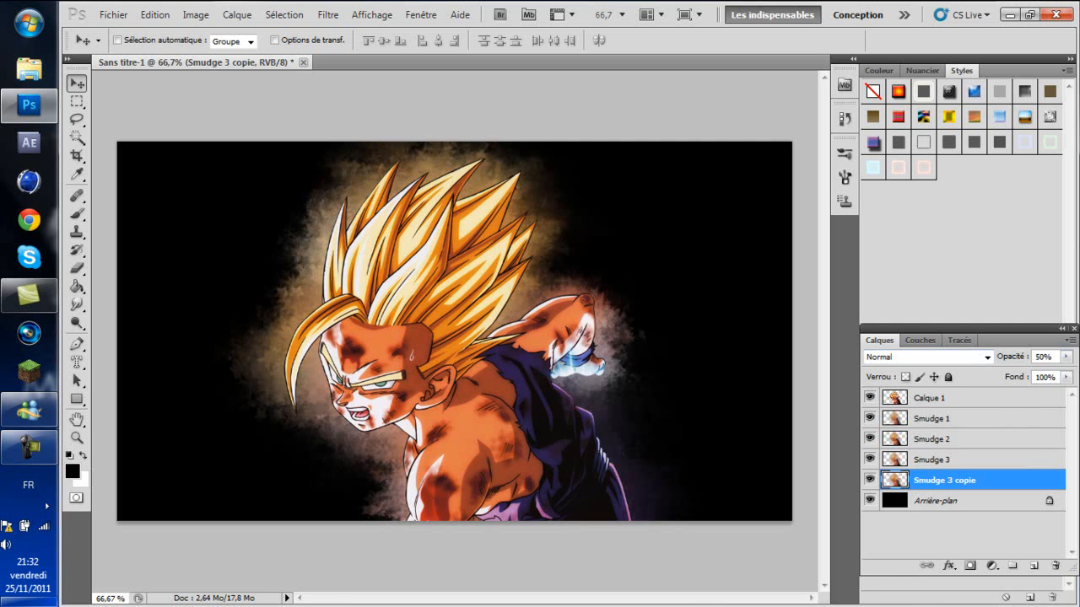
left_click(933, 459)
double_click(1040, 357)
type("50")
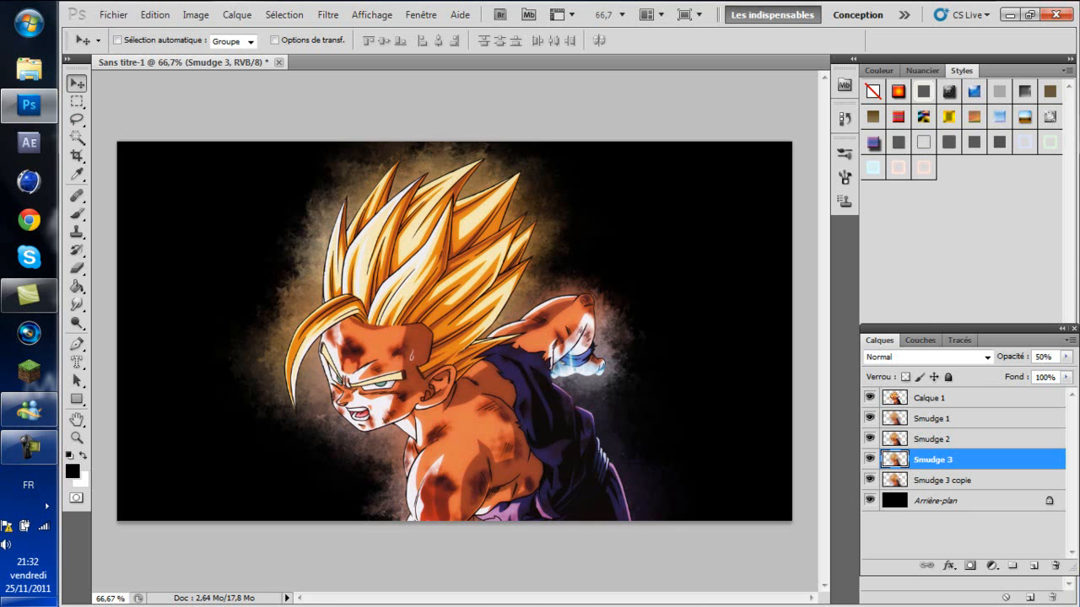
Browse the images in the Flares folder inside Mes images > Effet for a suitable light flare.
left_click(113, 14)
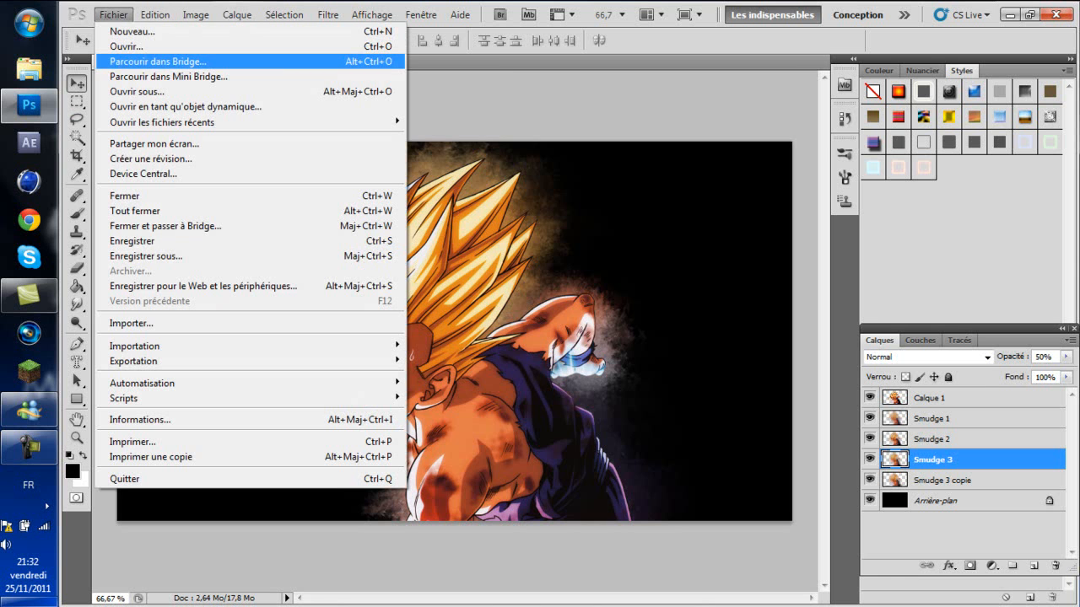
left_click(118, 43)
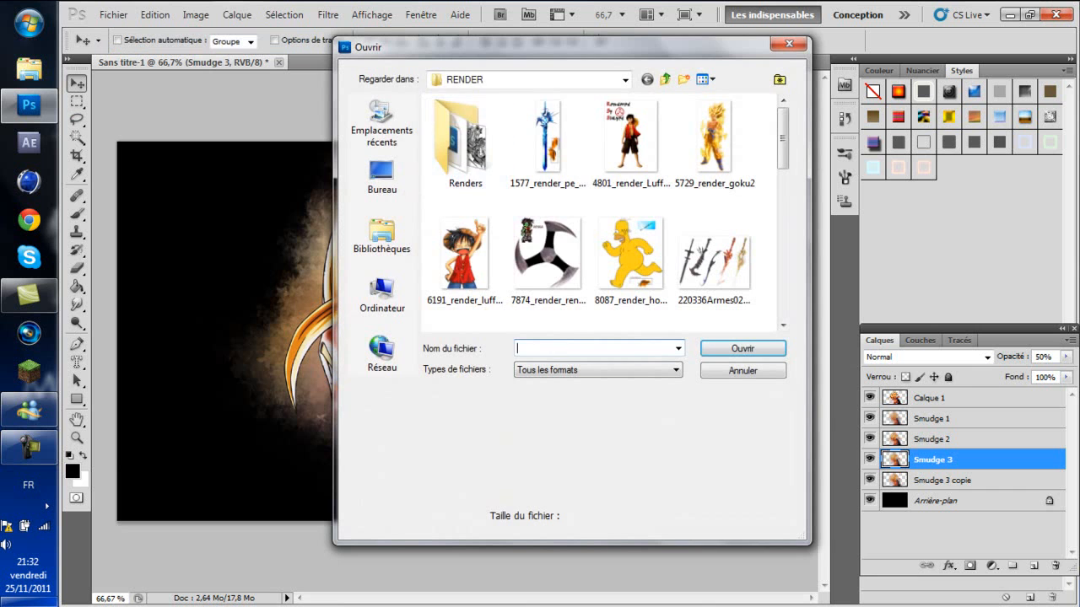
left_click(625, 79)
left_click(482, 160)
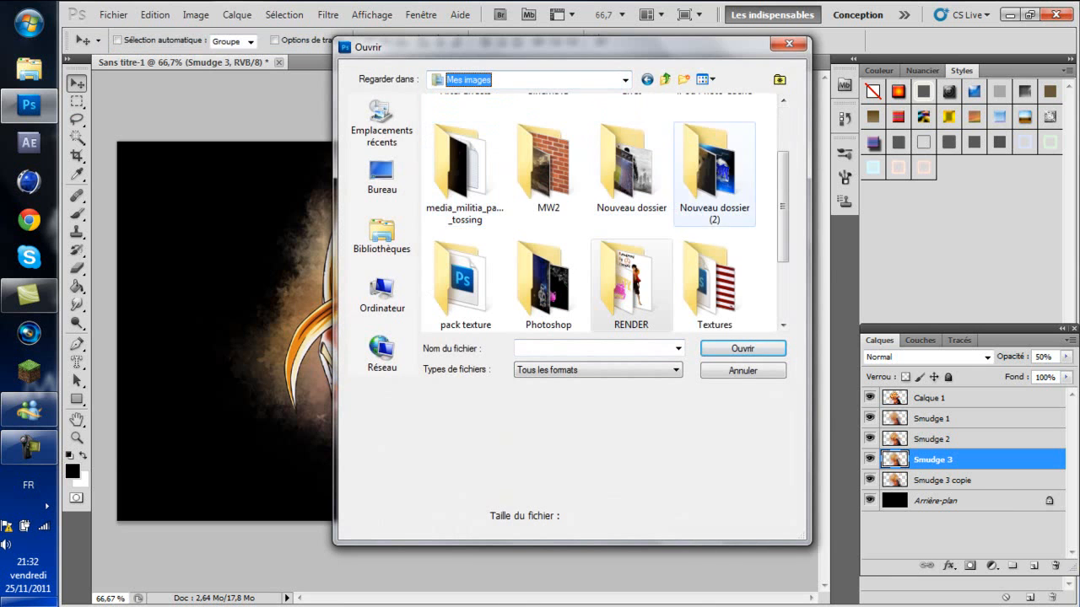
scroll(607, 213, "up", 2)
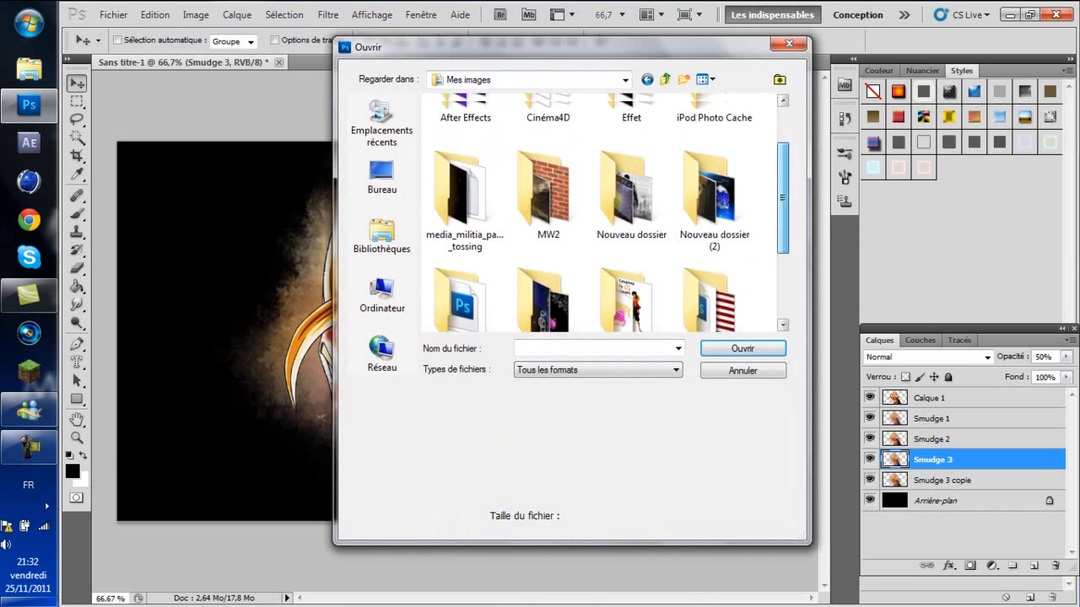
double_click(631, 152)
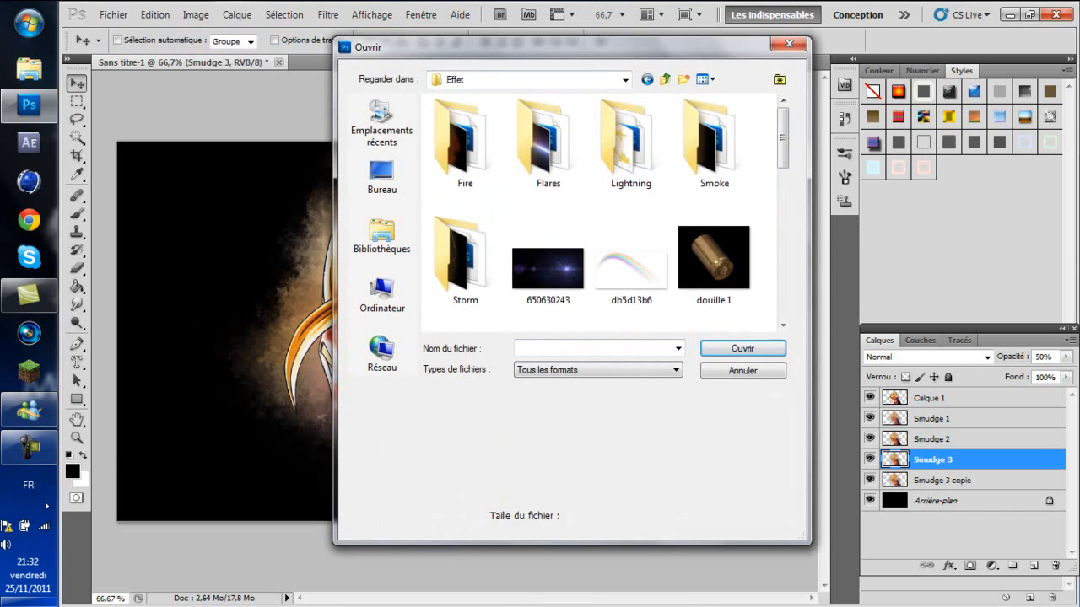
double_click(548, 143)
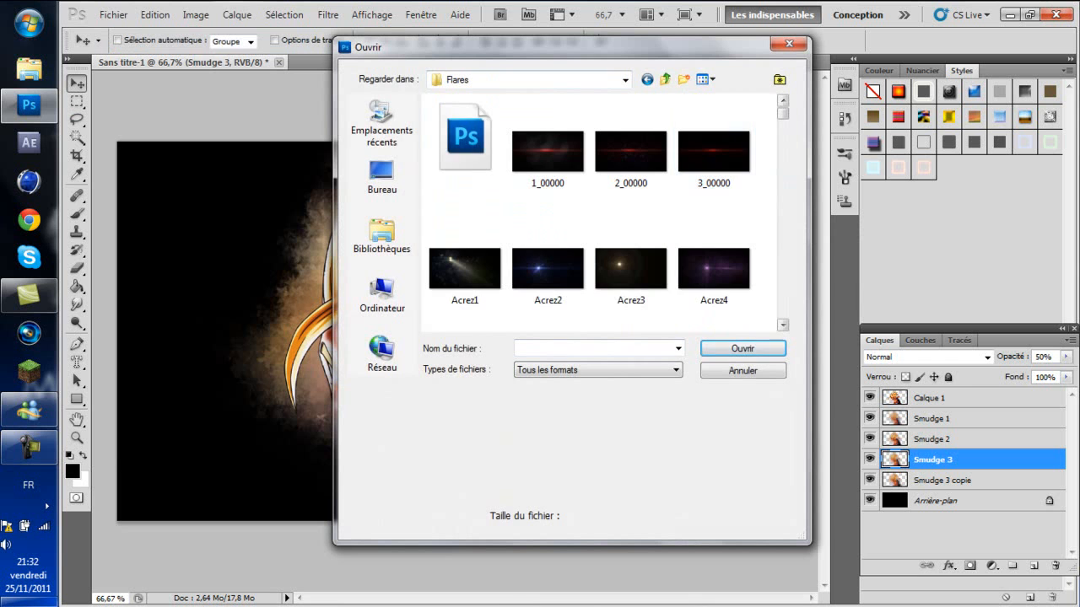
scroll(607, 213, "down", 5)
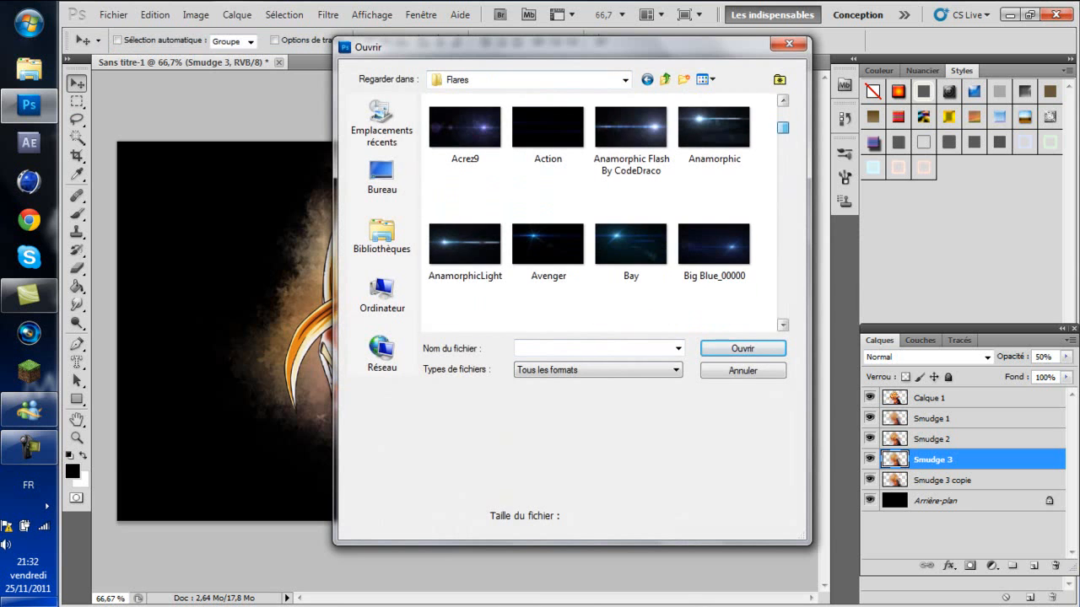
scroll(607, 212, "down", 6)
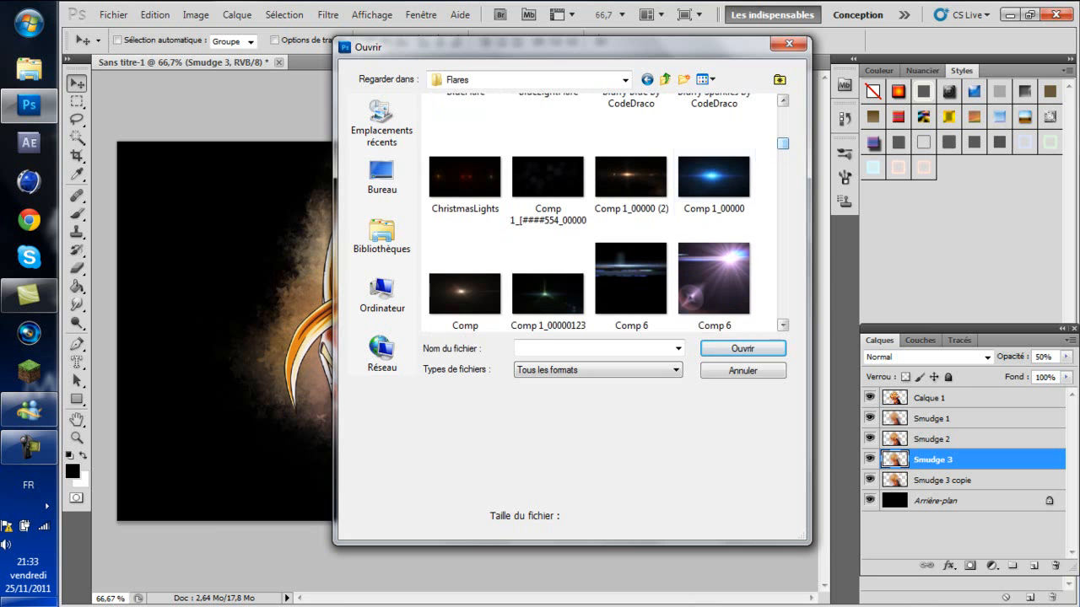
scroll(603, 213, "down", 1)
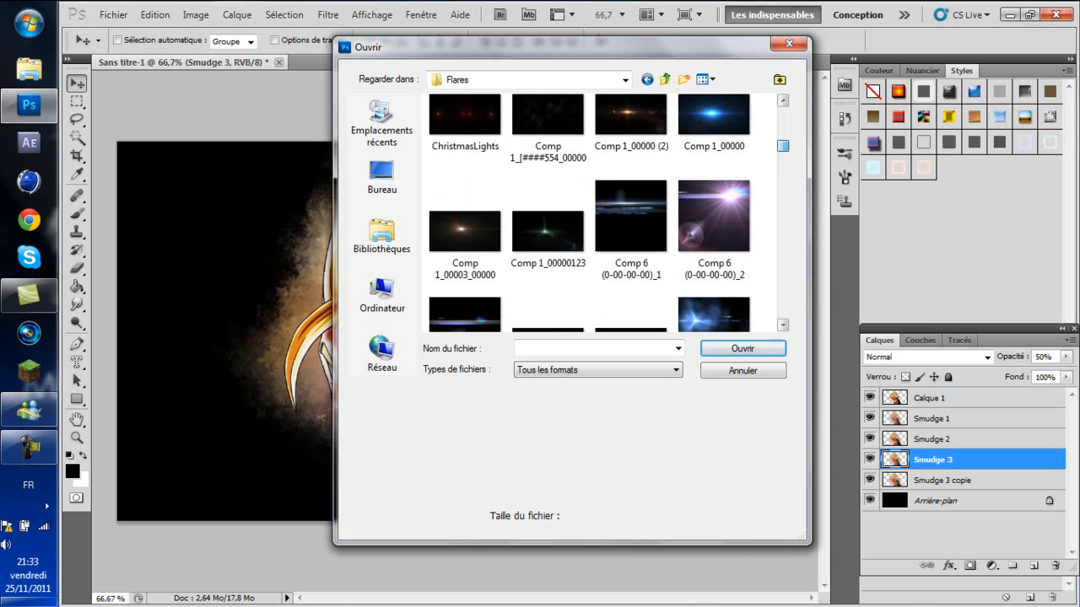
scroll(607, 213, "down", 6)
scroll(606, 212, "down", 8)
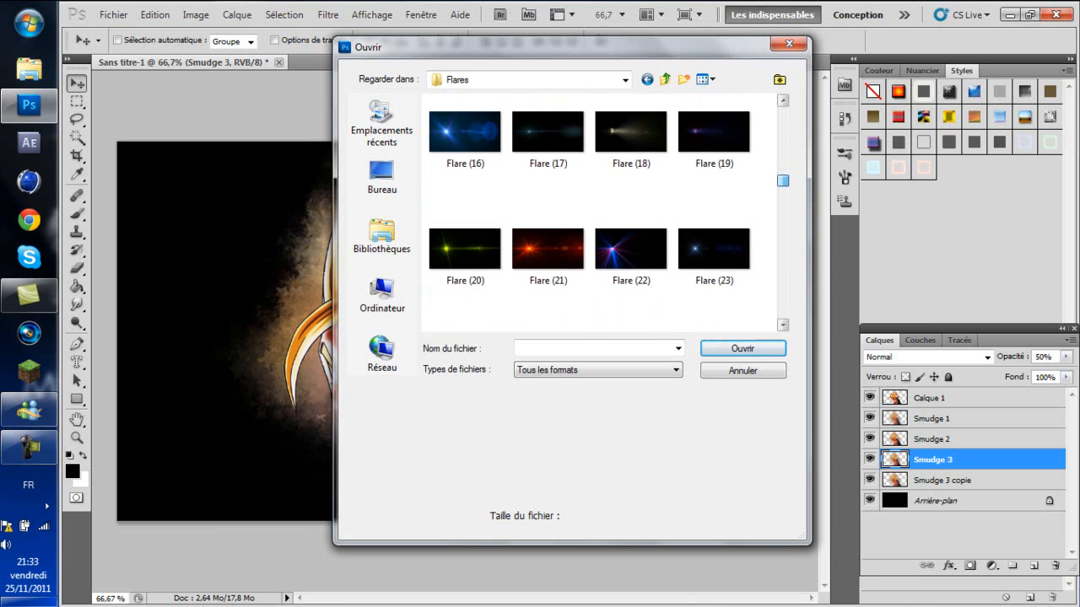
scroll(606, 212, "down", 3)
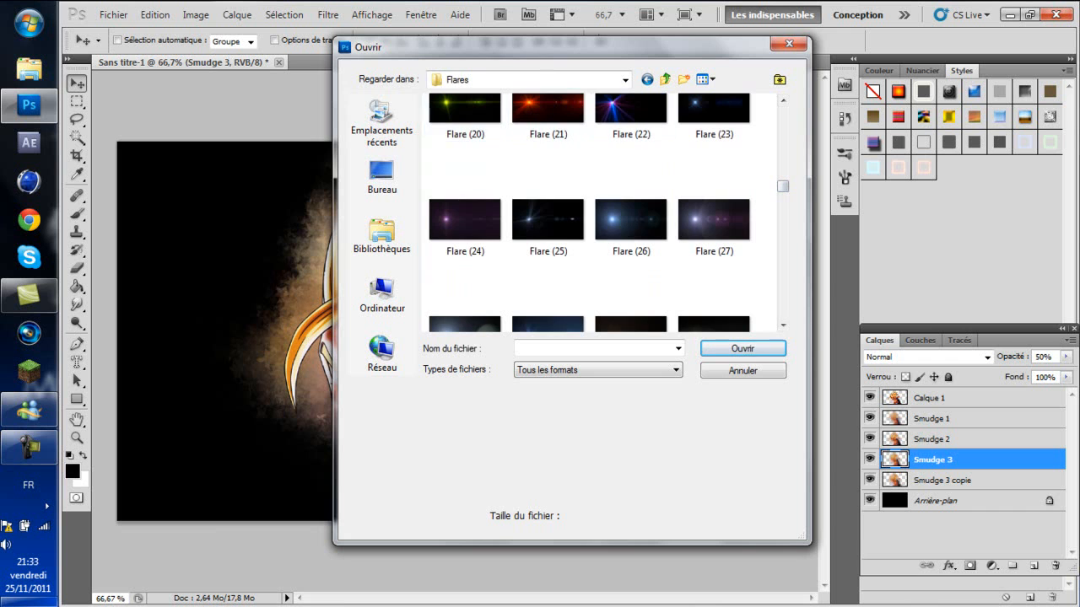
Open the optical flare image from the Effet folder, discarding its embedded color profile.
left_click(625, 79)
left_click(479, 166)
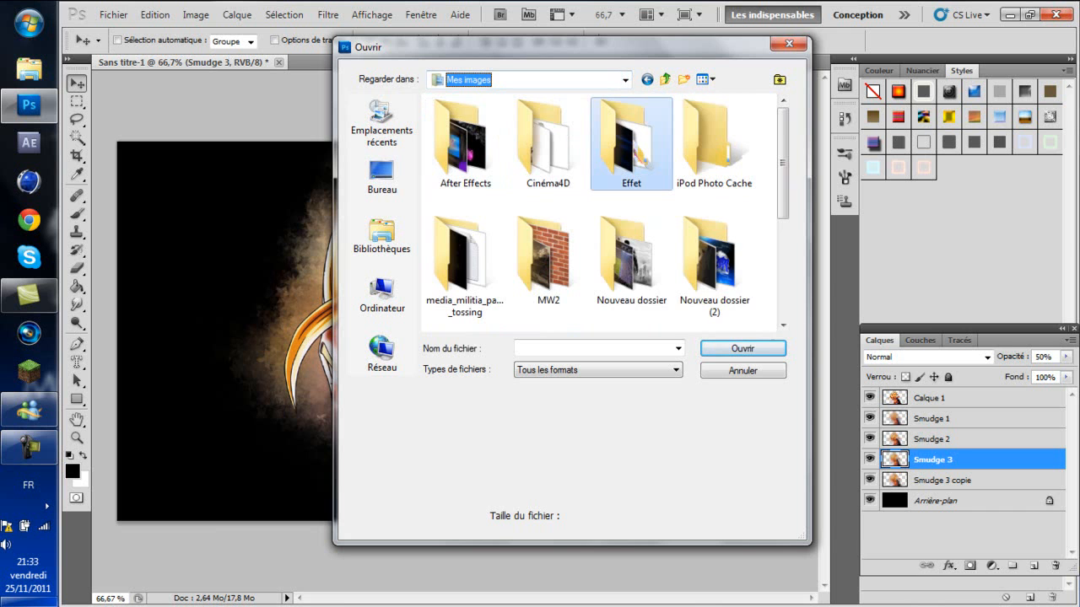
double_click(631, 139)
scroll(630, 211, "down", 3)
left_click_drag(783, 162, 783, 249)
left_click(631, 196)
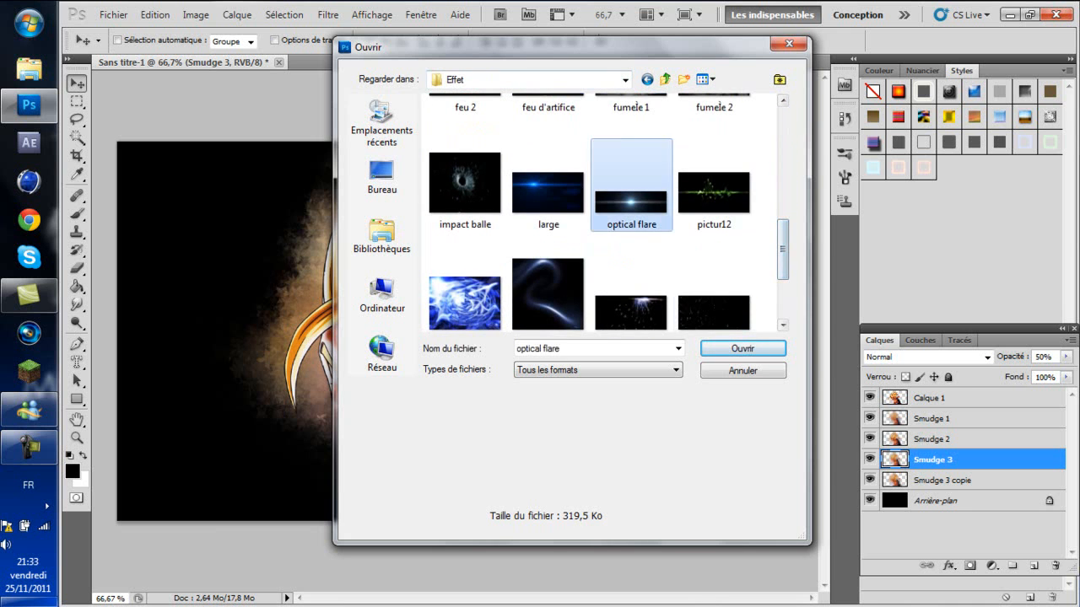
left_click(743, 349)
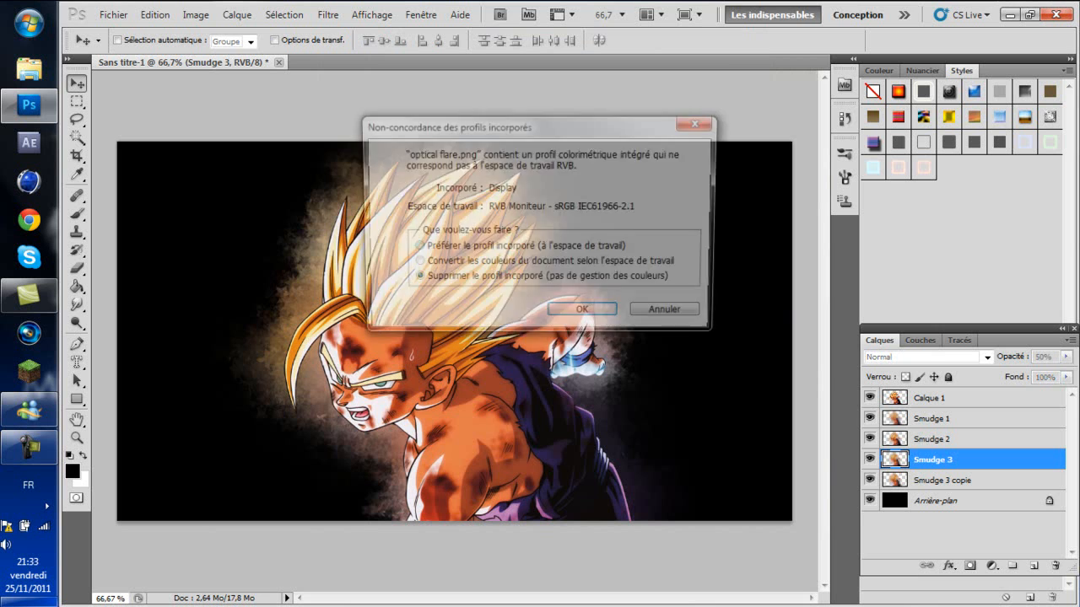
key("Return")
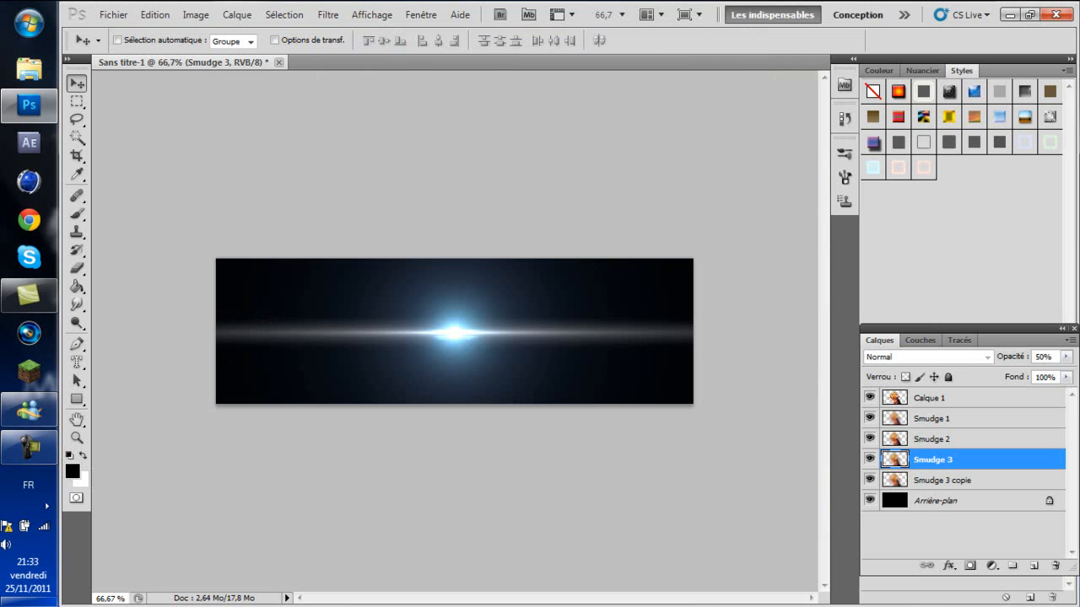
Copy the optical flare image into the Gohan artwork as a layer above Smudge 3, and close the flare file.
left_click(190, 62)
left_click_drag(358, 63, 355, 136)
left_click_drag(447, 206, 253, 380)
left_click(753, 123)
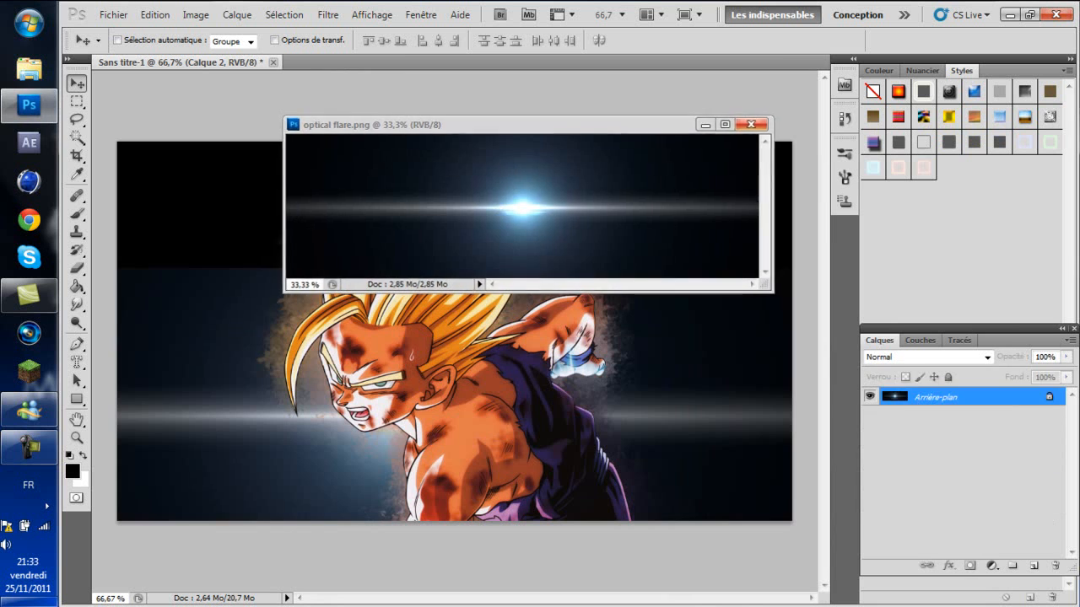
Move the flare up behind the character's head and set its blend mode to Superposition.
left_click_drag(473, 388, 413, 328)
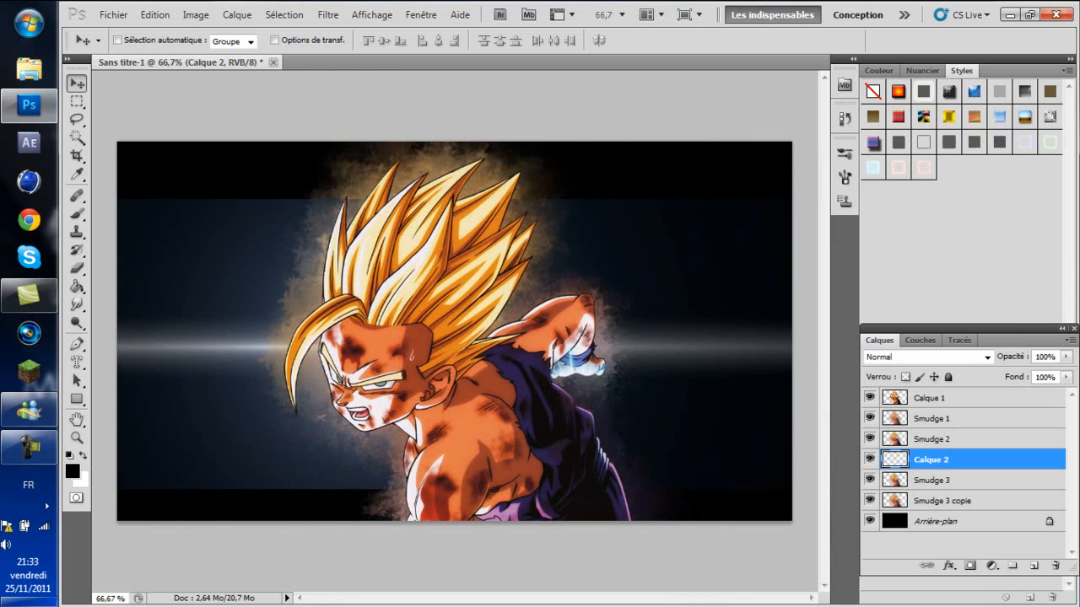
left_click(928, 357)
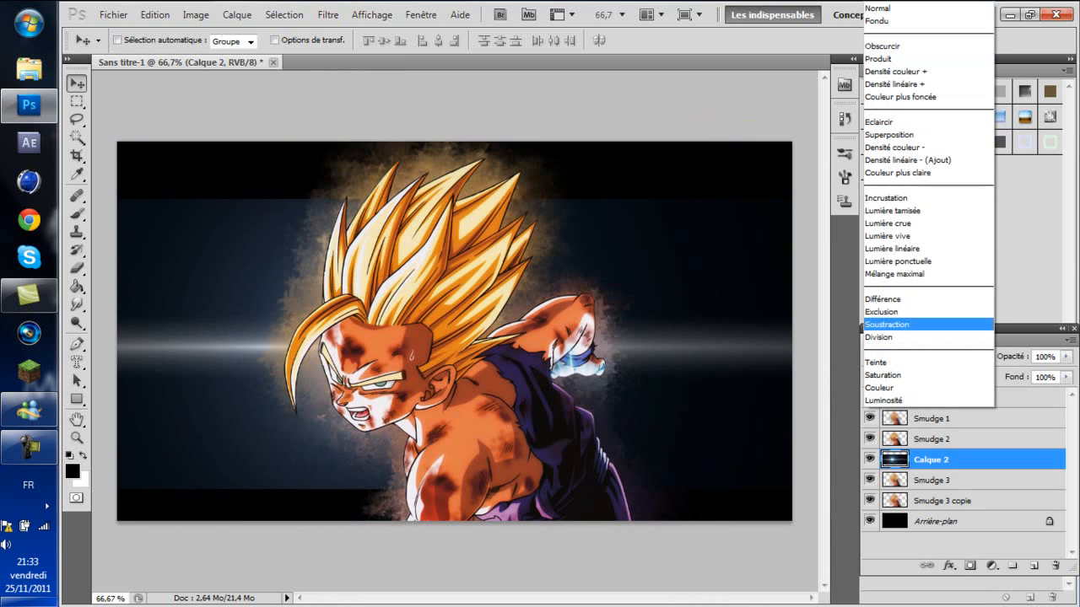
left_click(888, 134)
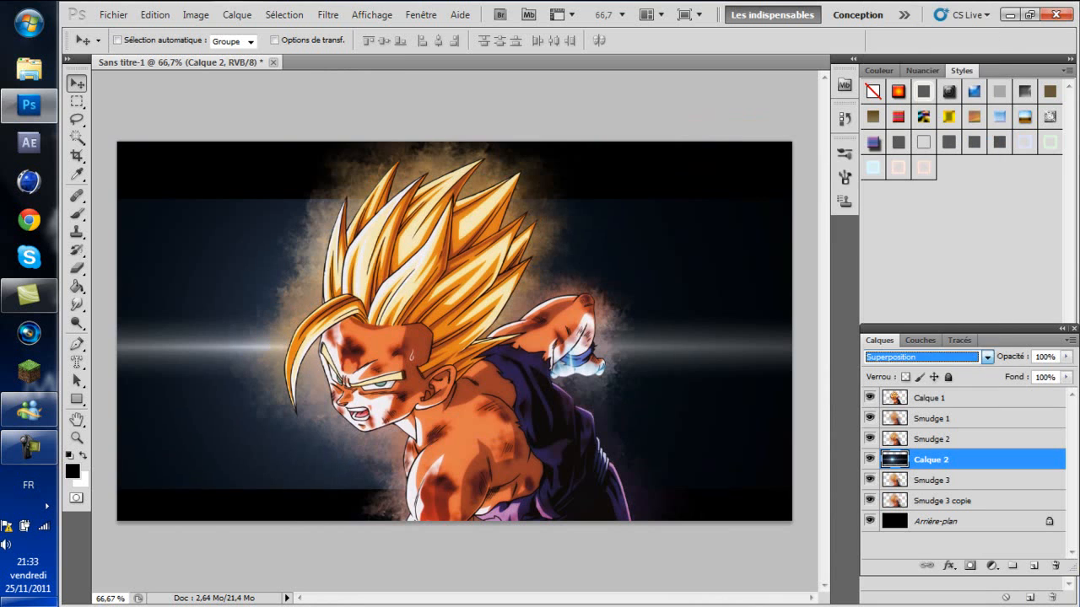
Position the flare's bright core at the fist of the raised arm and move Calque 2 directly below Calque 1.
mouse_move(413, 347)
left_mouse_down()
mouse_move(405, 378)
mouse_move(164, 271)
mouse_move(224, 252)
mouse_move(329, 290)
mouse_move(384, 332)
mouse_move(400, 377)
mouse_move(363, 367)
mouse_move(365, 398)
left_mouse_up()
left_click_drag(949, 461, 949, 512)
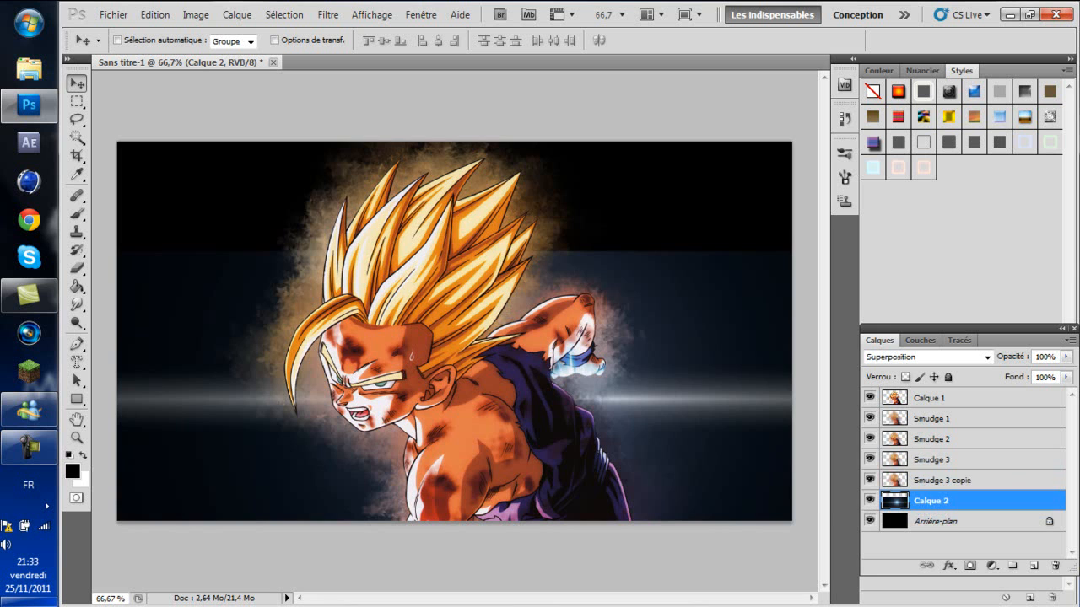
left_click_drag(456, 400, 592, 379)
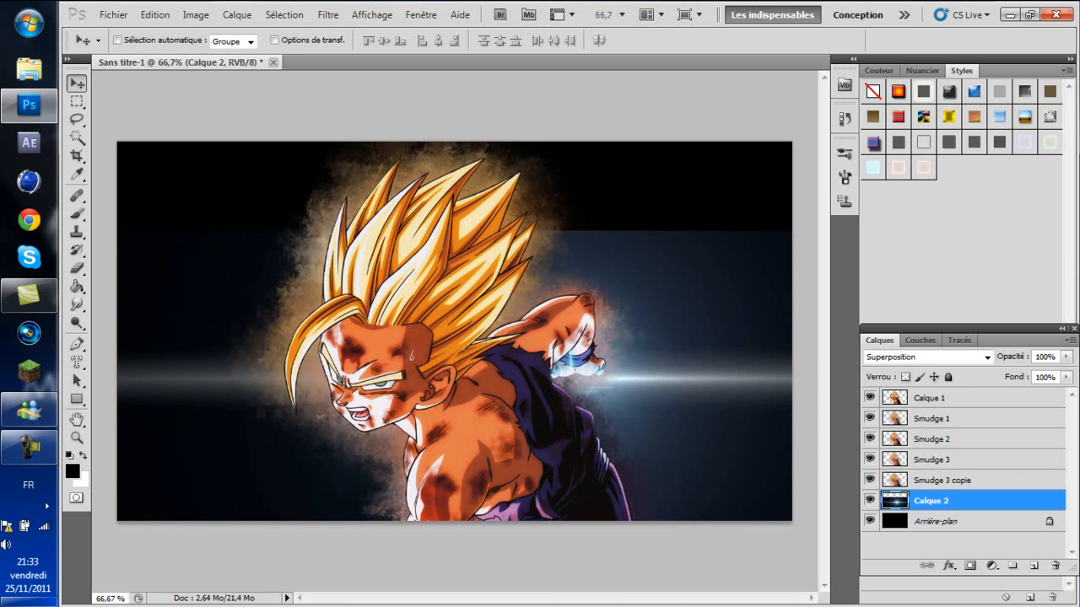
left_click_drag(936, 500, 937, 408)
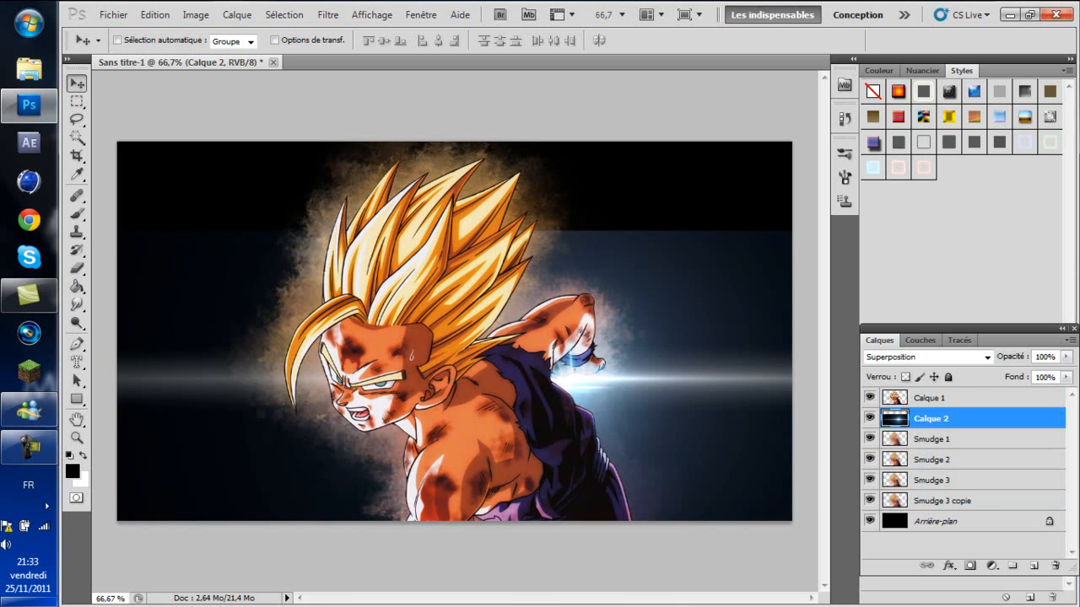
Lower the eraser's hardness and erase Calque 2's hard upper edge and blue haze to the right of the hair, above the raised arm.
left_click(77, 268)
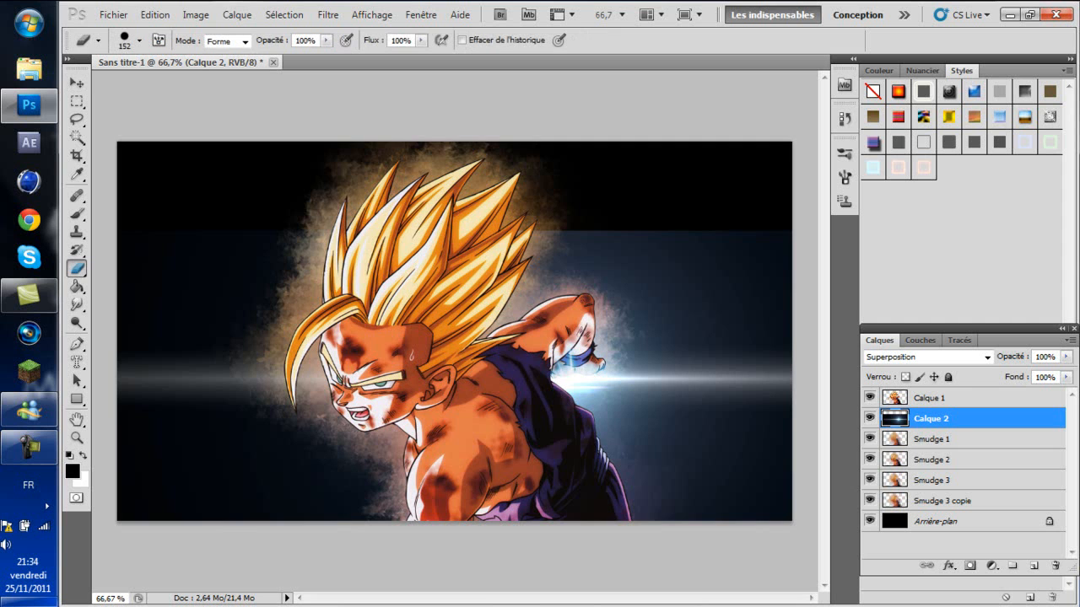
left_click(139, 40)
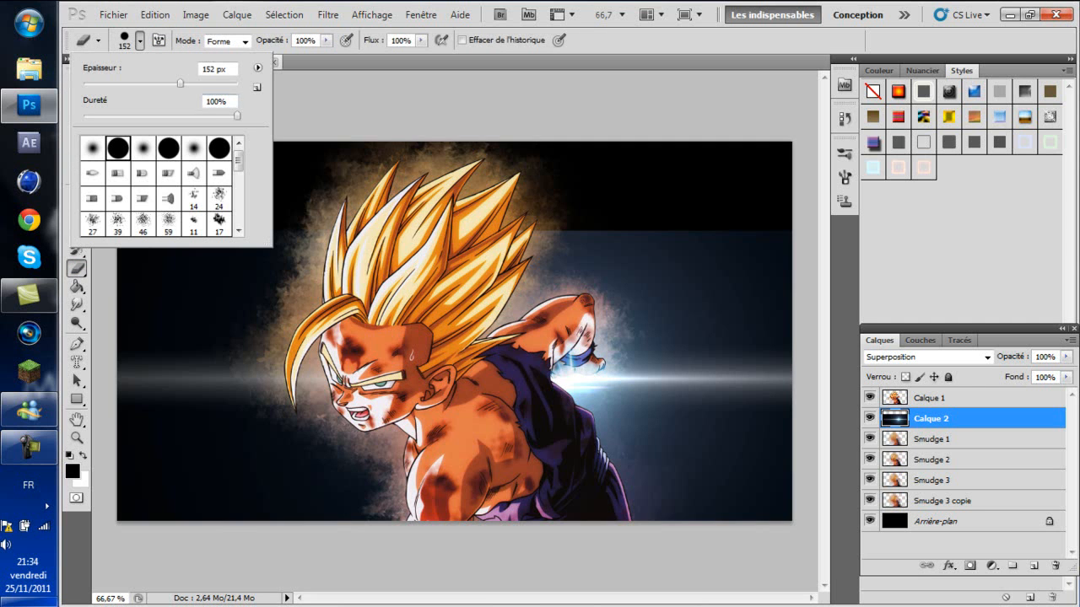
left_click_drag(237, 115, 116, 116)
key("Return")
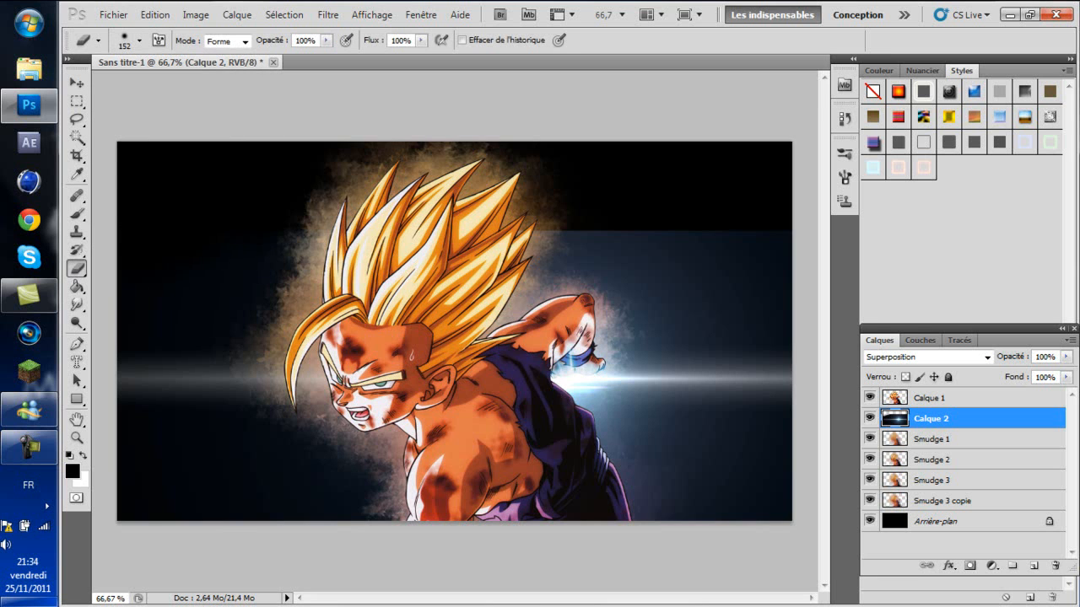
mouse_move(608, 221)
left_mouse_down()
mouse_move(775, 247)
mouse_move(678, 242)
left_mouse_up()
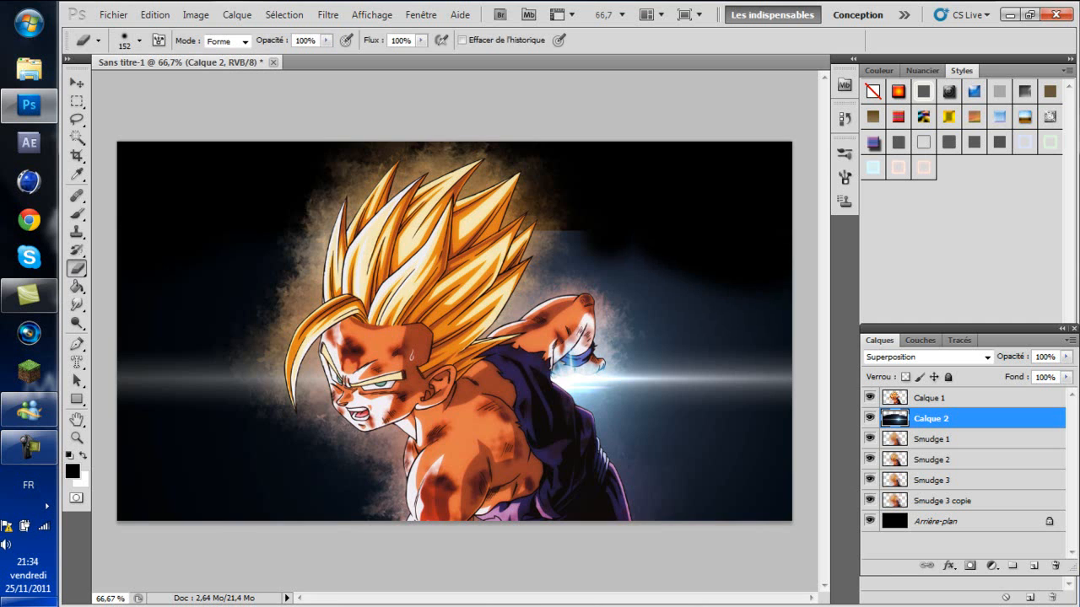
left_click_drag(578, 243, 750, 306)
mouse_move(687, 266)
left_mouse_down()
mouse_move(569, 230)
mouse_move(717, 277)
left_mouse_up()
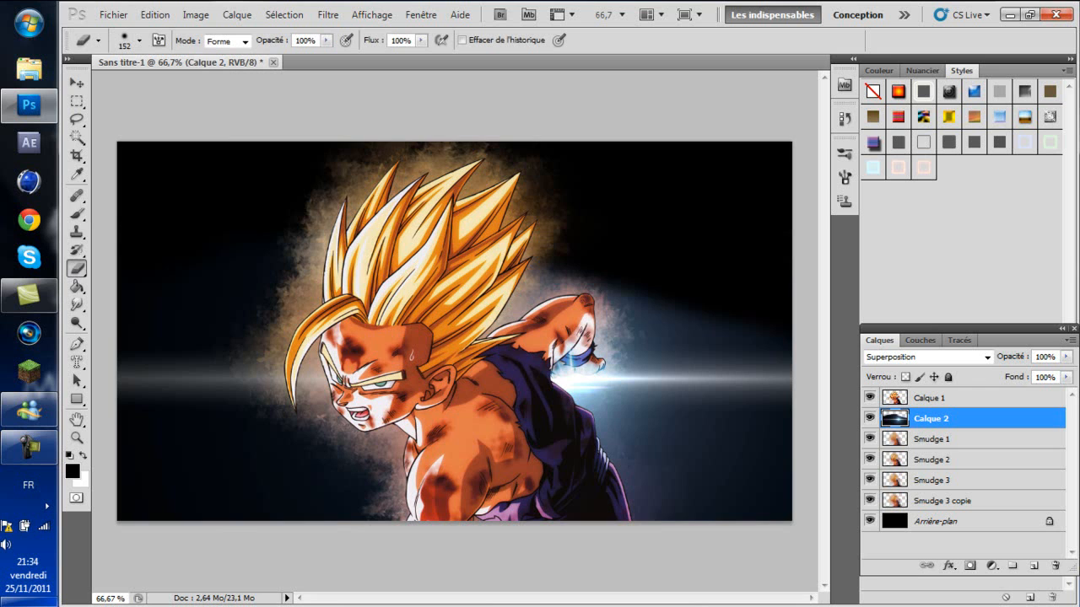
Erase the flare's blue haze on Calque 2 along the lower part of the artwork, on both sides of the character.
left_click_drag(619, 522, 759, 500)
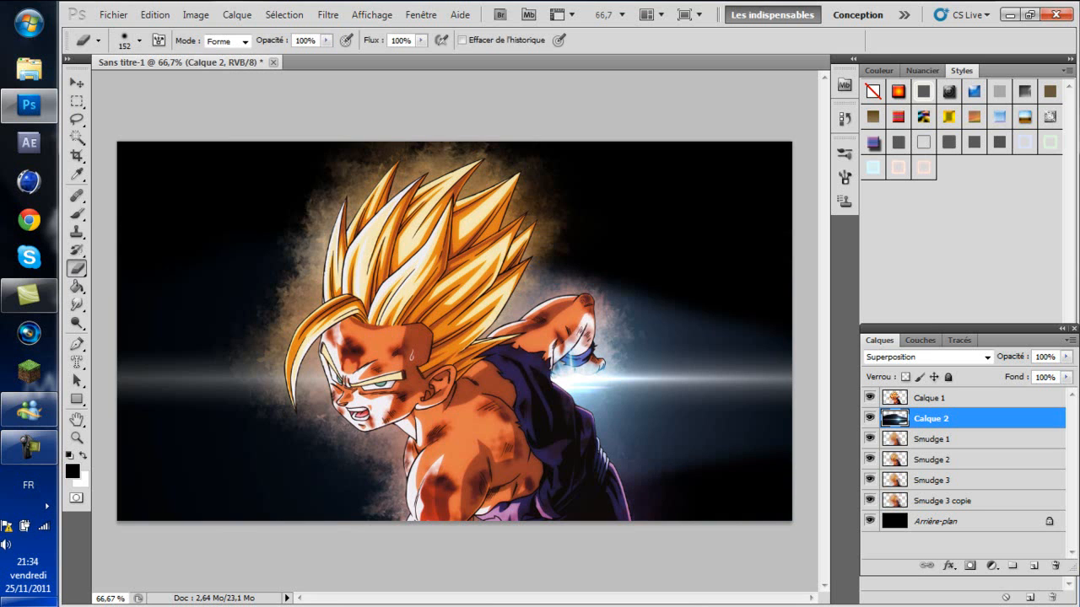
left_click(623, 466)
left_click_drag(347, 459, 382, 472)
left_click(298, 496)
left_click_drag(334, 512, 383, 512)
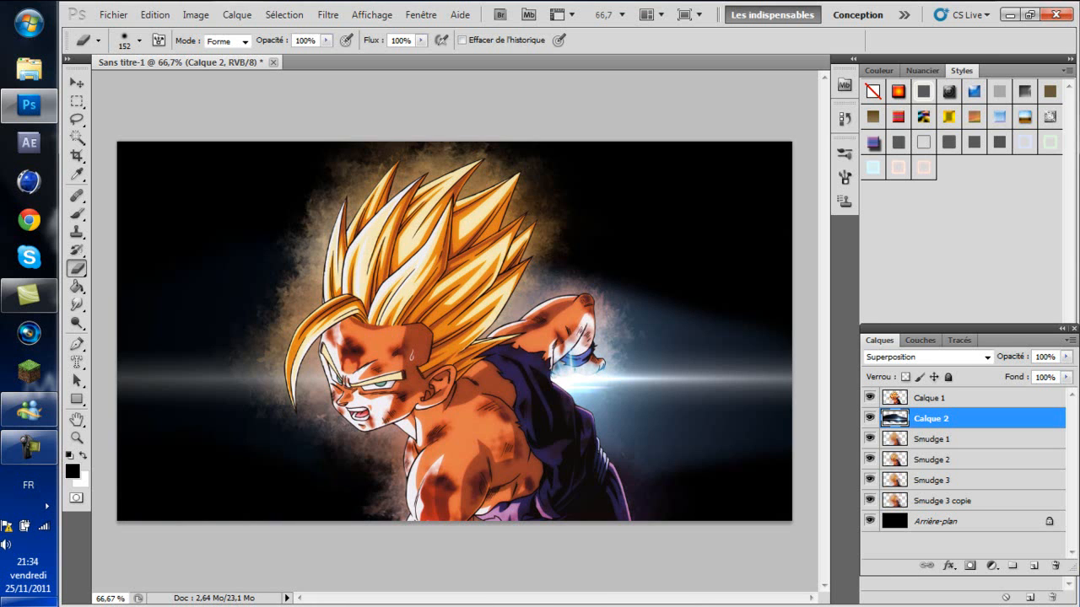
Erase the remaining flare haze on Calque 2 beside the hair, above the arm and below the light streak.
left_click(528, 275)
left_click(588, 282)
left_click(282, 266)
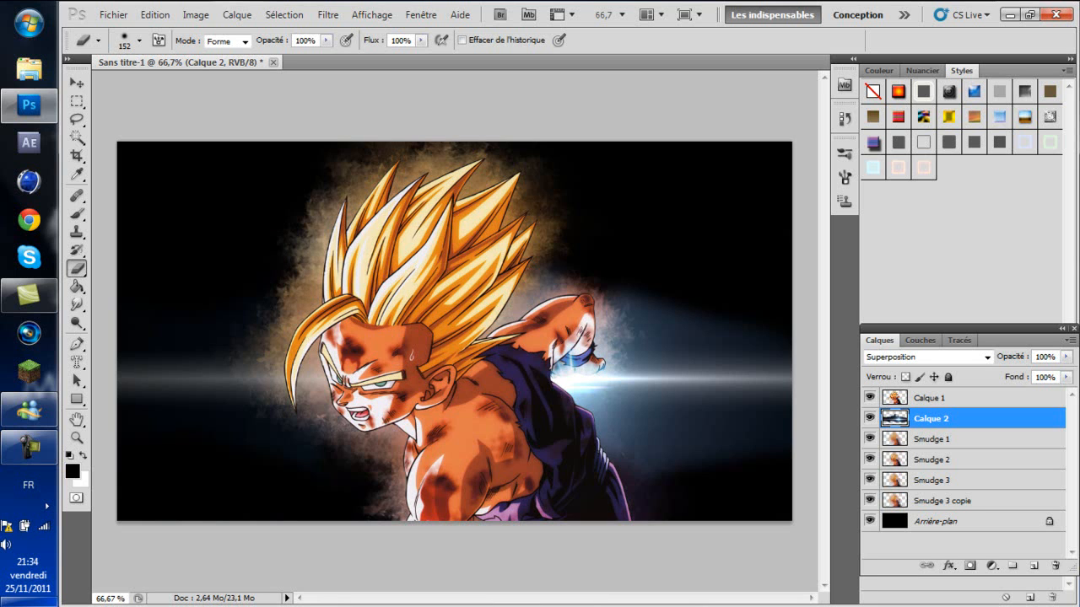
left_click(641, 473)
left_click(301, 491)
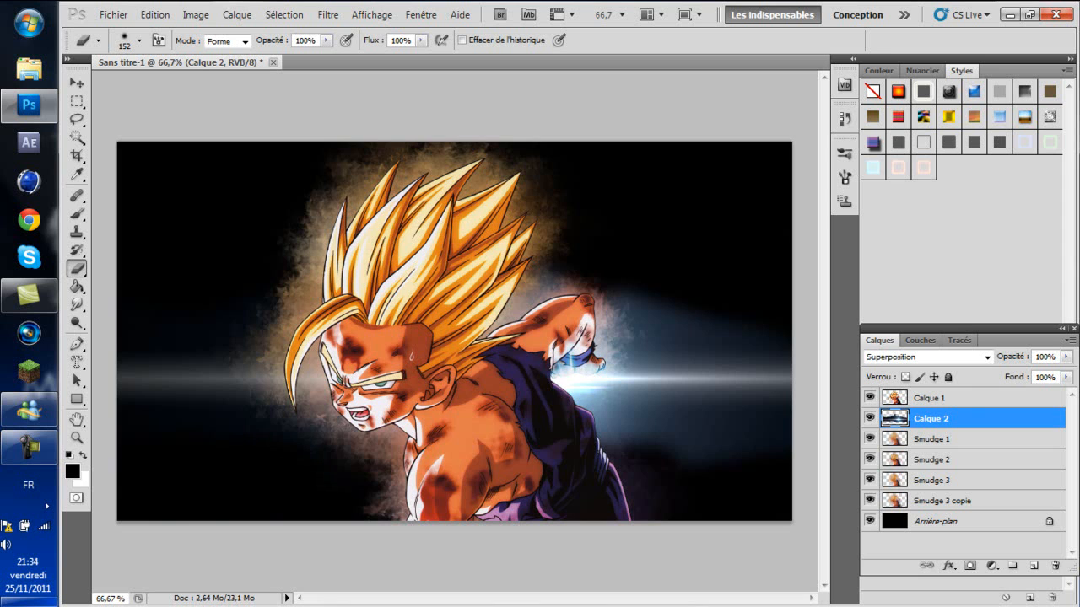
left_click(699, 477)
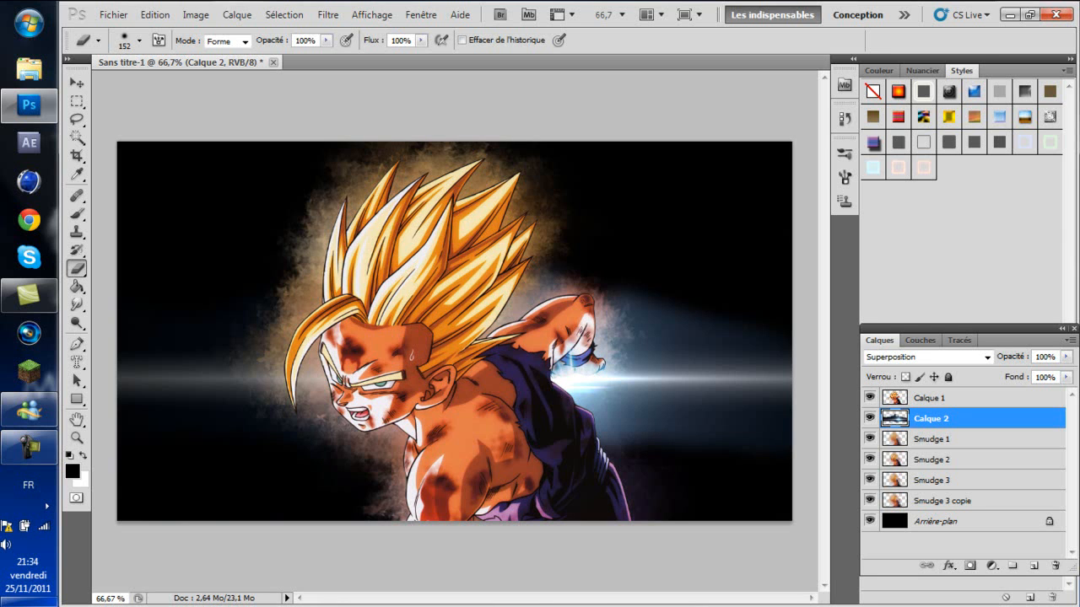